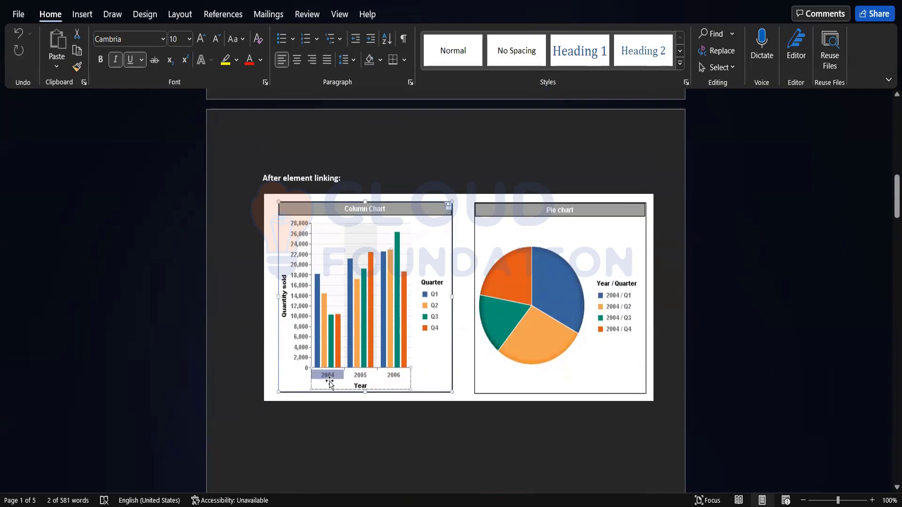
- Compare the column and pie charts before and after element linking in the activity document
scroll(604, 358, up, 5)
scroll(603, 243, up, 4)
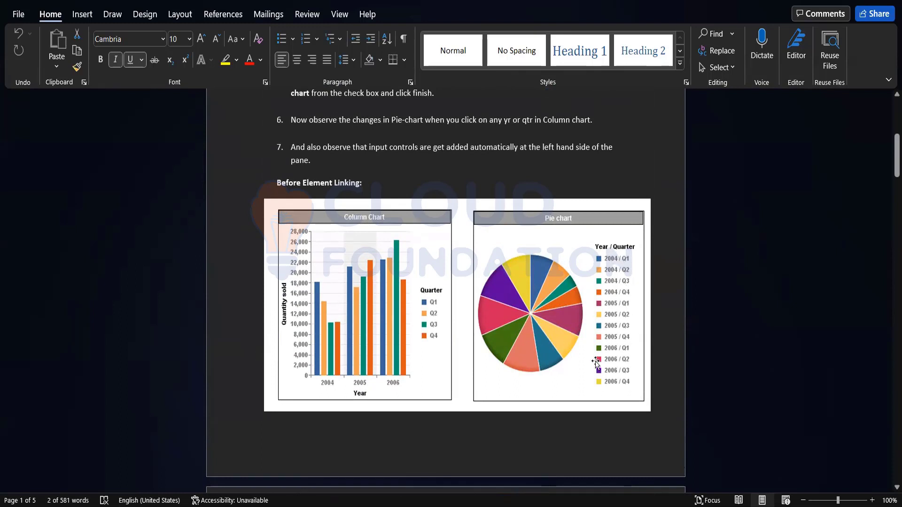
scroll(596, 362, down, 3)
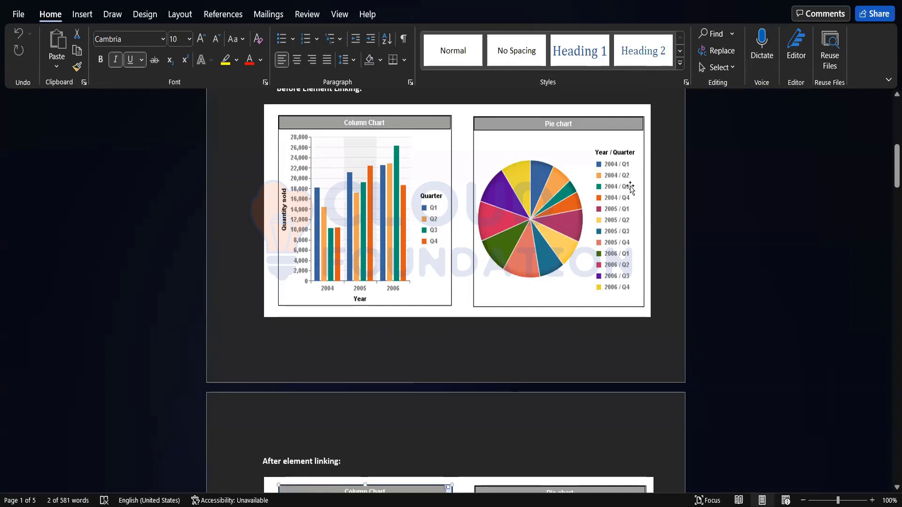
scroll(623, 247, down, 5)
scroll(616, 249, down, 1)
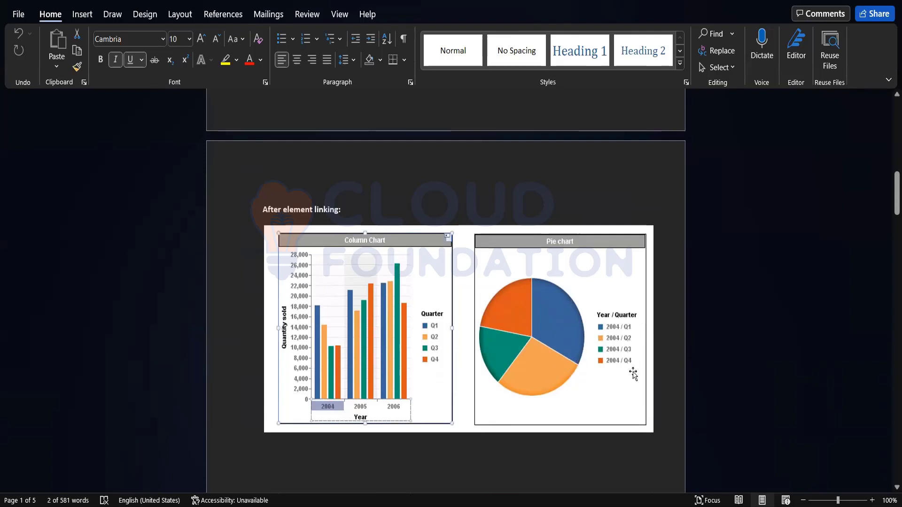
scroll(568, 325, up, 15)
scroll(570, 325, up, 4)
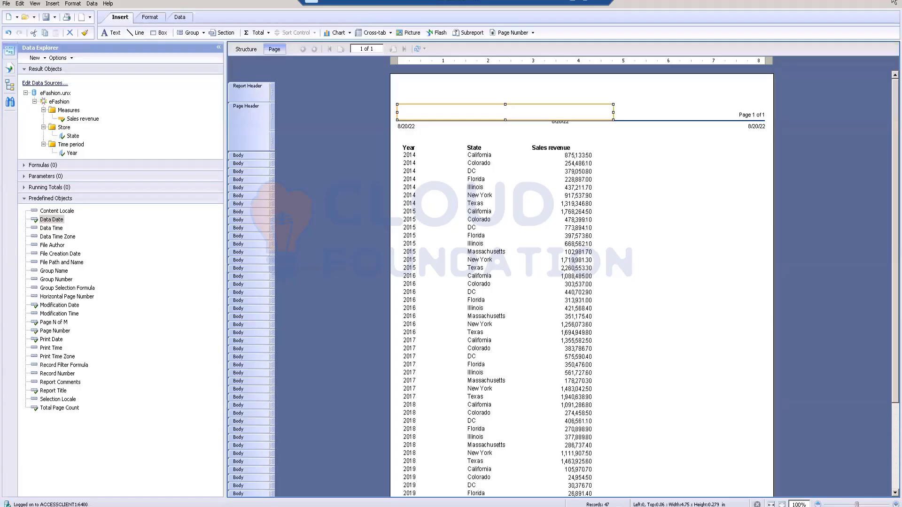
- Close the untitled Crystal report without saving and return to the BI launch pad home, continuing the current session
click(894, 3)
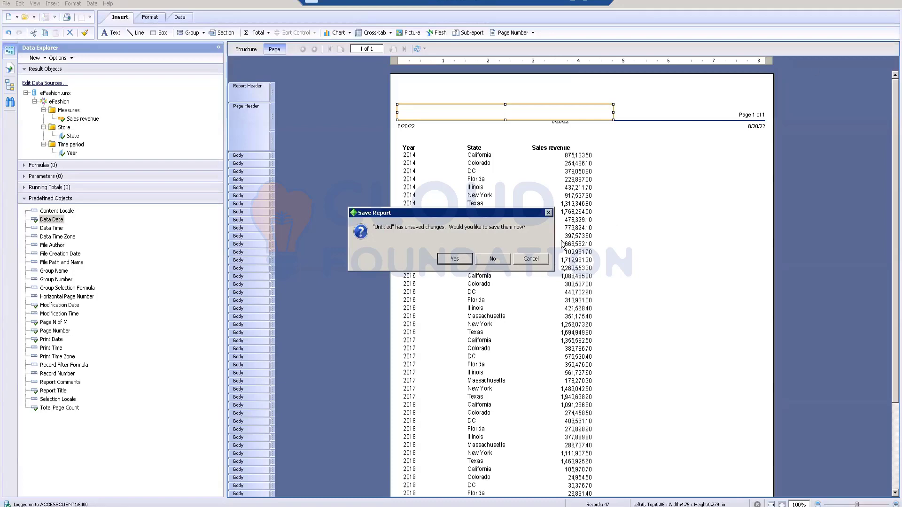
click(502, 263)
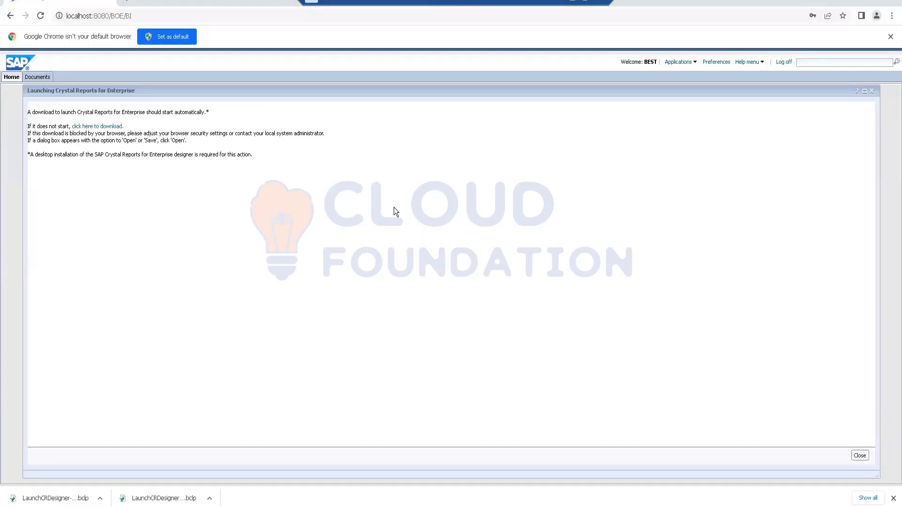
click(871, 91)
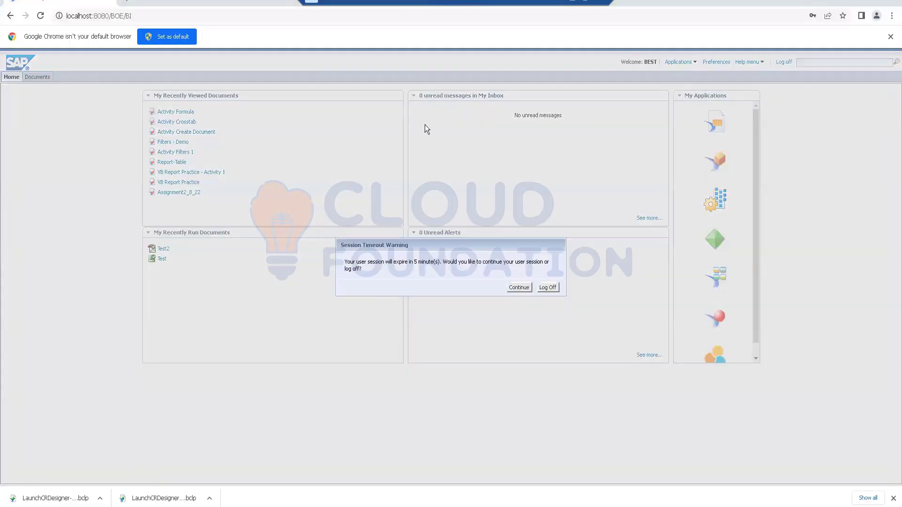
click(518, 287)
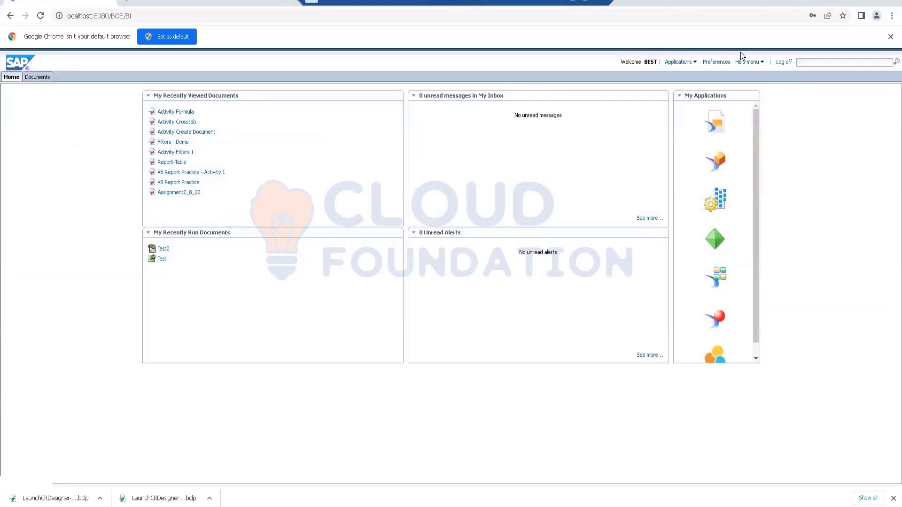
- Create a new Web Intelligence document based on the eFashion.unx universe from the Samples folder
click(688, 64)
click(691, 131)
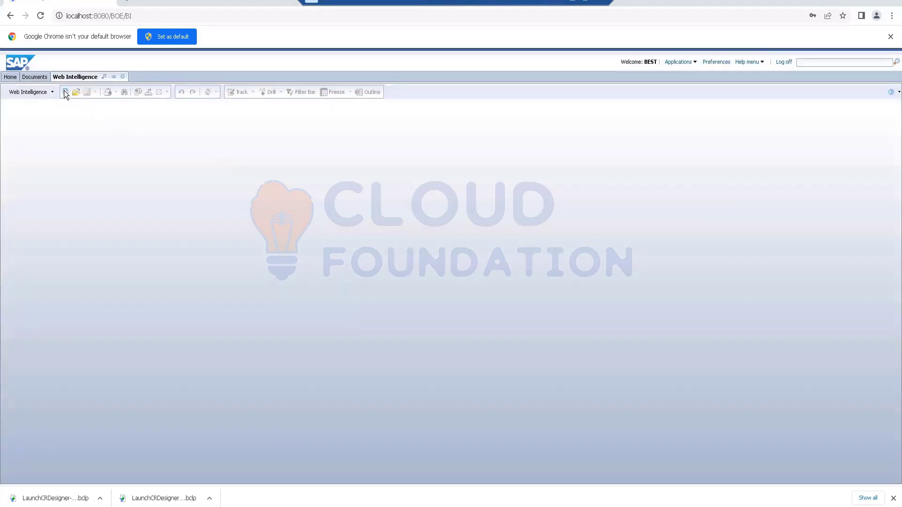
click(64, 92)
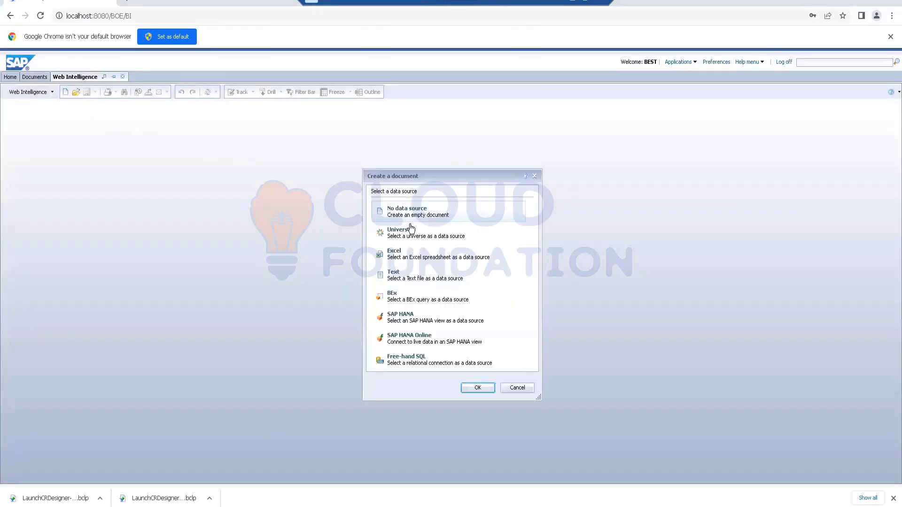
double_click(407, 231)
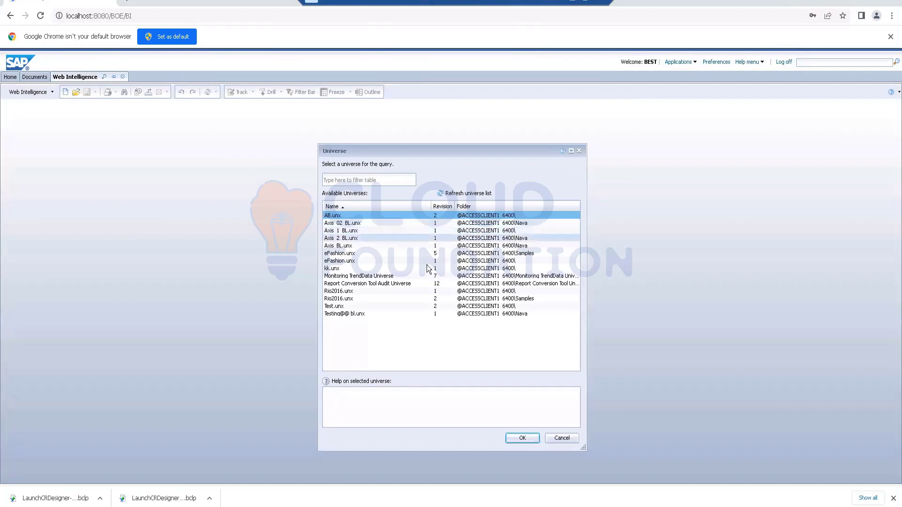
click(354, 253)
click(531, 439)
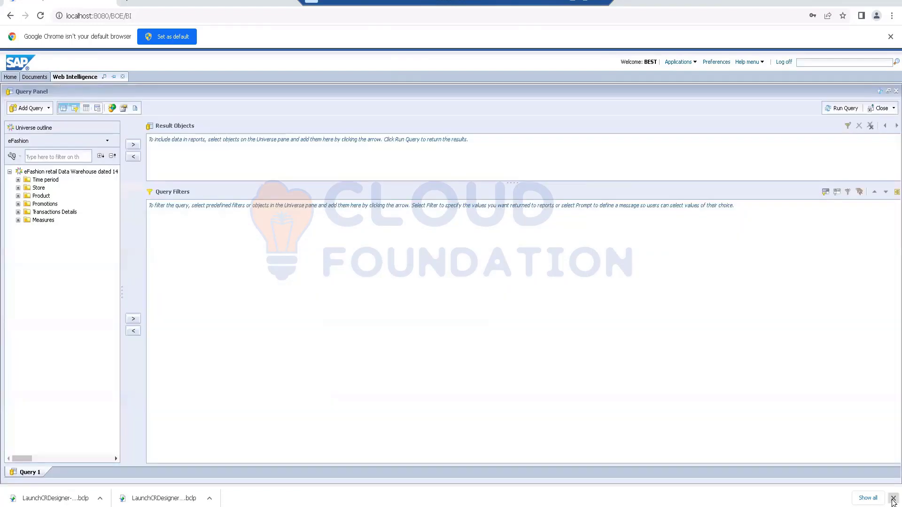
- Add Year, Quarter, Sales revenue and Quantity sold to the query's result objects and run the query
click(892, 498)
click(18, 180)
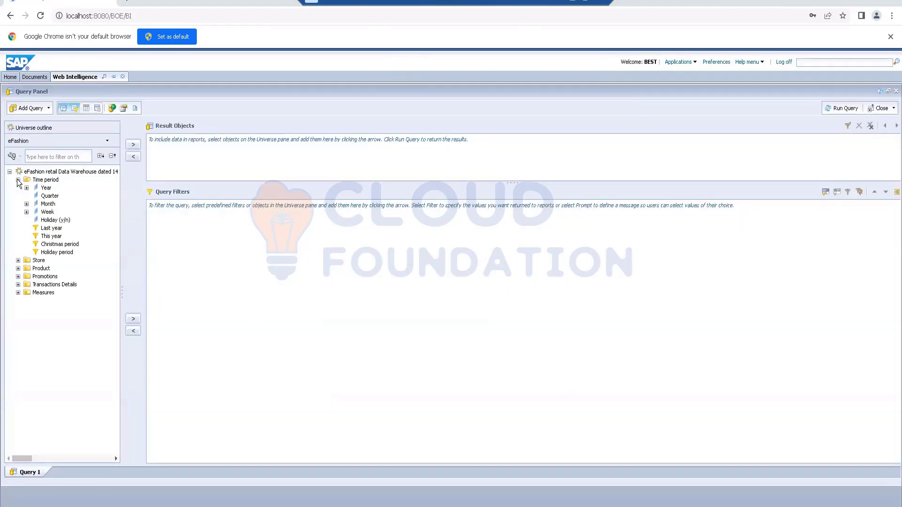
double_click(46, 187)
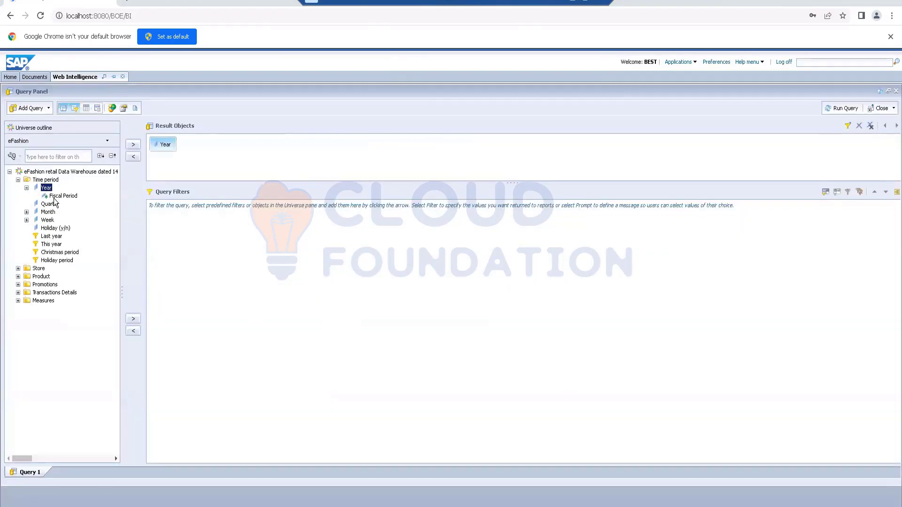
double_click(49, 204)
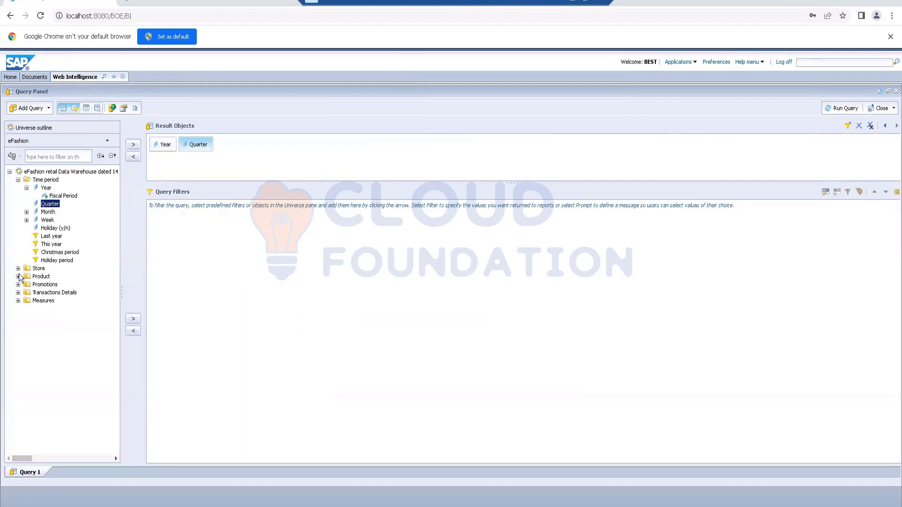
click(18, 301)
double_click(68, 309)
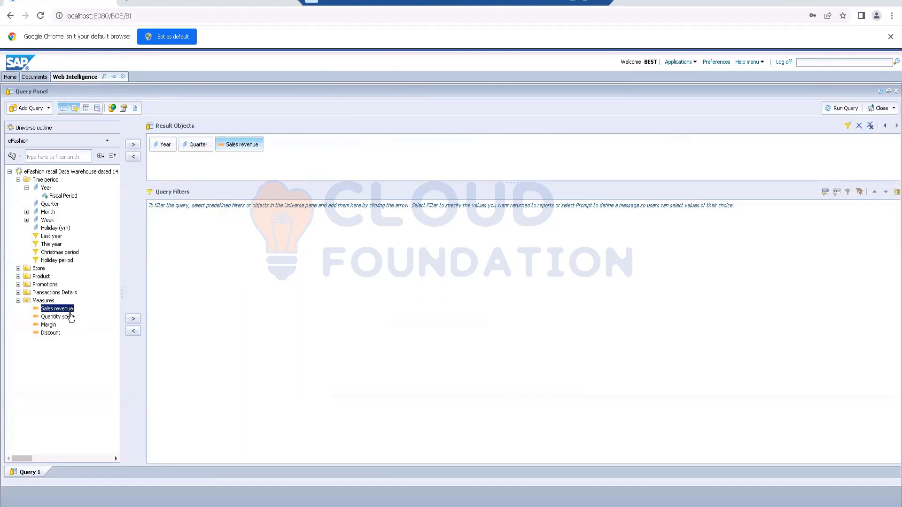
double_click(69, 317)
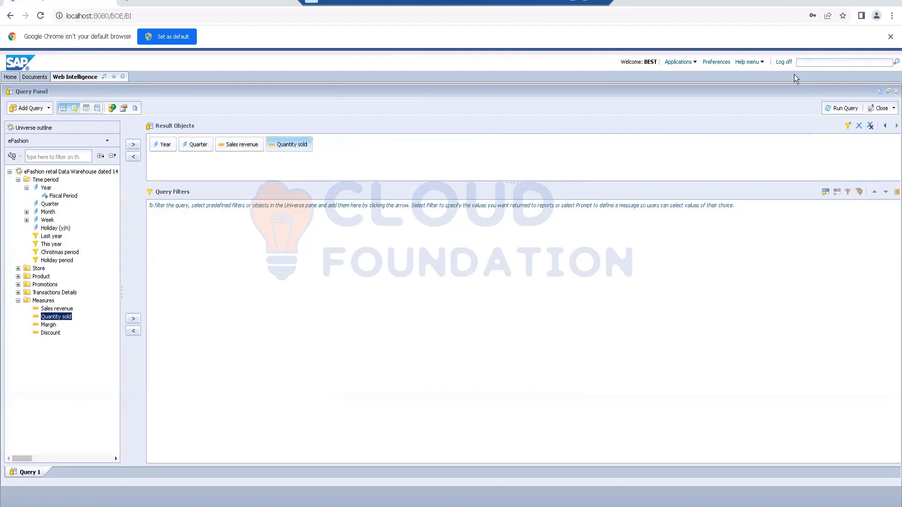
click(830, 110)
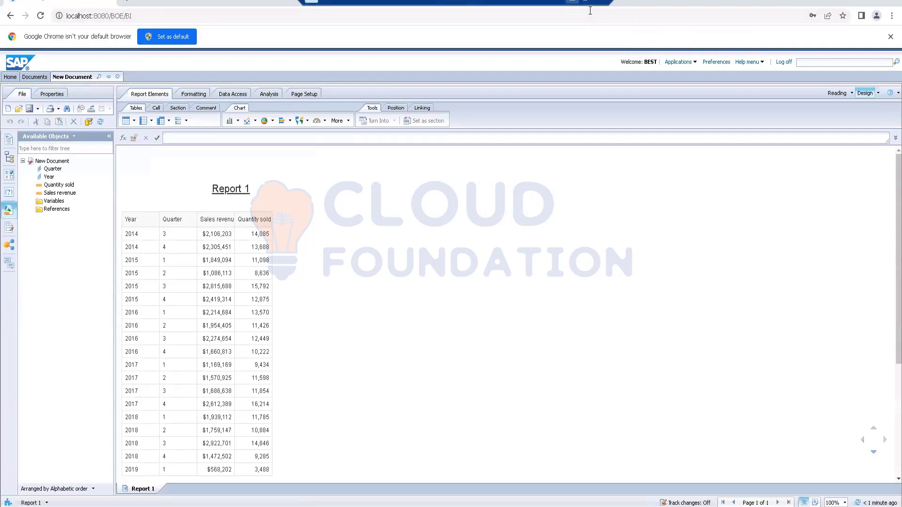
- Switch to the Word activity document and review the report design instructions for element linking
key(alt+Tab)
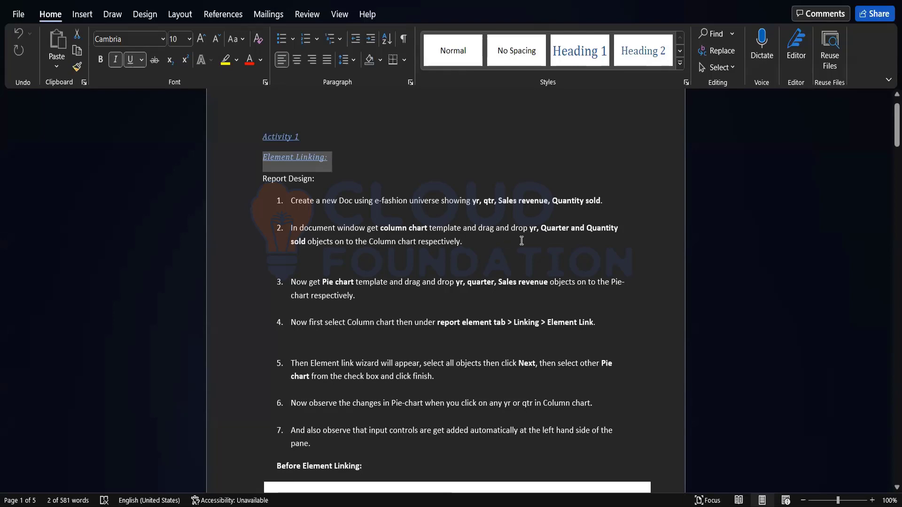
scroll(626, 243, down, 3)
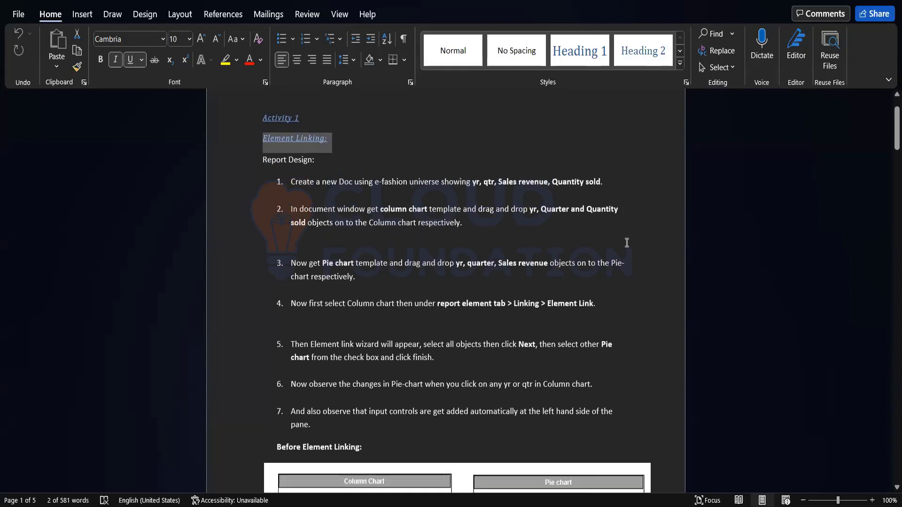
scroll(627, 243, up, 2)
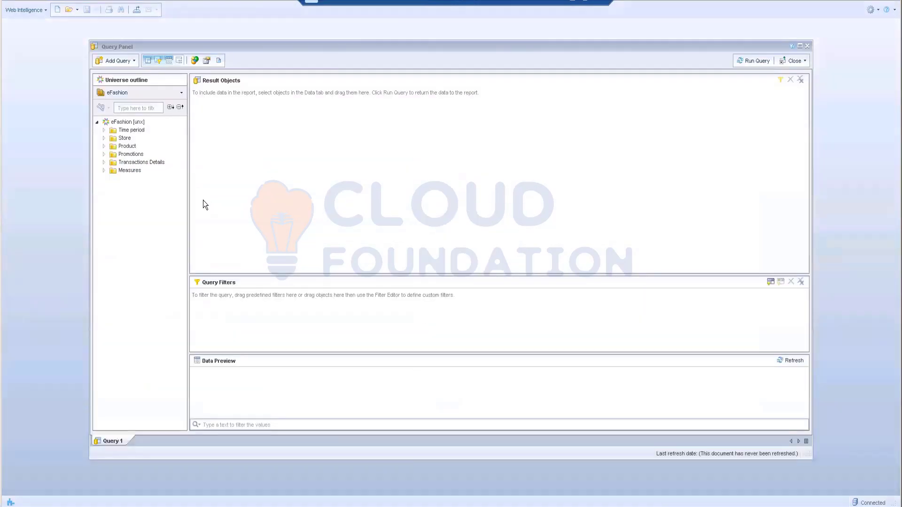
- Try to run an eFashion query with Year, Quarter, Sales revenue and Quantity sold as result objects
double_click(113, 130)
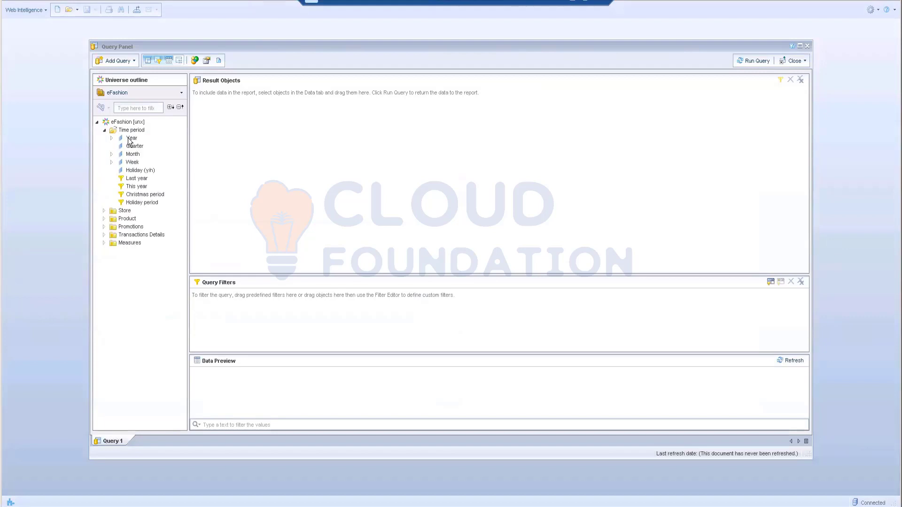
double_click(131, 138)
double_click(135, 147)
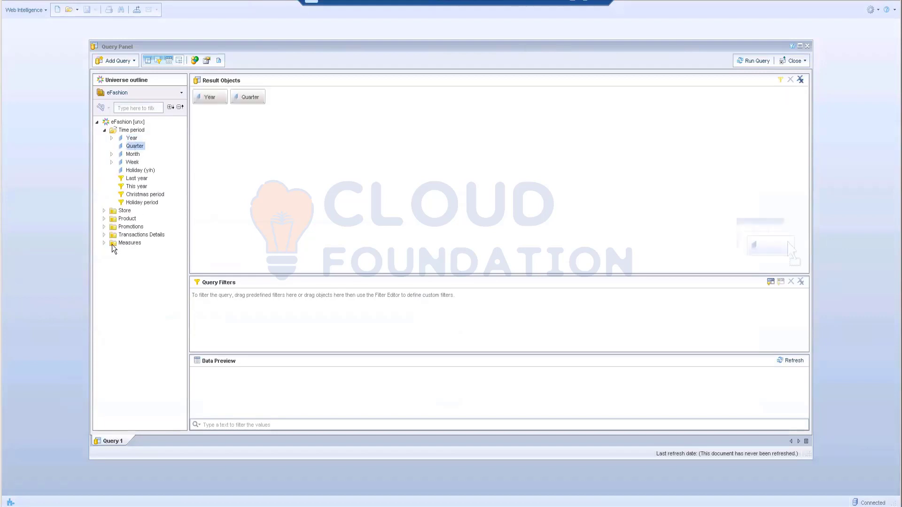
click(104, 242)
double_click(140, 252)
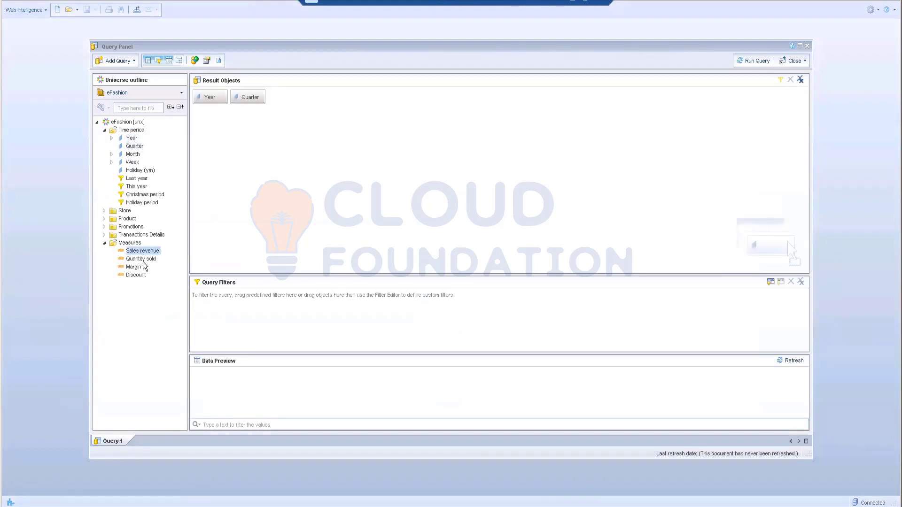
double_click(141, 259)
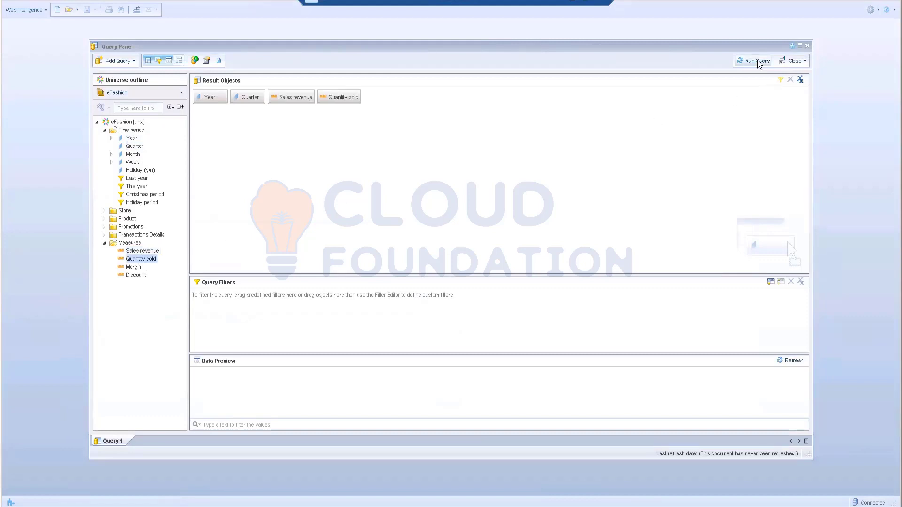
click(757, 60)
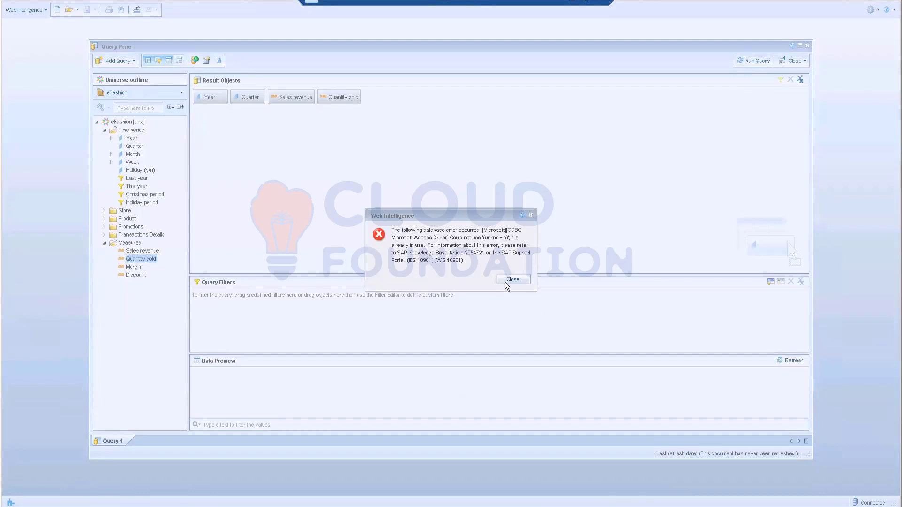
click(504, 280)
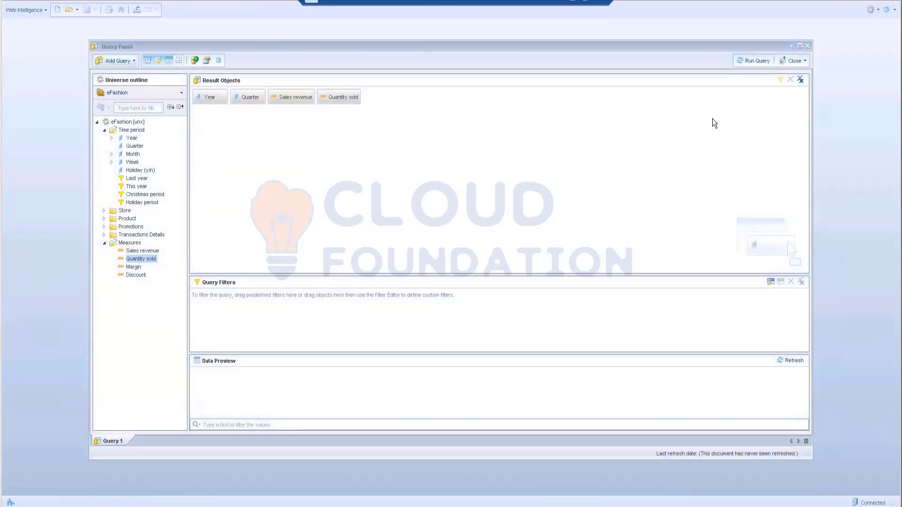
- Close the Query Panel and discard the unsaved eFashion query
click(809, 46)
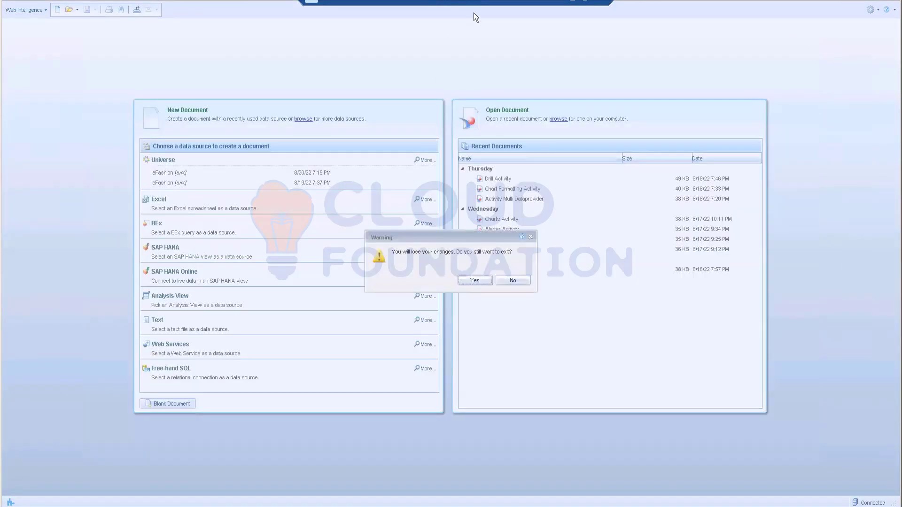
click(513, 281)
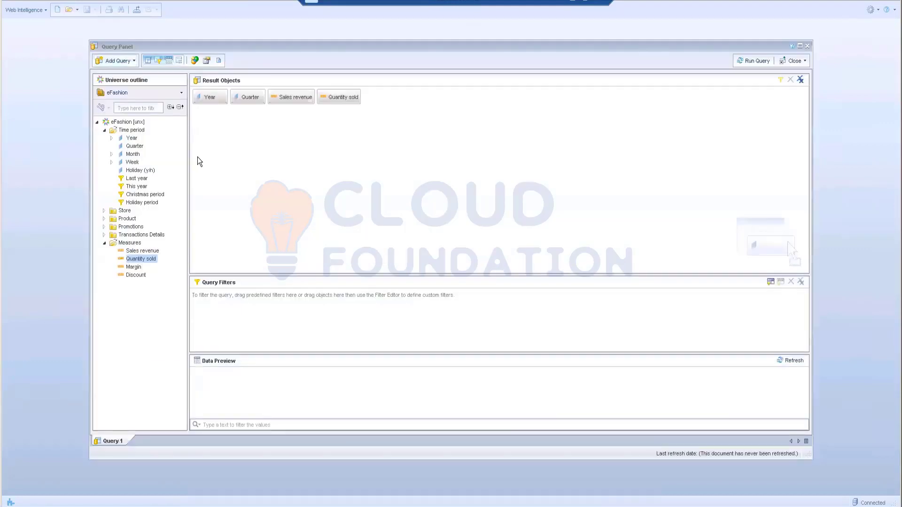
click(808, 46)
click(479, 281)
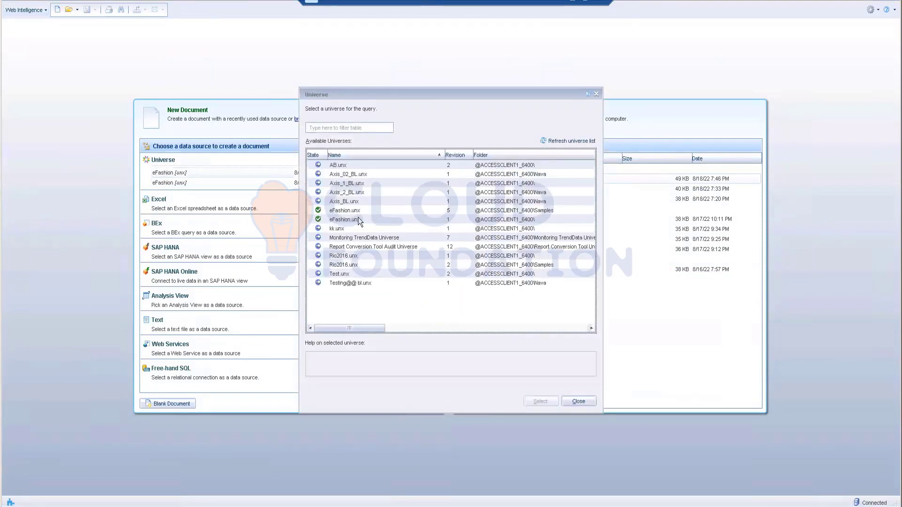
- Try to run a query on the eFashion universe with Year, Quarter, Sales revenue and Quantity sold as result objects
click(351, 220)
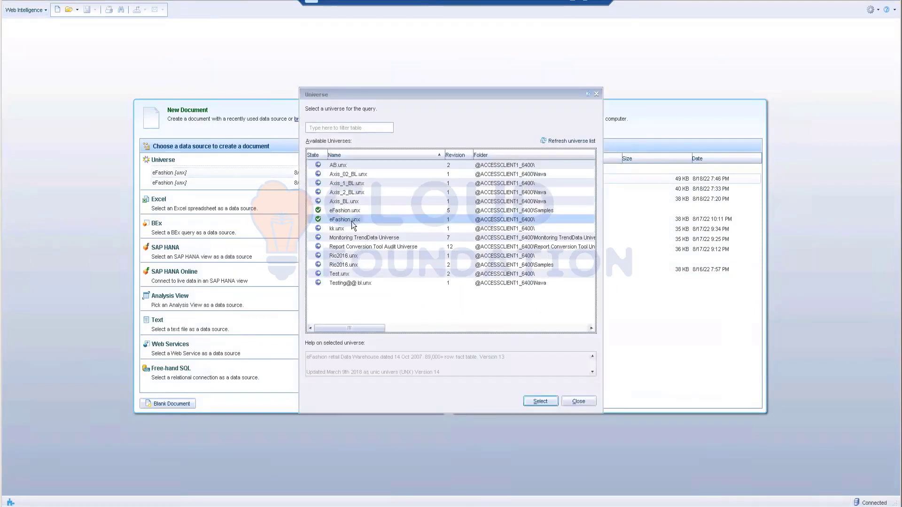
click(539, 401)
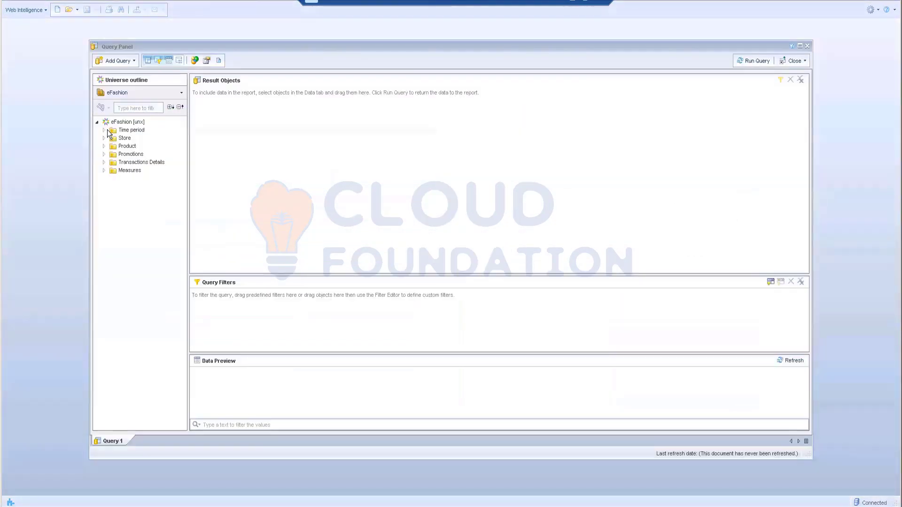
click(104, 130)
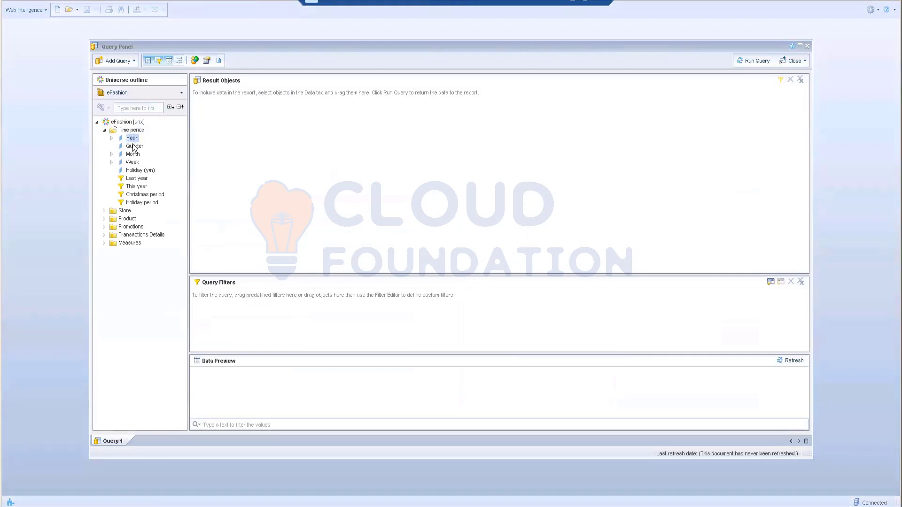
double_click(132, 138)
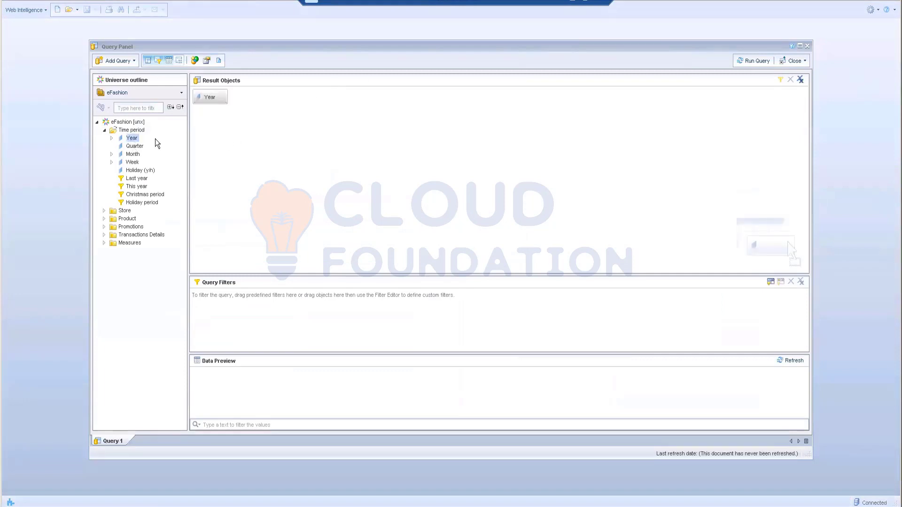
click(135, 146)
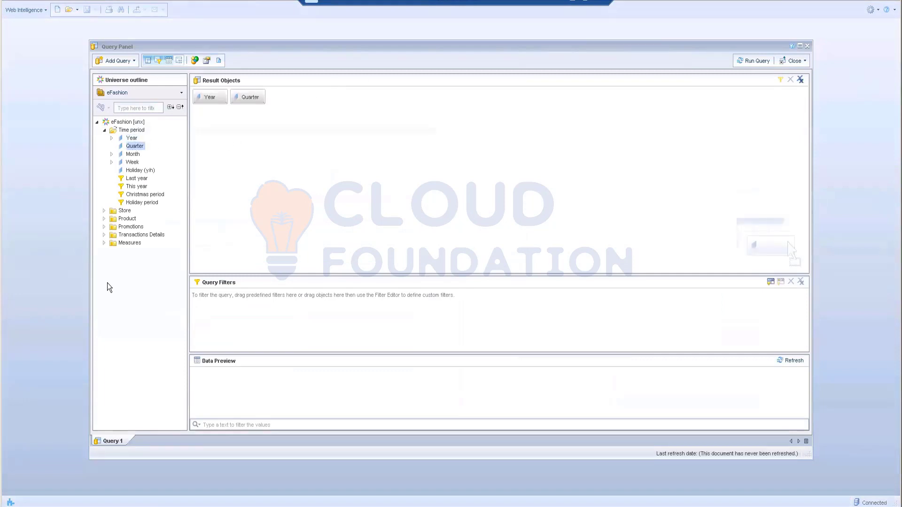
click(103, 244)
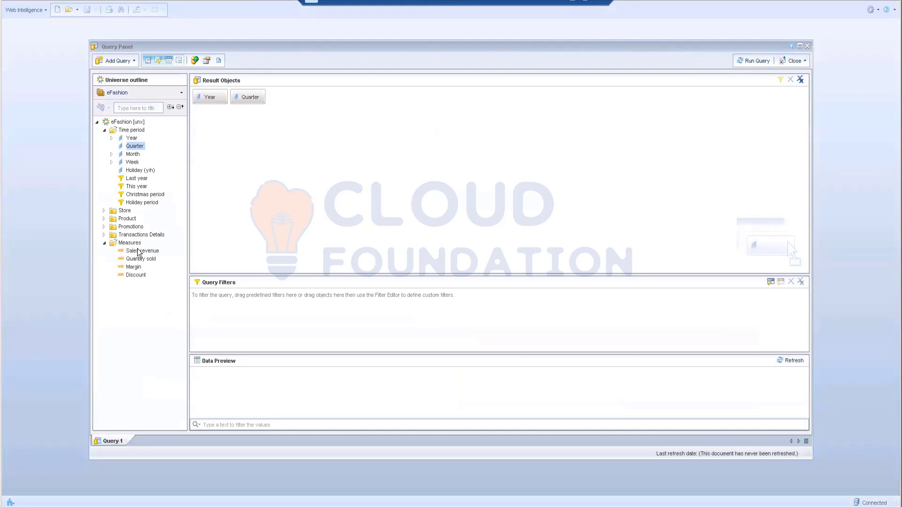
double_click(139, 252)
double_click(137, 260)
click(757, 61)
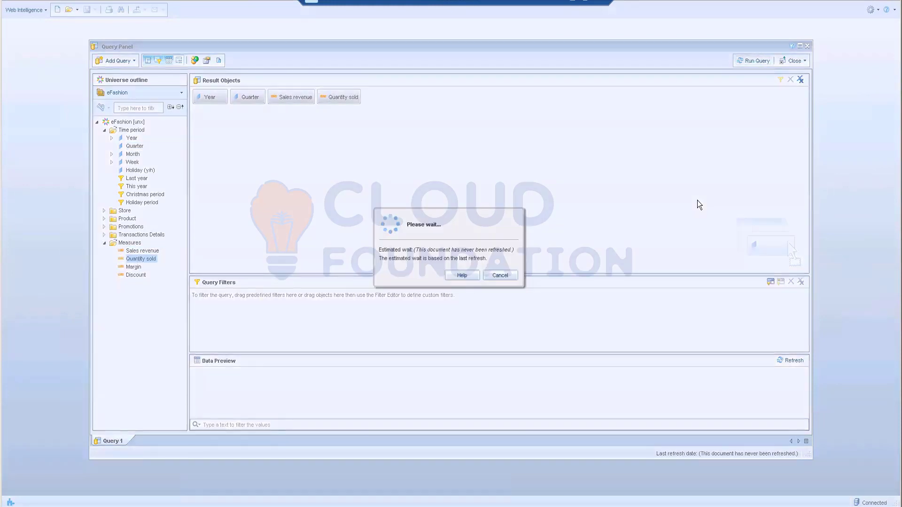
- Cancel the running query and close the Query Panel, discarding its changes
click(515, 283)
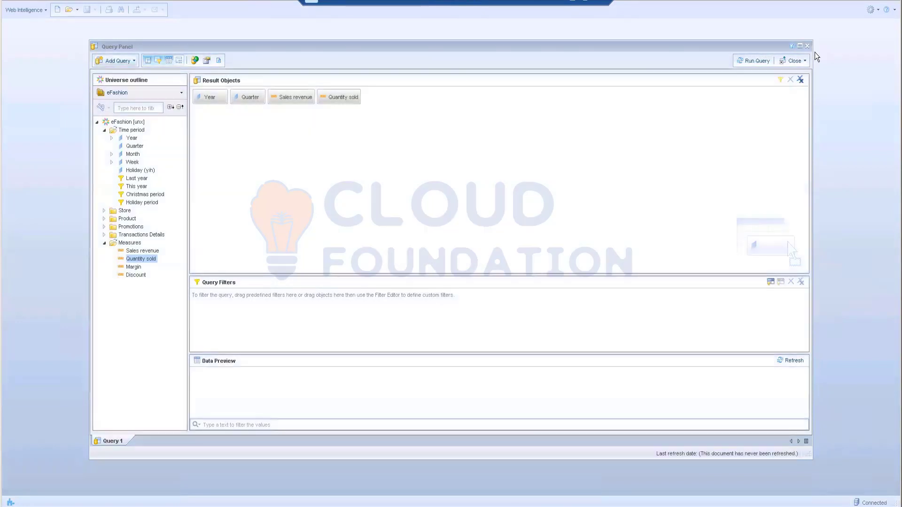
click(807, 45)
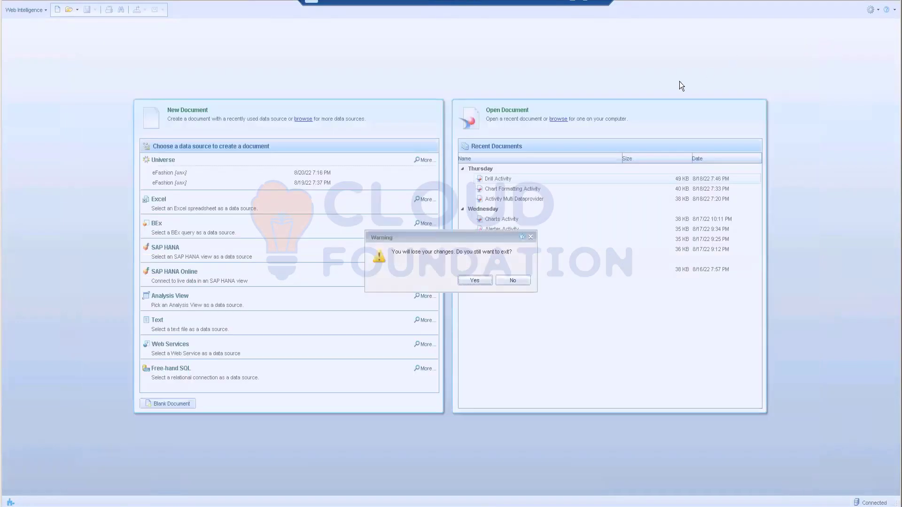
click(474, 280)
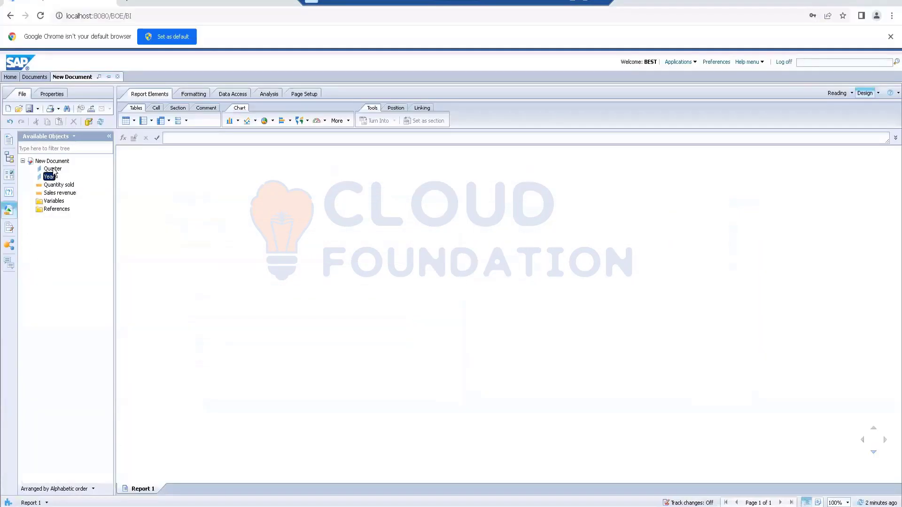
- Switch to the BI launch pad in Chrome and close the open New Document
click(52, 170)
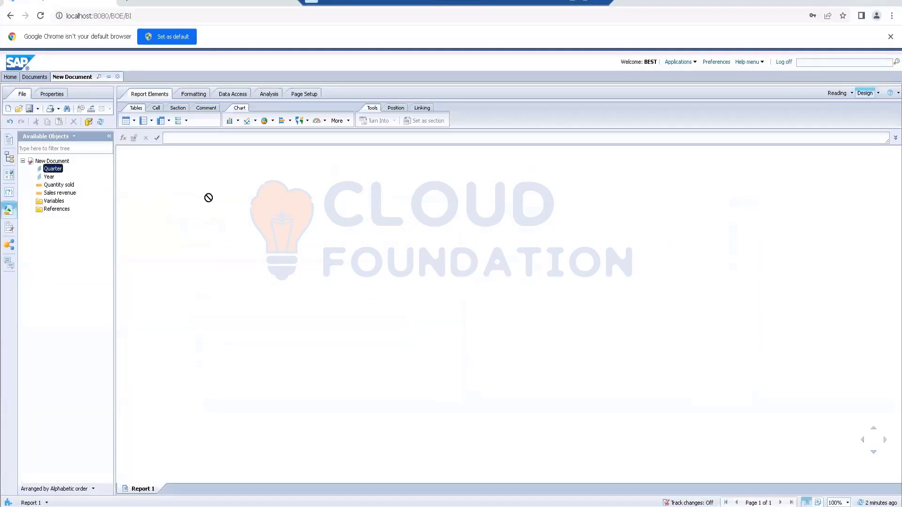
click(116, 78)
click(496, 69)
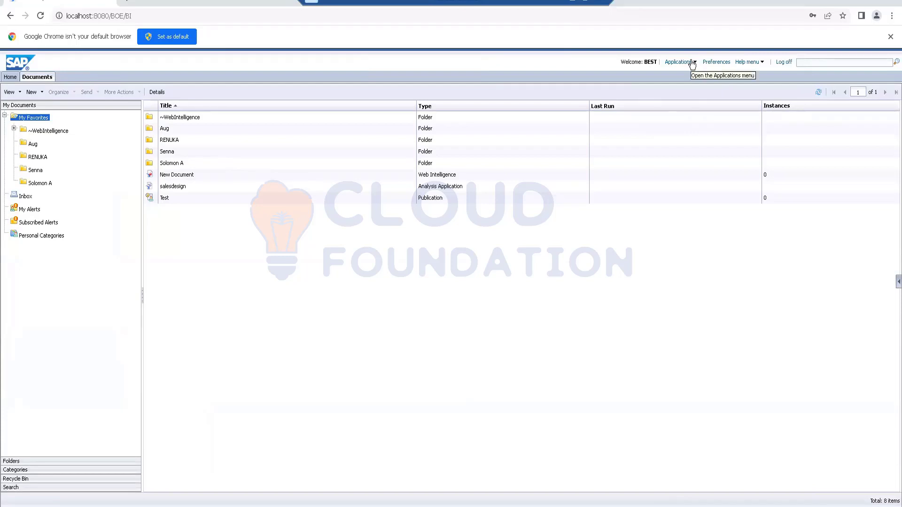
- Start a new Web Intelligence document based on the revision 1 eFashion.unx universe
click(692, 63)
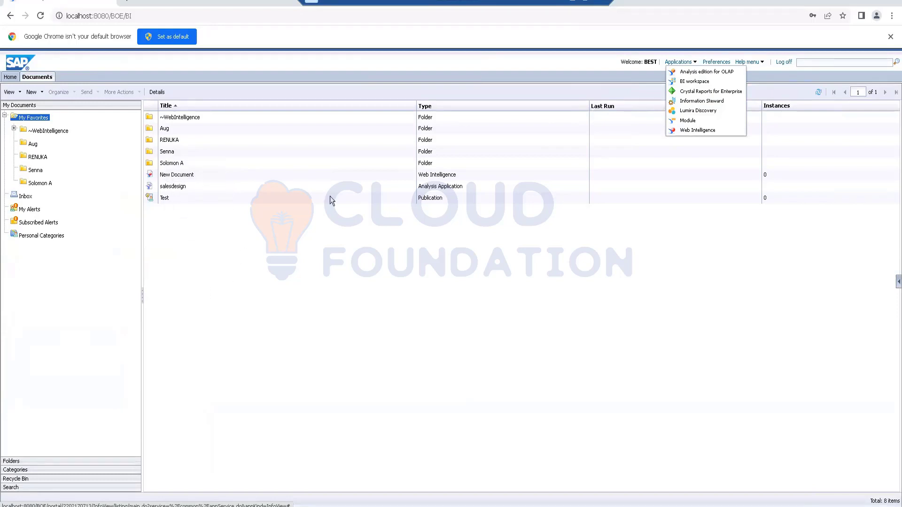
click(698, 131)
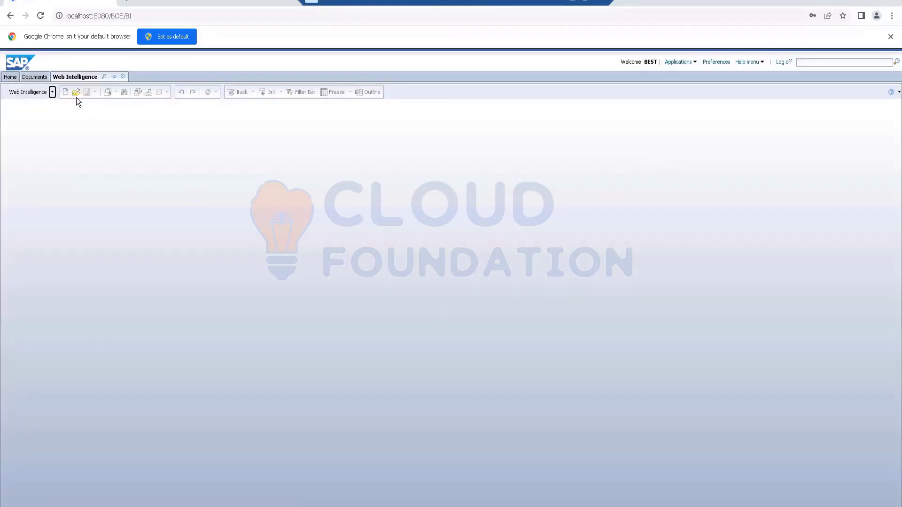
click(65, 93)
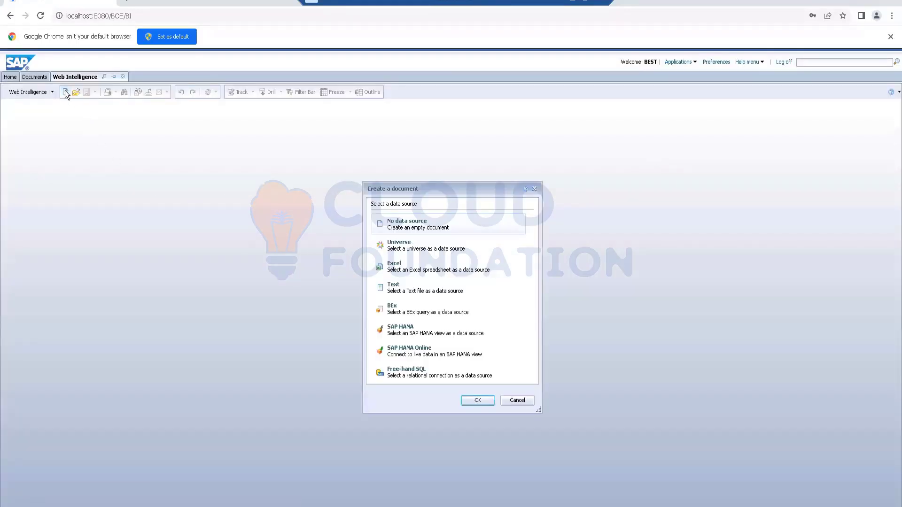
double_click(400, 245)
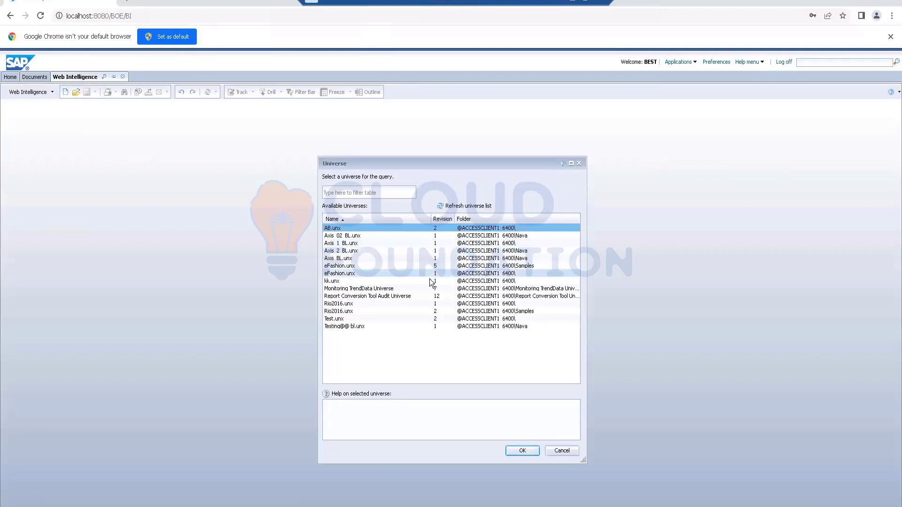
click(361, 274)
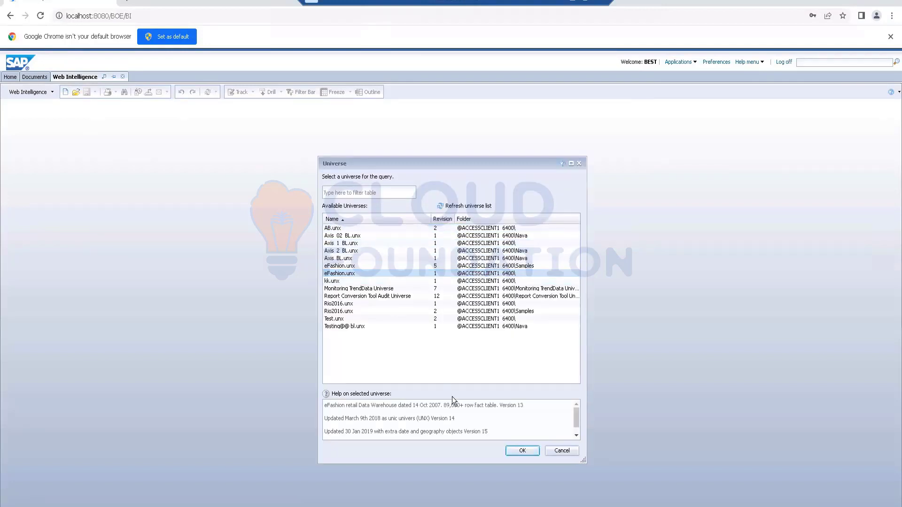
click(521, 450)
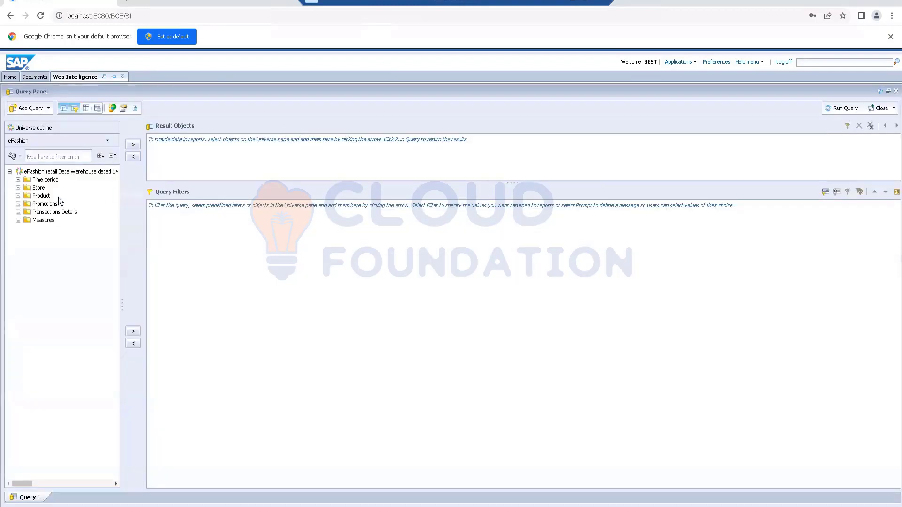
- Add Year, Quarter, Sales revenue and Quantity sold to the result objects and run the query
click(18, 180)
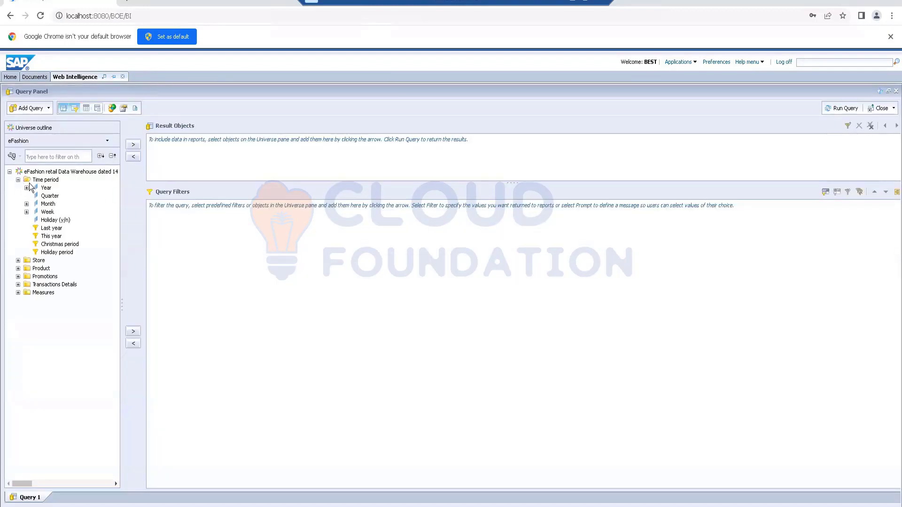
click(44, 188)
double_click(45, 188)
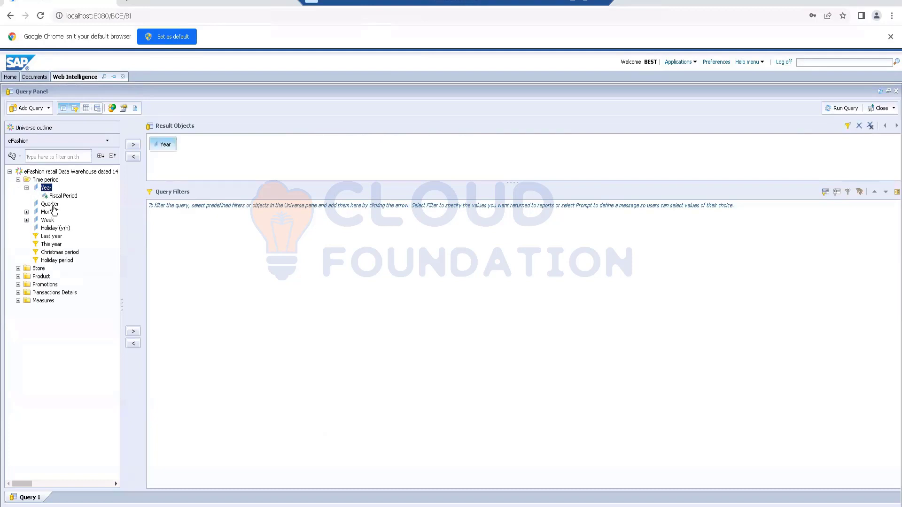
double_click(50, 204)
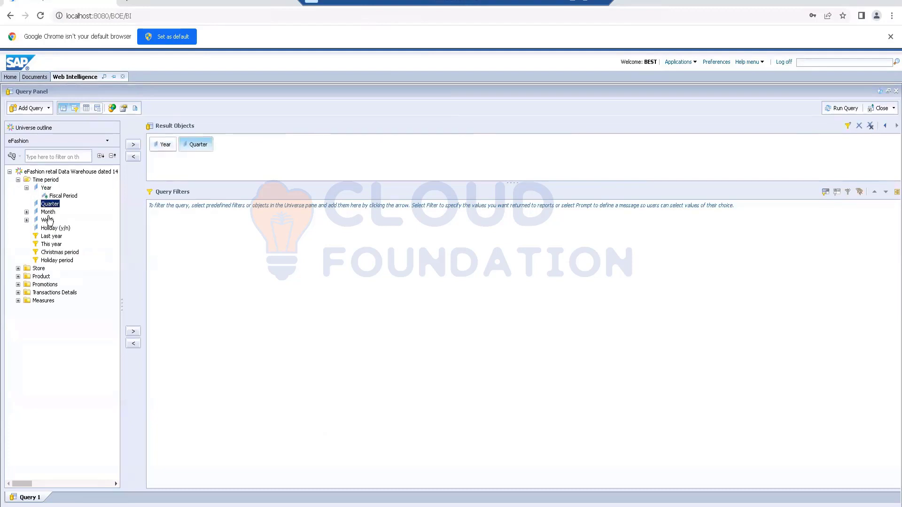
click(18, 300)
double_click(50, 309)
double_click(52, 317)
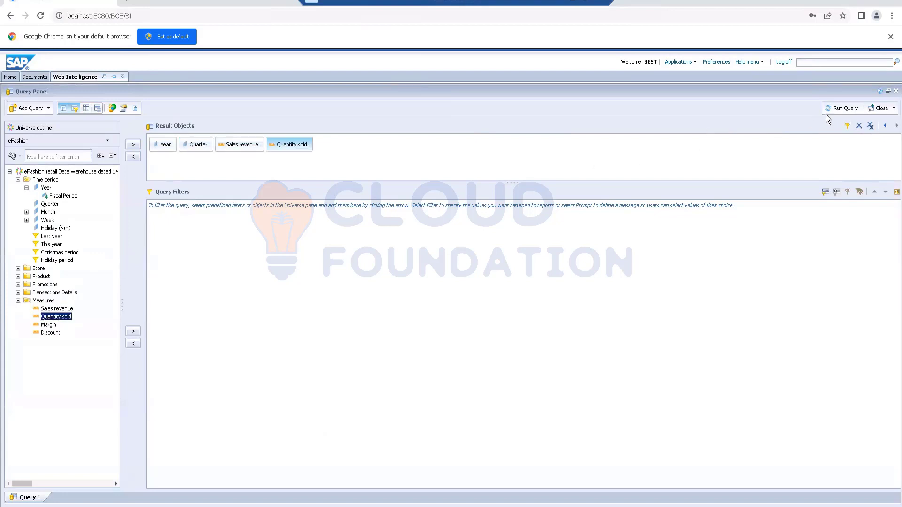
click(828, 109)
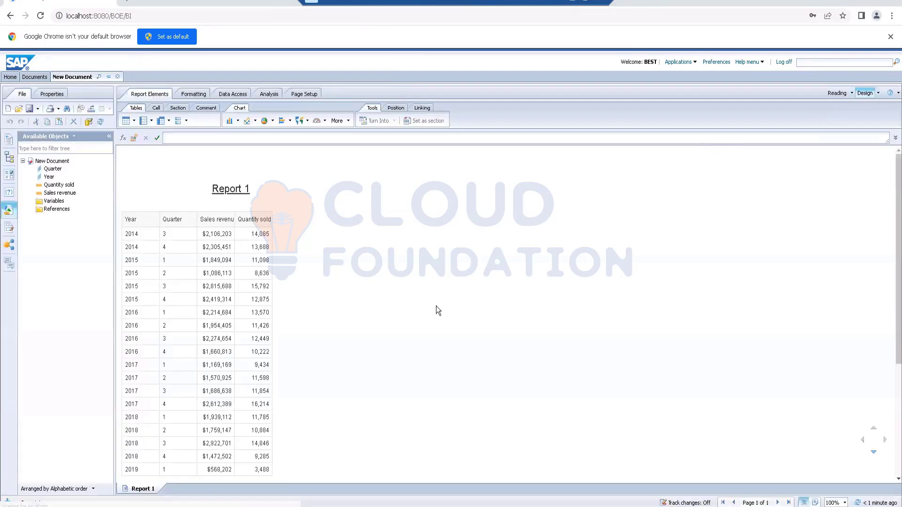
- Turn the report's table into a column chart
right_click(221, 211)
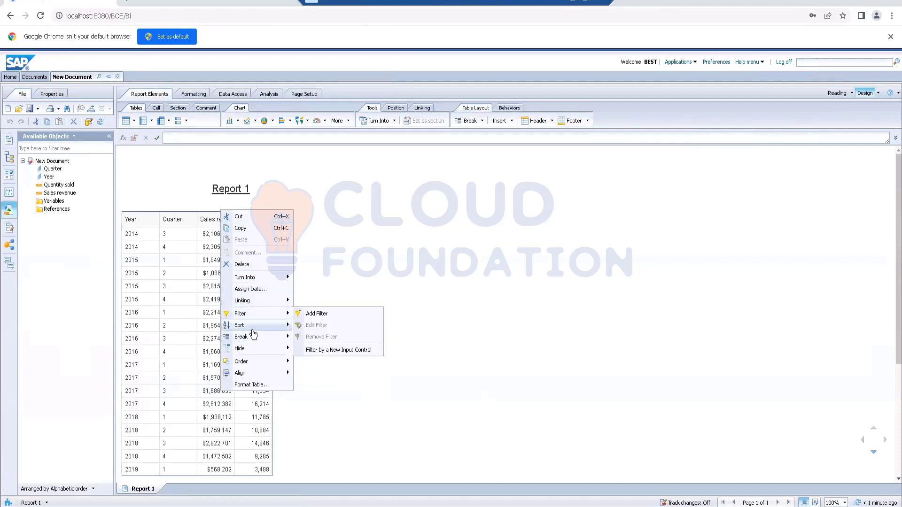
mouse_move(254, 277)
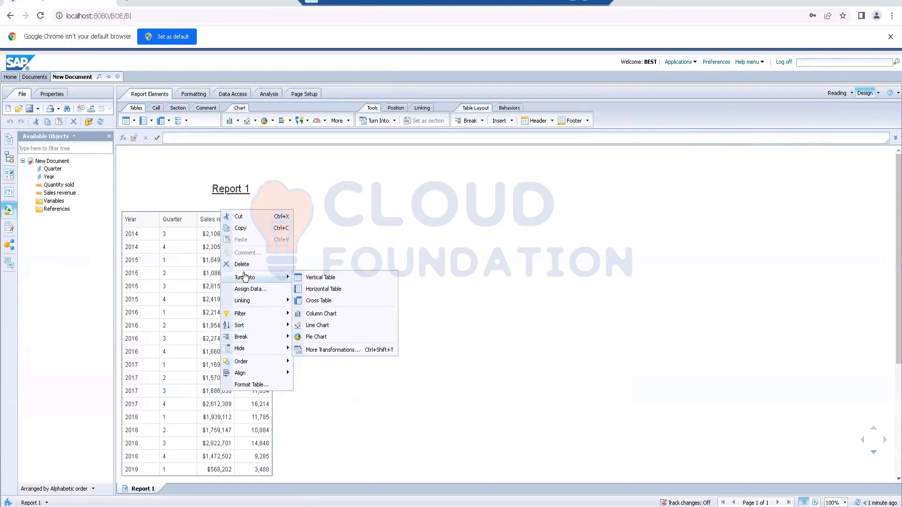
click(323, 314)
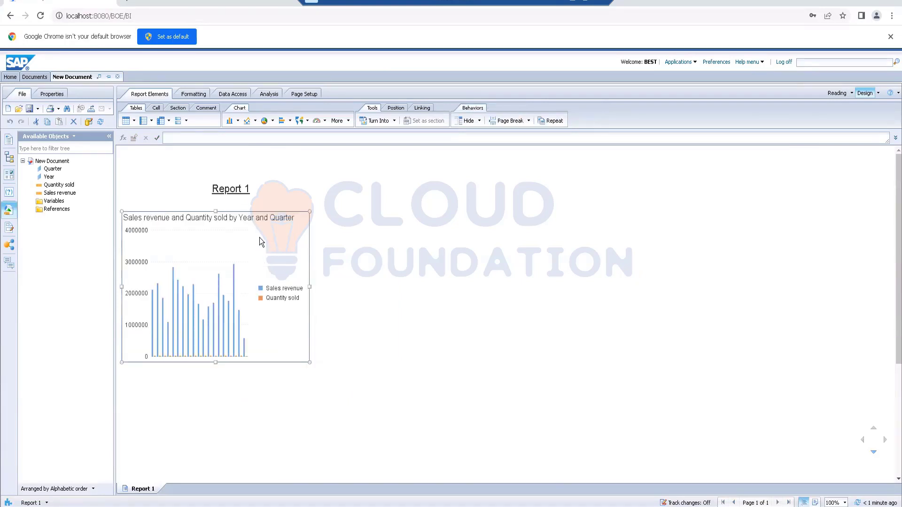
- Reassign the chart data to Year as category, Quantity sold as value and Quarter as region color, removing Sales revenue
right_click(271, 216)
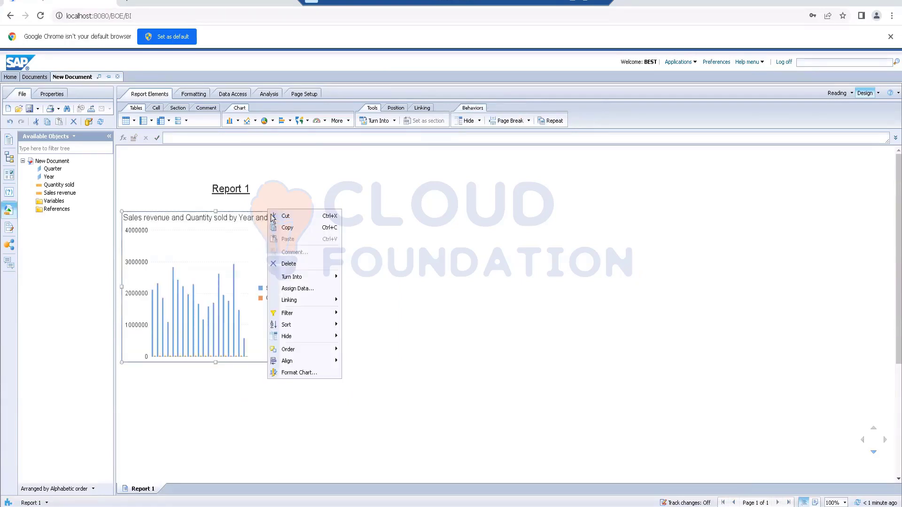
click(295, 288)
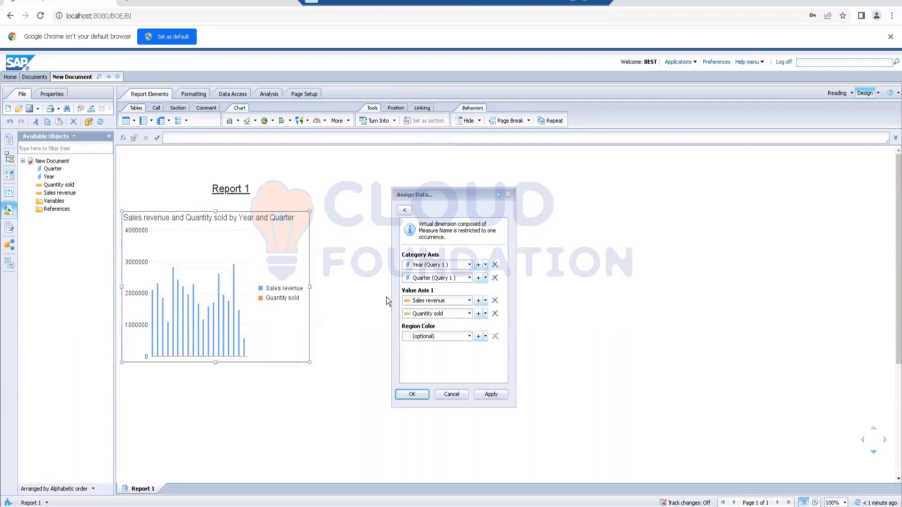
click(495, 301)
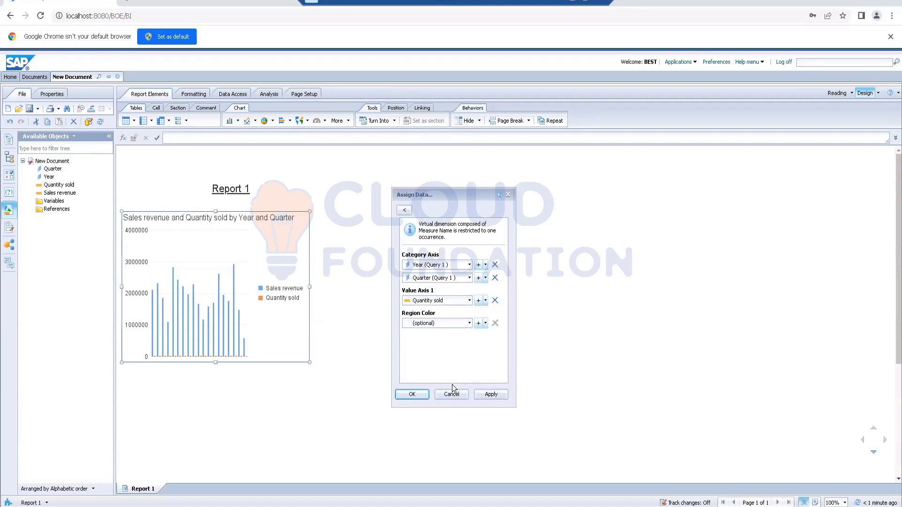
click(470, 324)
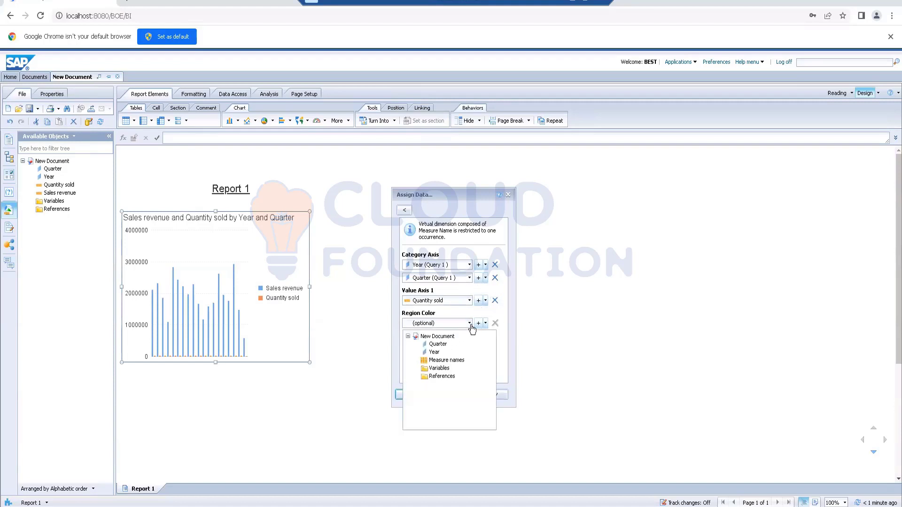
click(444, 341)
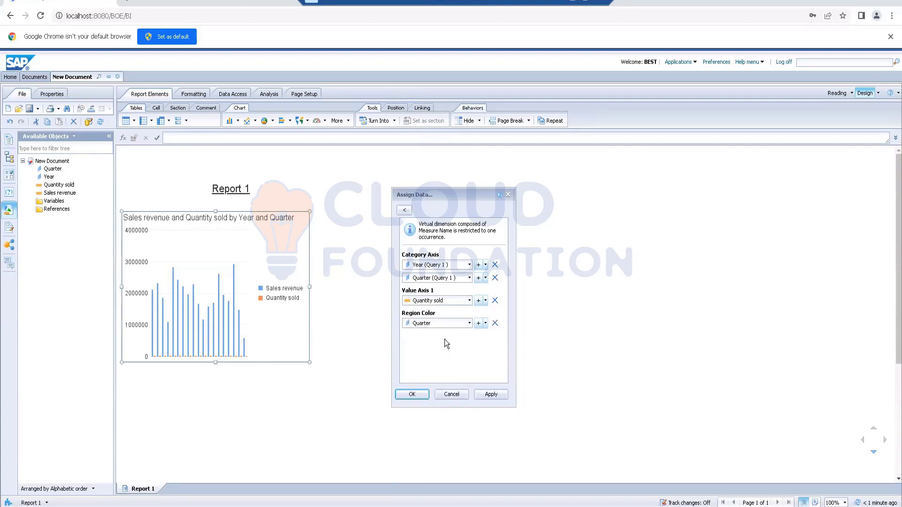
click(494, 278)
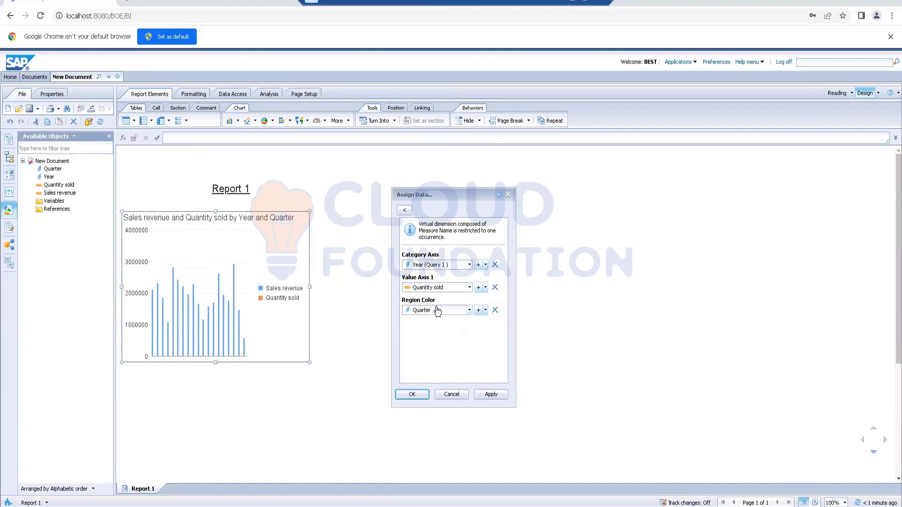
click(413, 394)
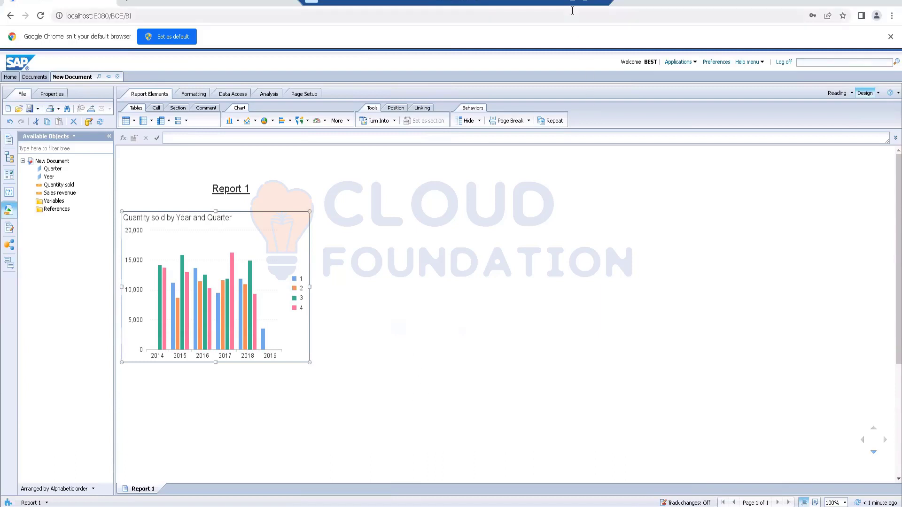
- Copy the column chart and paste a duplicate into the blank report area beside the original
key(alt+Tab)
right_click(242, 210)
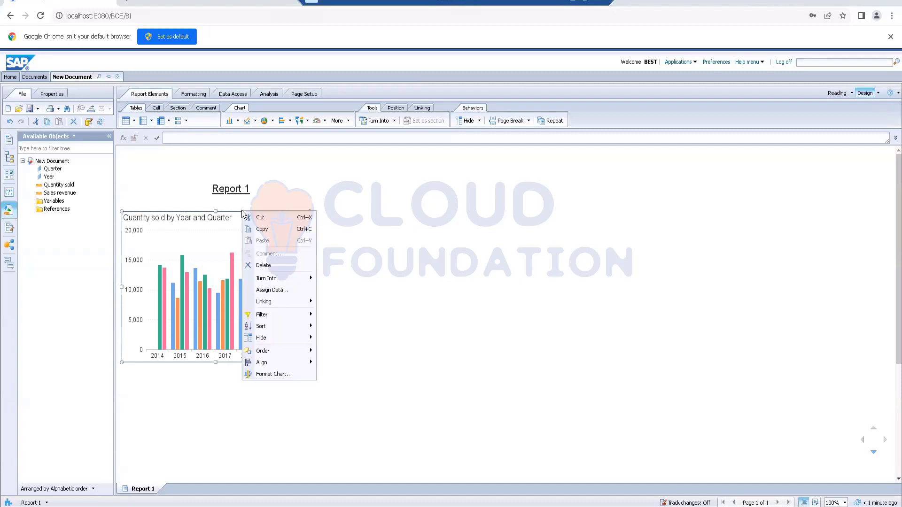
click(262, 230)
click(434, 233)
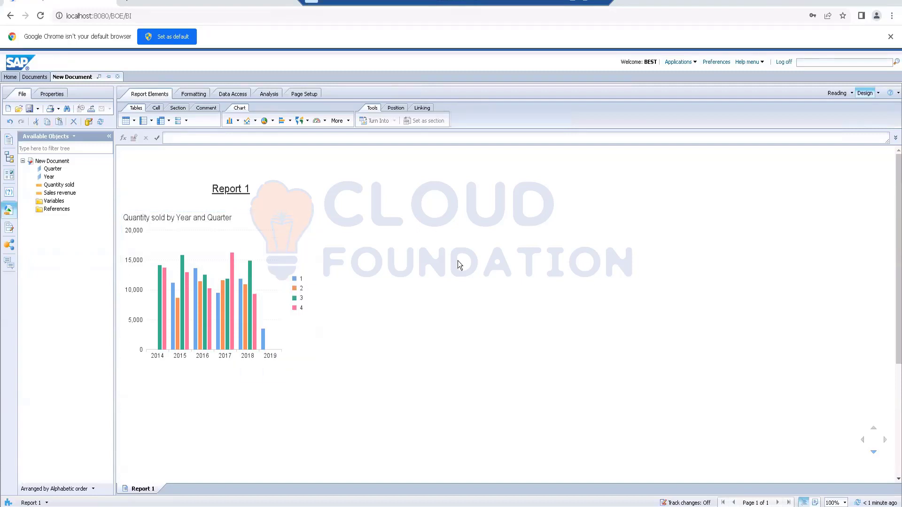
key(ctrl+v)
click(472, 240)
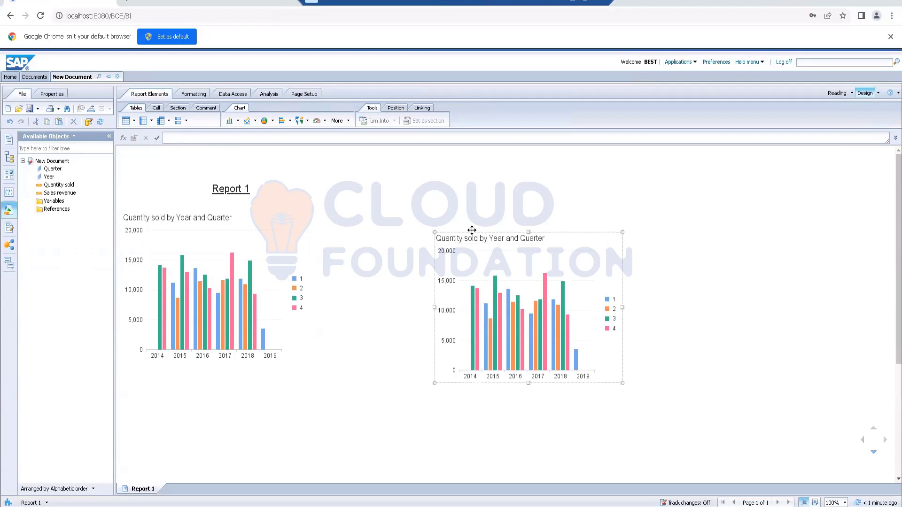
- Turn the duplicated column chart into a pie chart
right_click(471, 228)
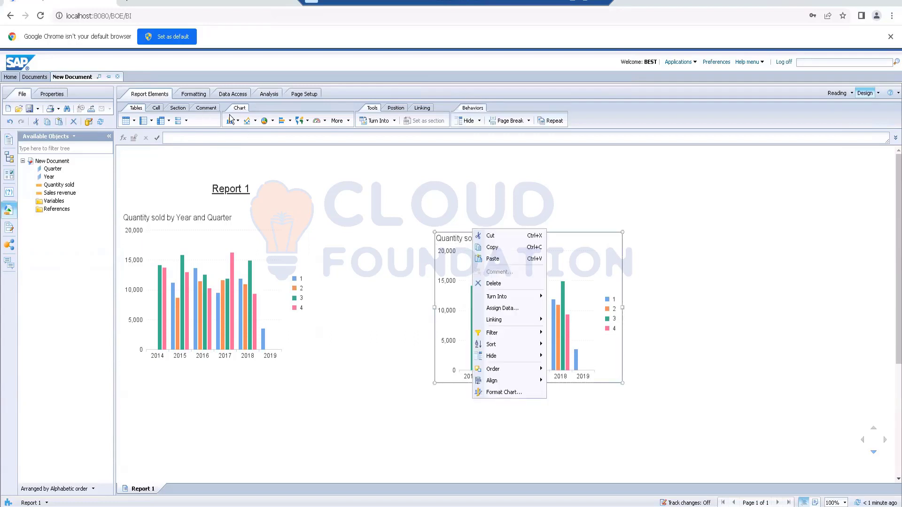
mouse_move(510, 300)
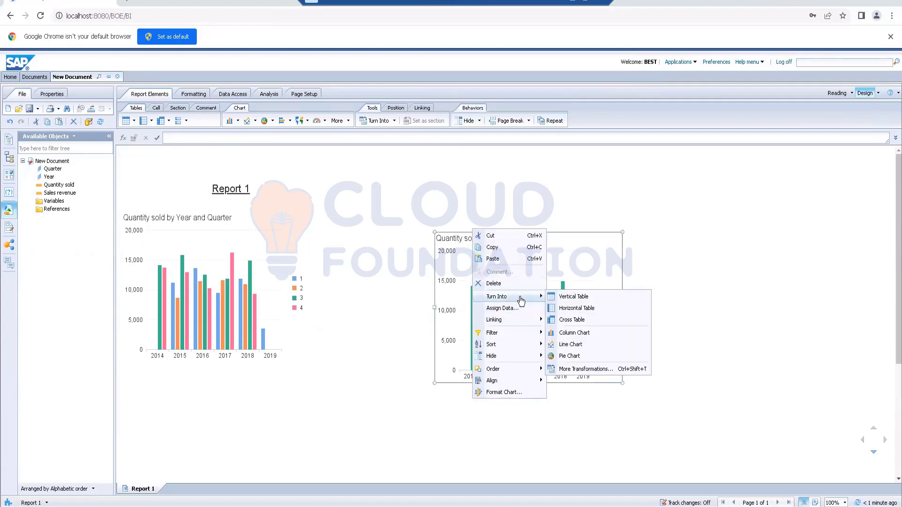
click(571, 355)
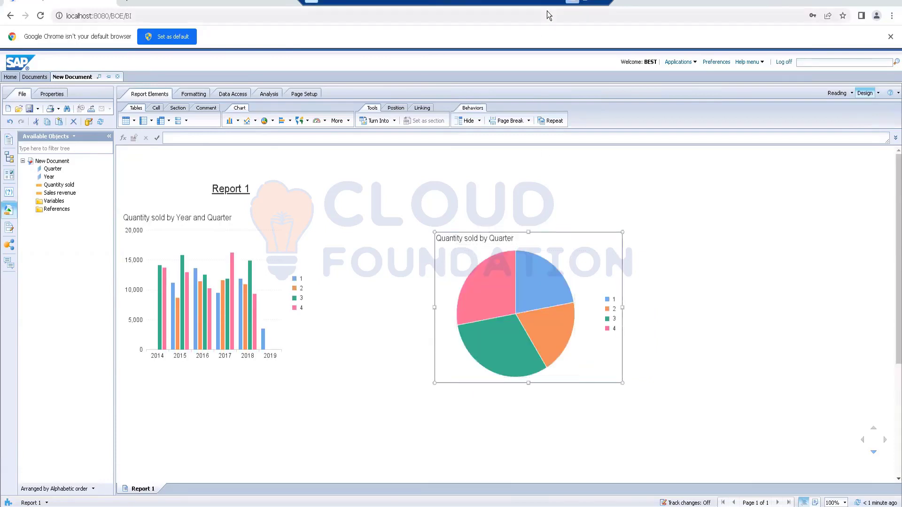
- Check the activity instructions, then assign Sales revenue as the pie sector size and add Year after Quarter as sector color
click(572, 2)
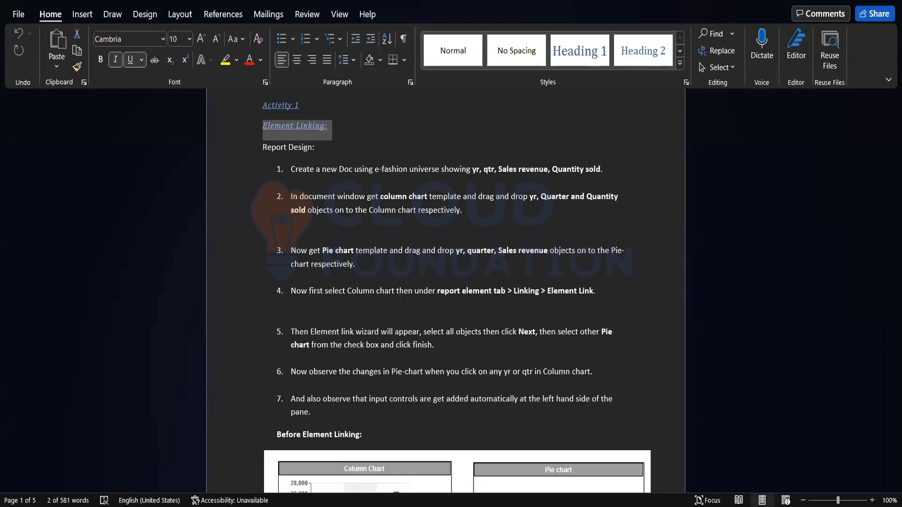
key(alt+Tab)
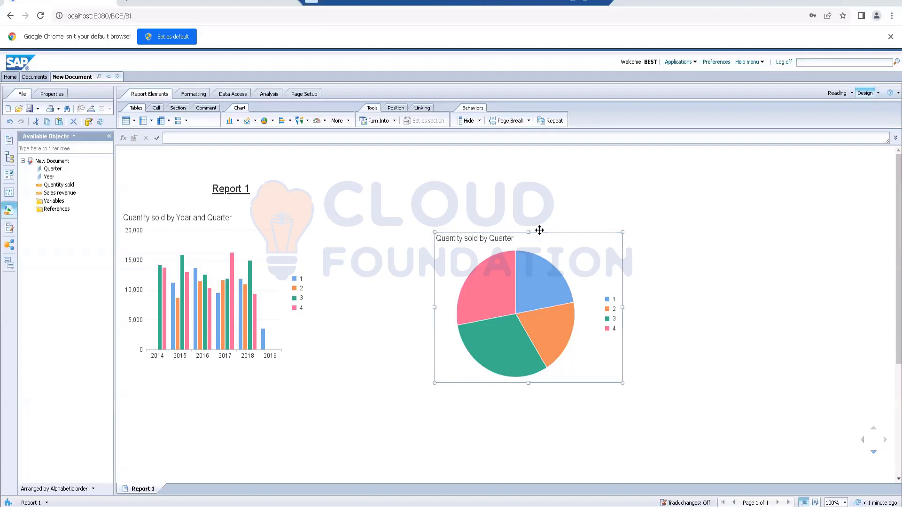
right_click(539, 231)
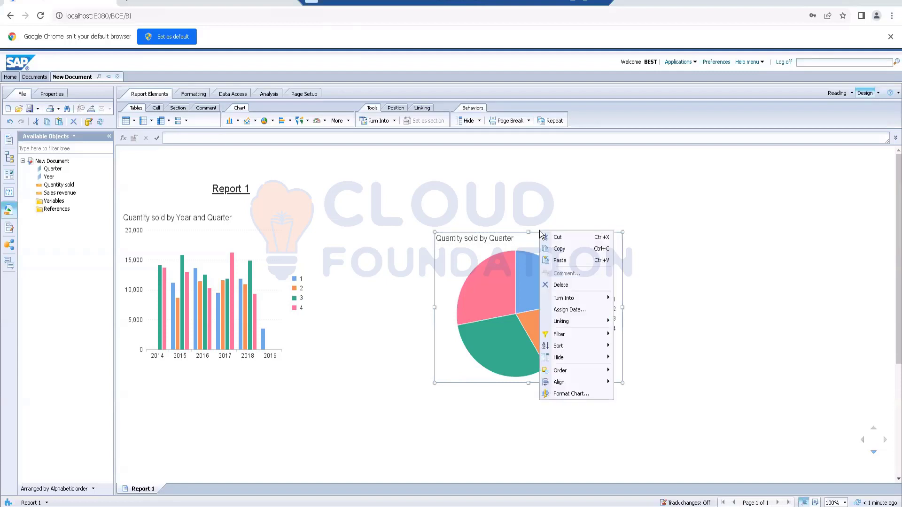
click(564, 311)
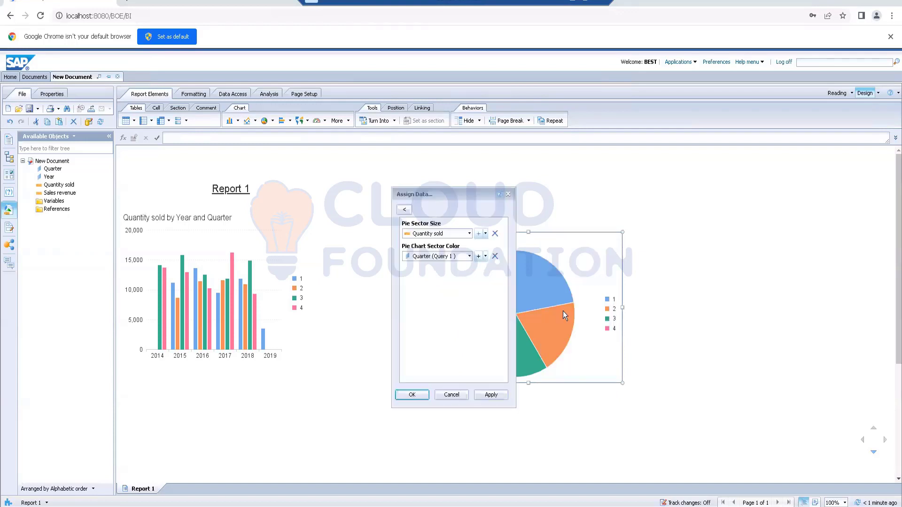
click(470, 233)
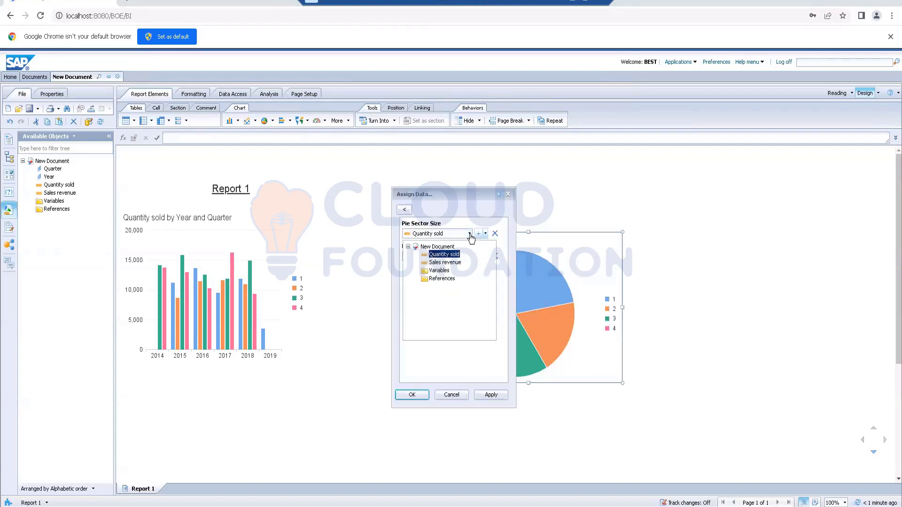
click(458, 264)
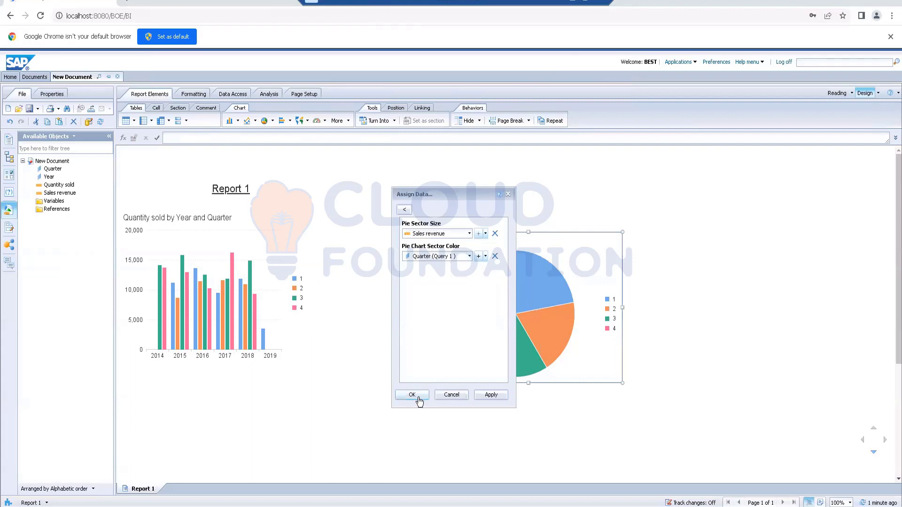
click(478, 257)
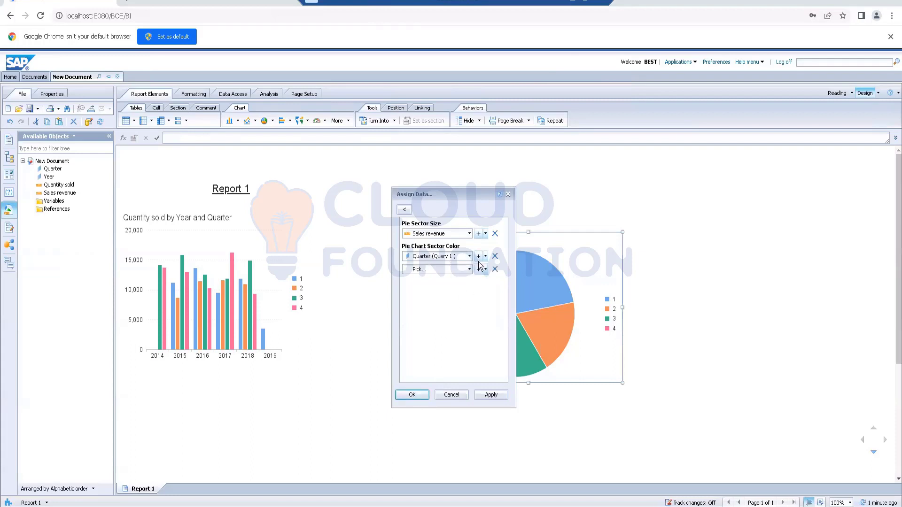
click(468, 269)
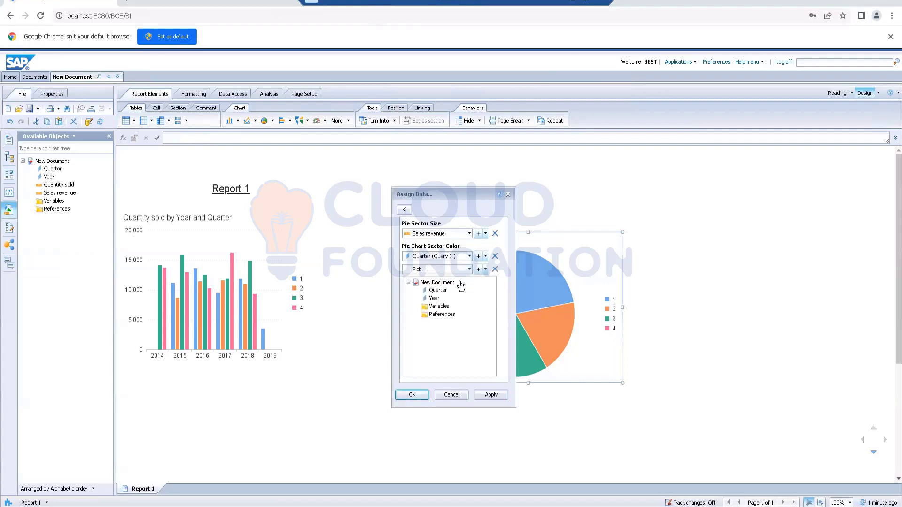
click(434, 298)
click(411, 395)
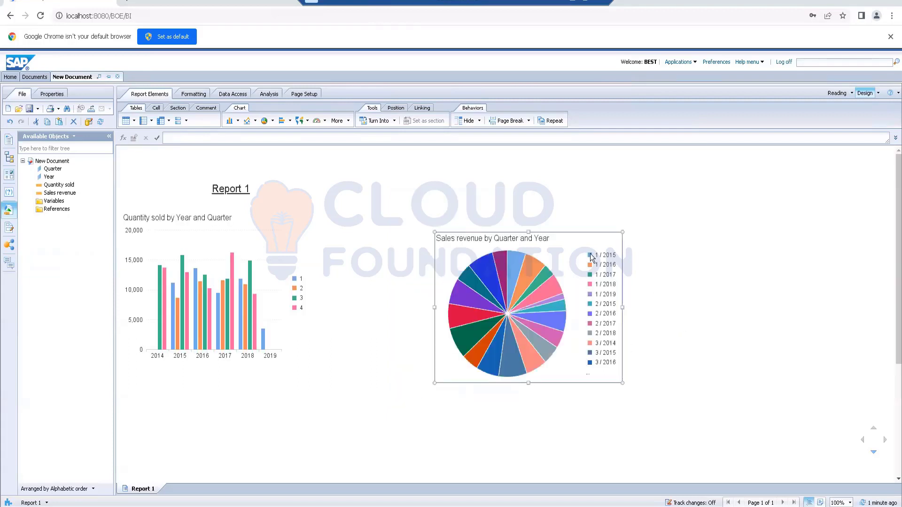
- Reorder the pie chart's sector color data so that Year comes first and Quarter second
right_click(578, 230)
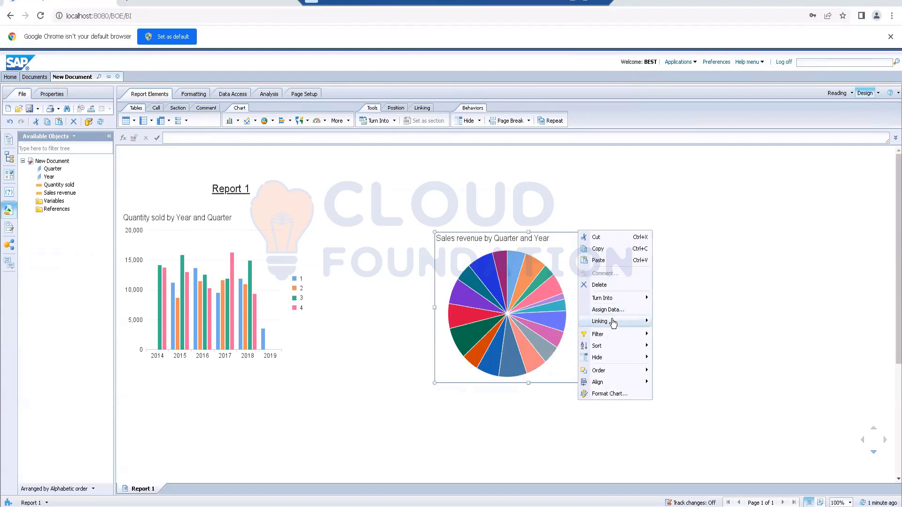
mouse_move(608, 339)
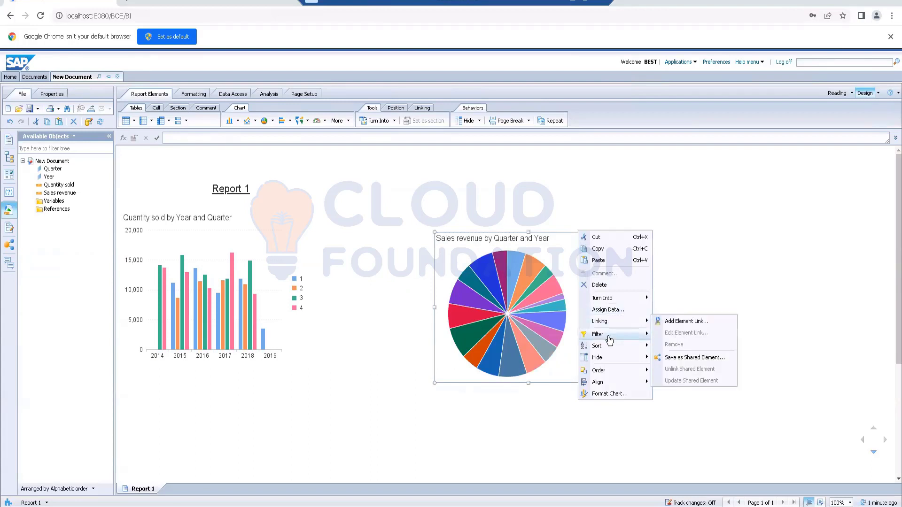
click(613, 308)
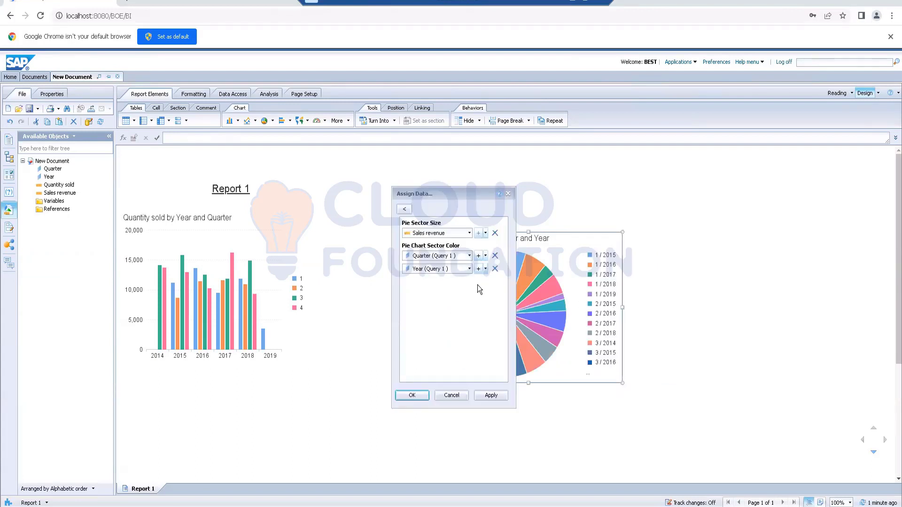
click(494, 257)
click(469, 268)
click(439, 295)
click(411, 396)
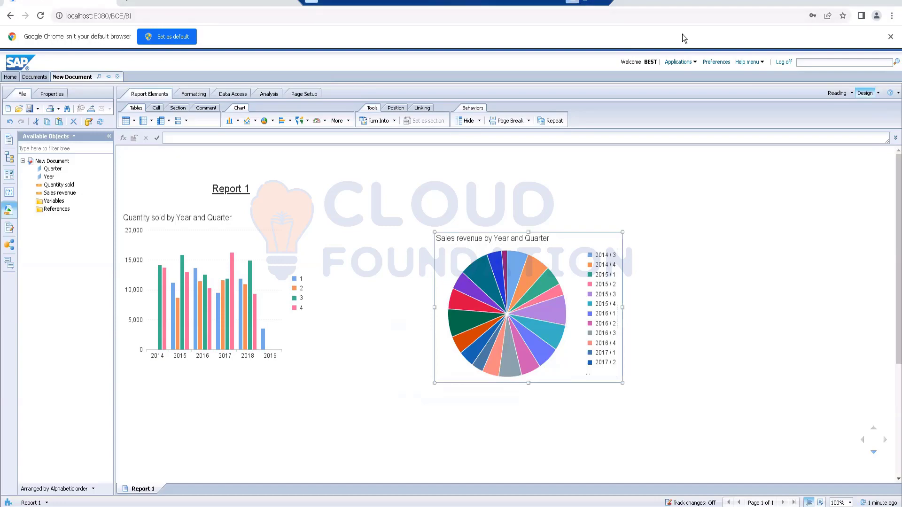
- Switch to the Word activity document and examine the element linking instructions and the example charts before linking
key(alt+Tab)
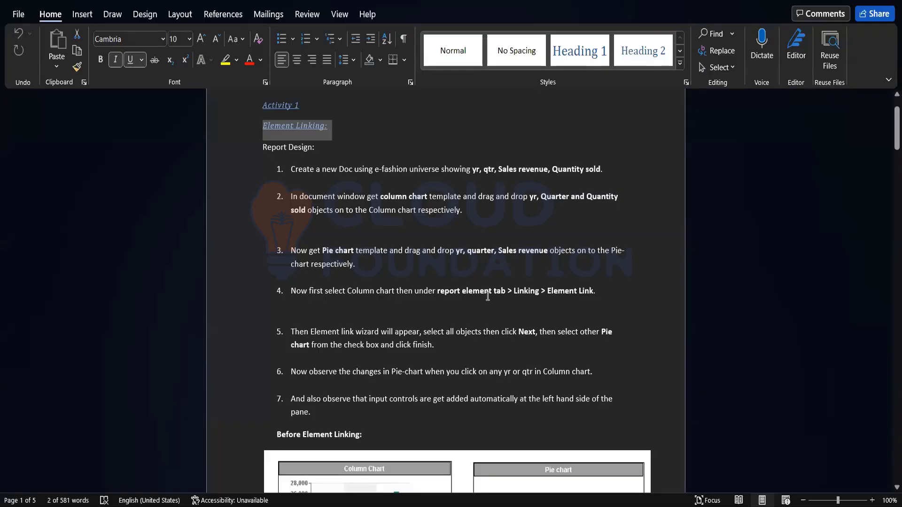
scroll(488, 296, down, 1)
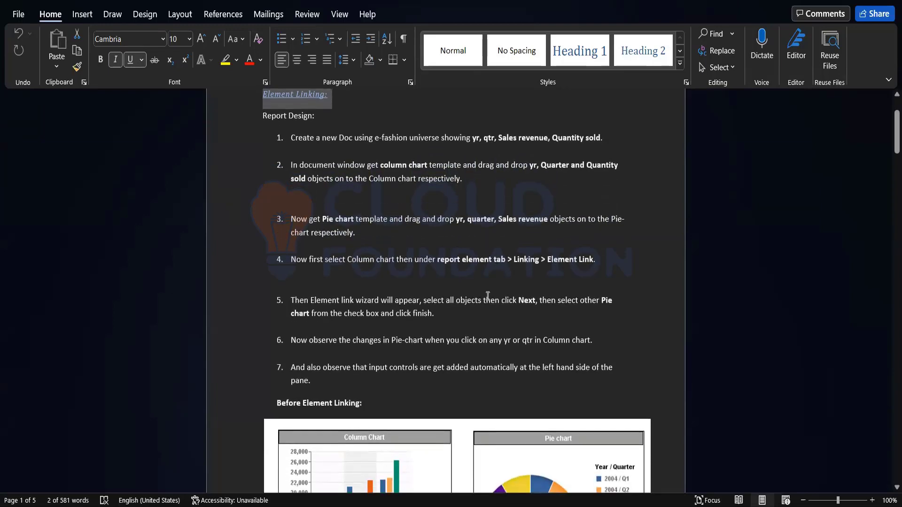
scroll(488, 296, down, 4)
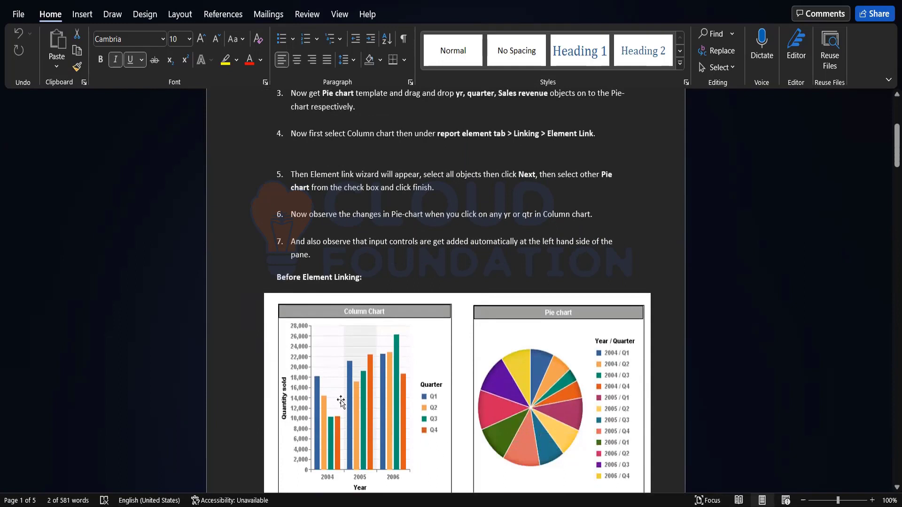
scroll(491, 360, down, 2)
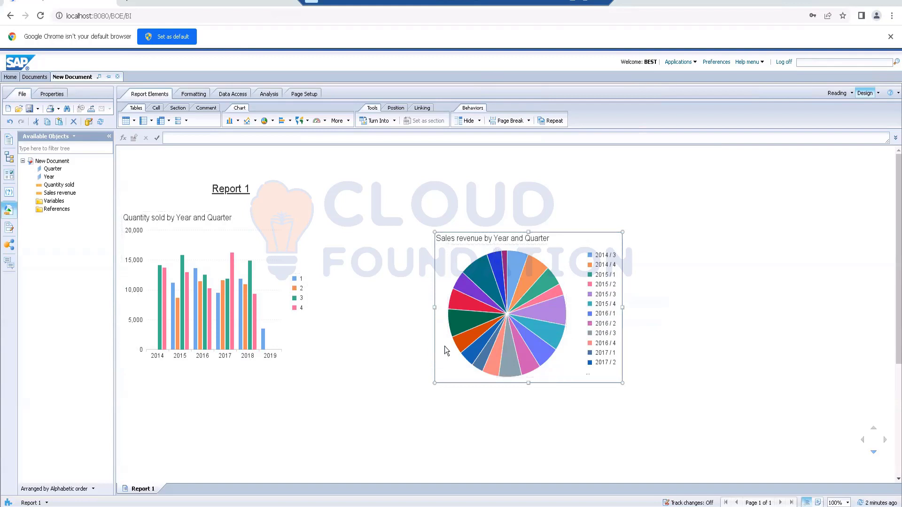
click(158, 357)
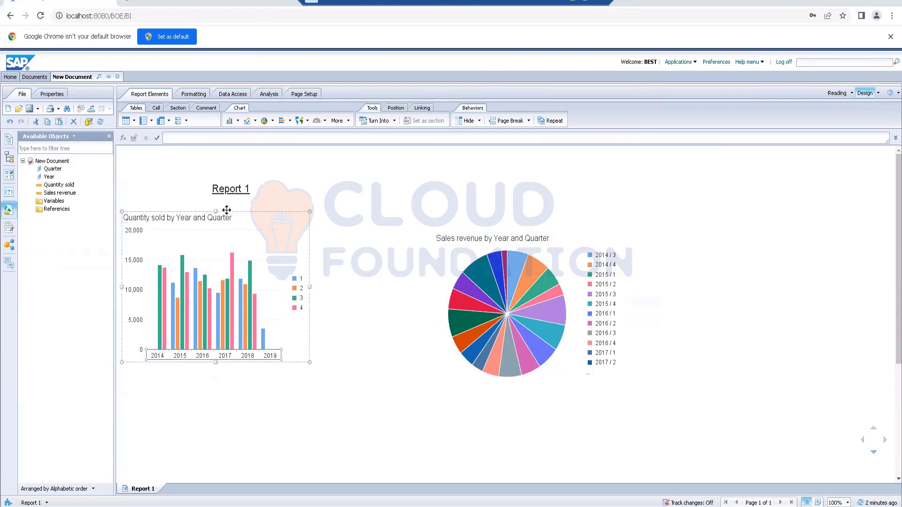
right_click(226, 210)
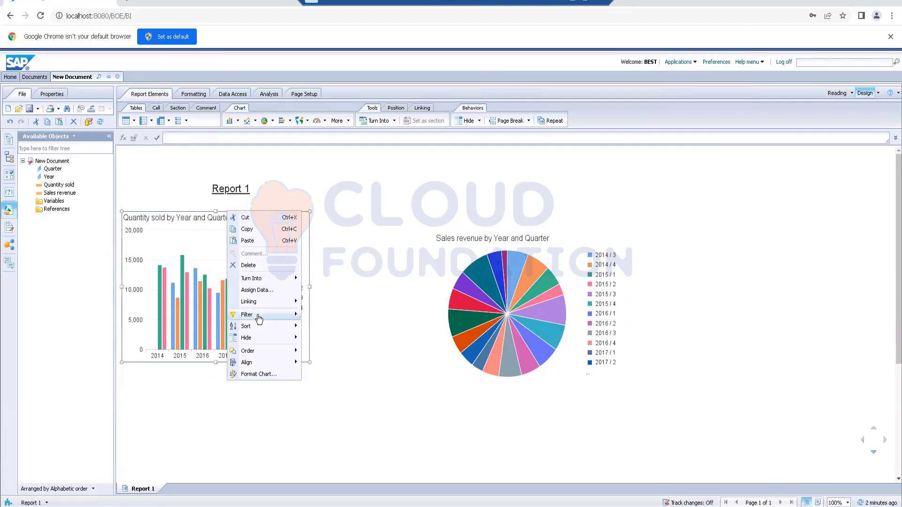
mouse_move(257, 319)
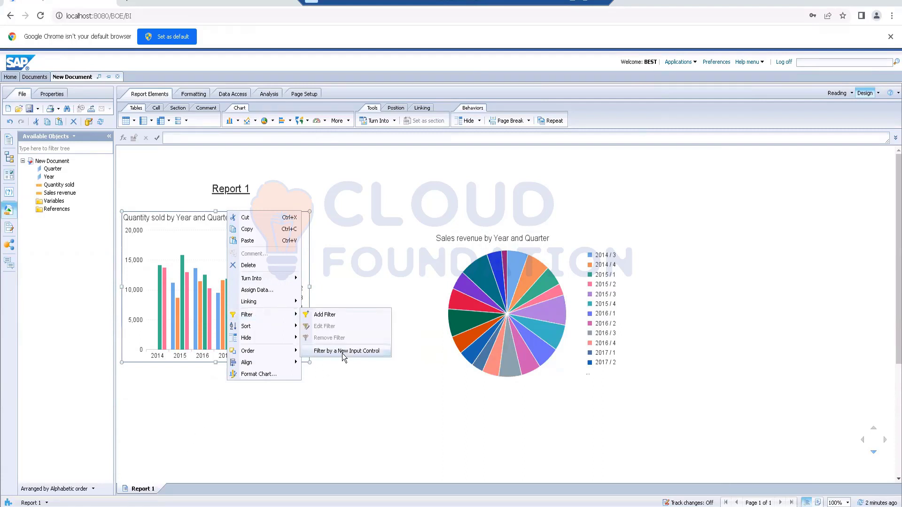
click(346, 371)
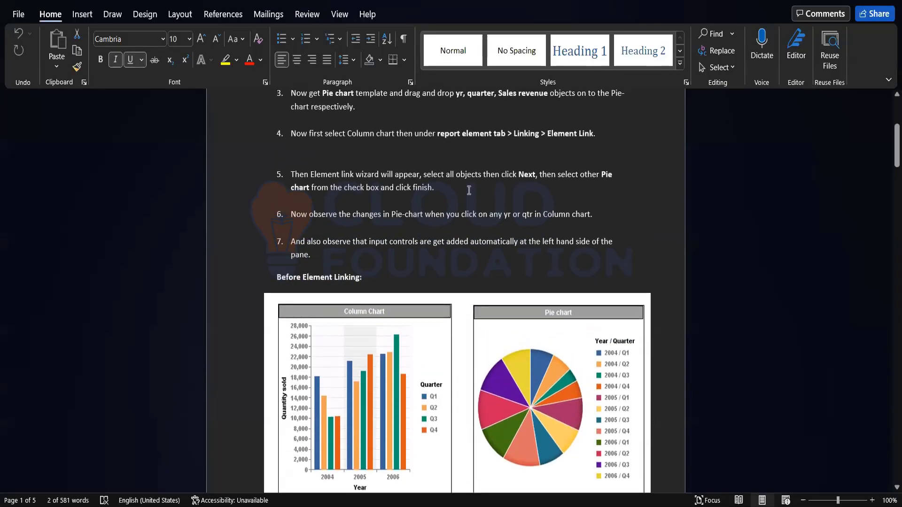
- Recheck the linking instructions in the Word document, then start an element link from the column chart with Year as the single filtering object
scroll(336, 203, up, 2)
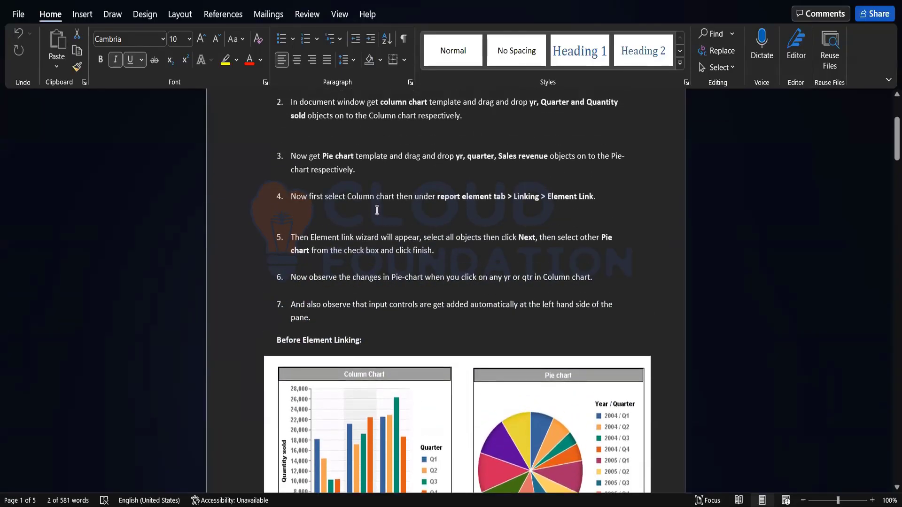
scroll(380, 210, up, 1)
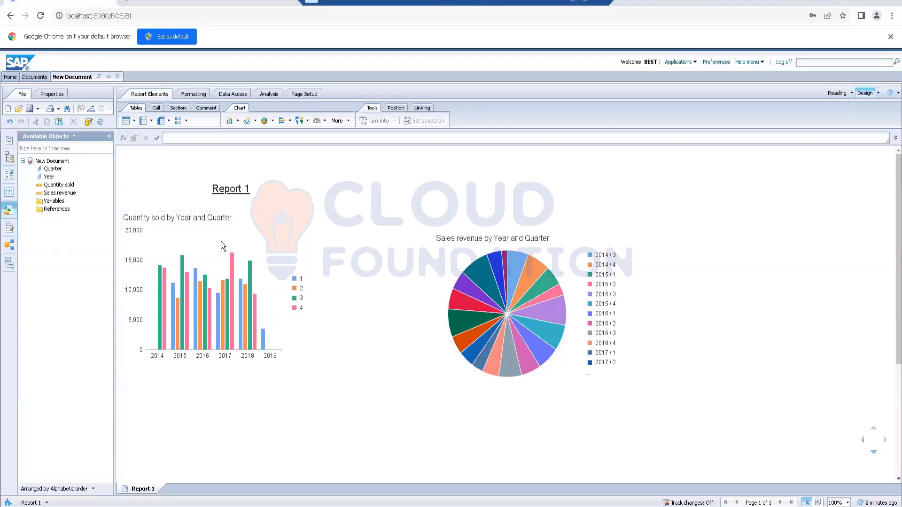
click(220, 242)
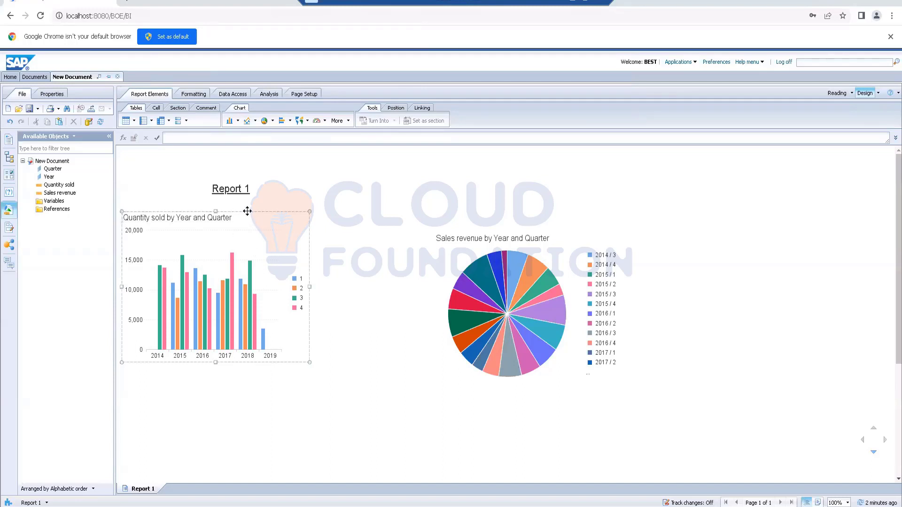
click(248, 211)
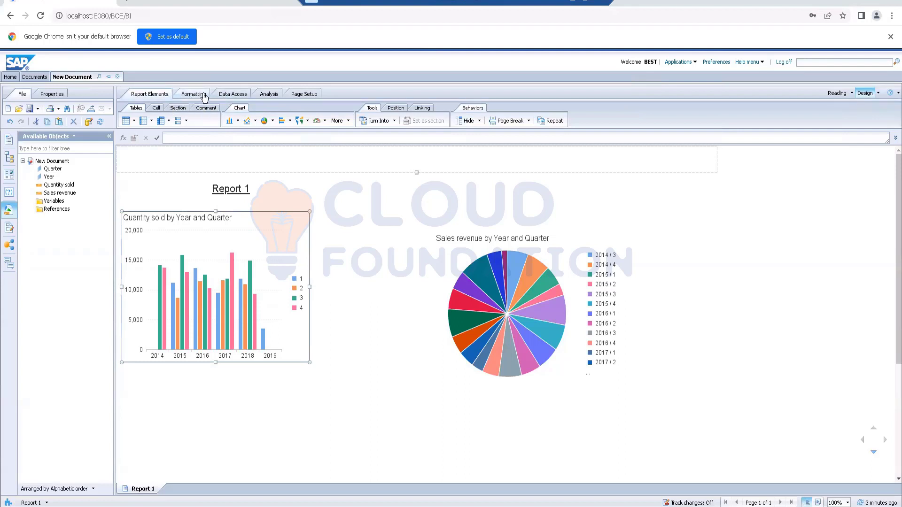
click(269, 95)
click(422, 110)
click(448, 123)
click(452, 134)
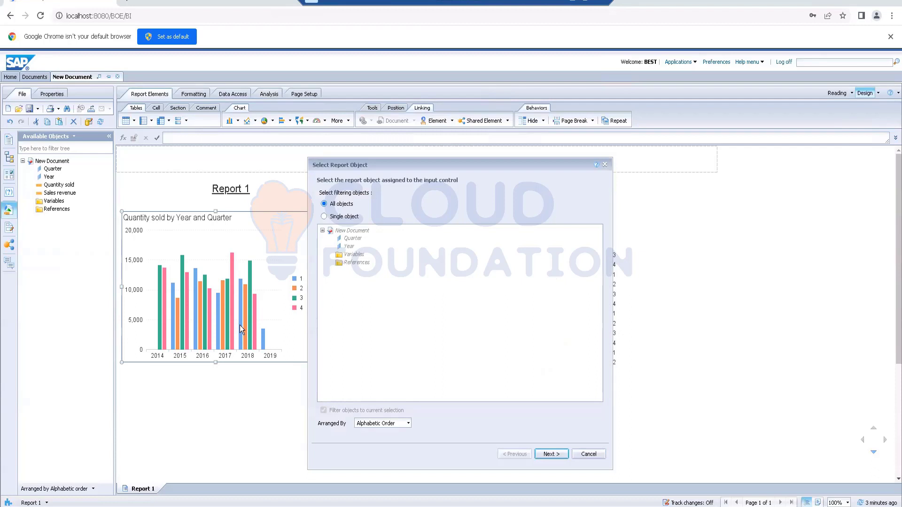
click(343, 219)
click(348, 246)
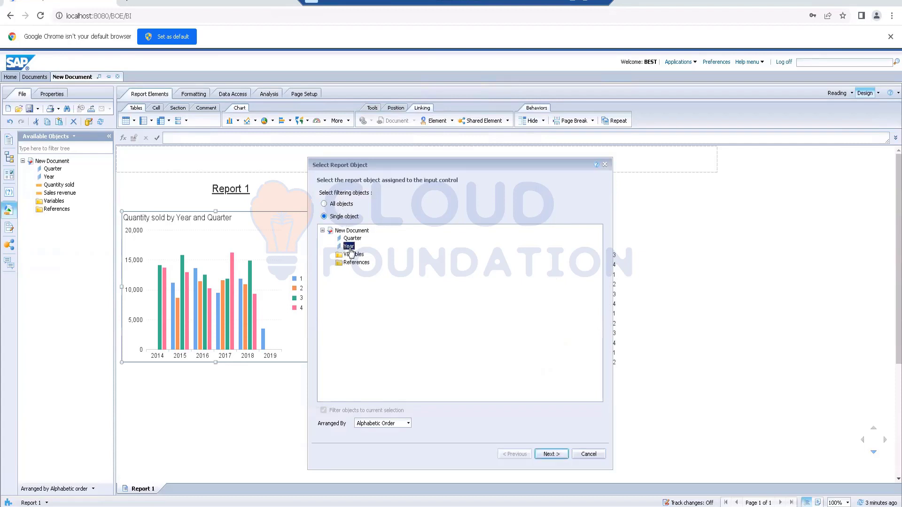
click(550, 454)
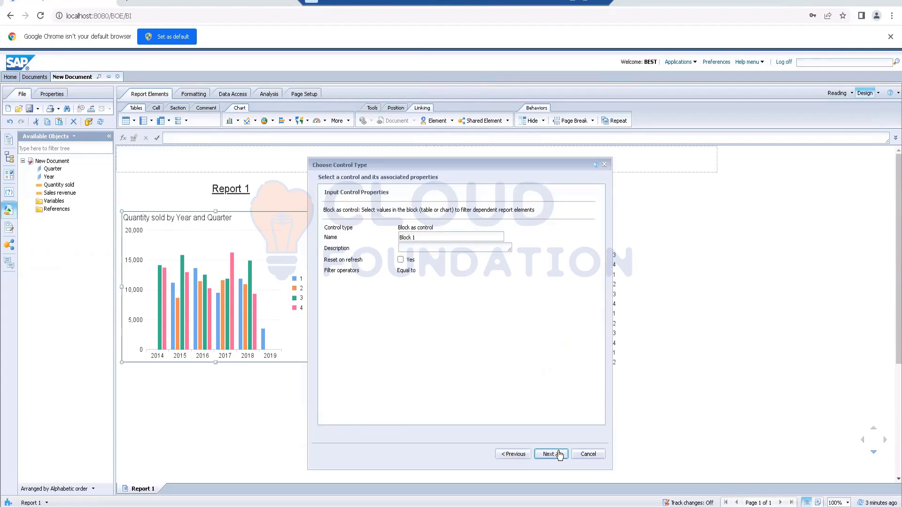
click(549, 453)
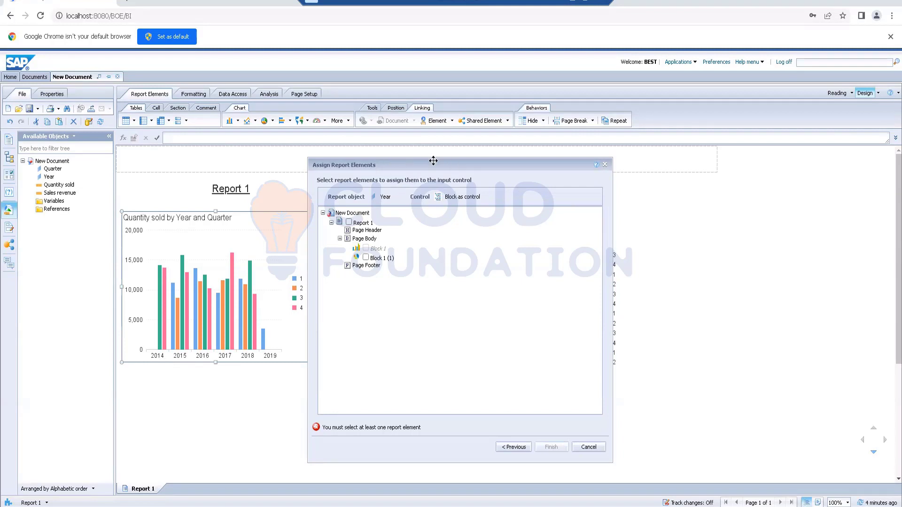
- Assign the pie chart, Block 1 (1), as the linked report element and complete the element link
drag(433, 160, 269, 155)
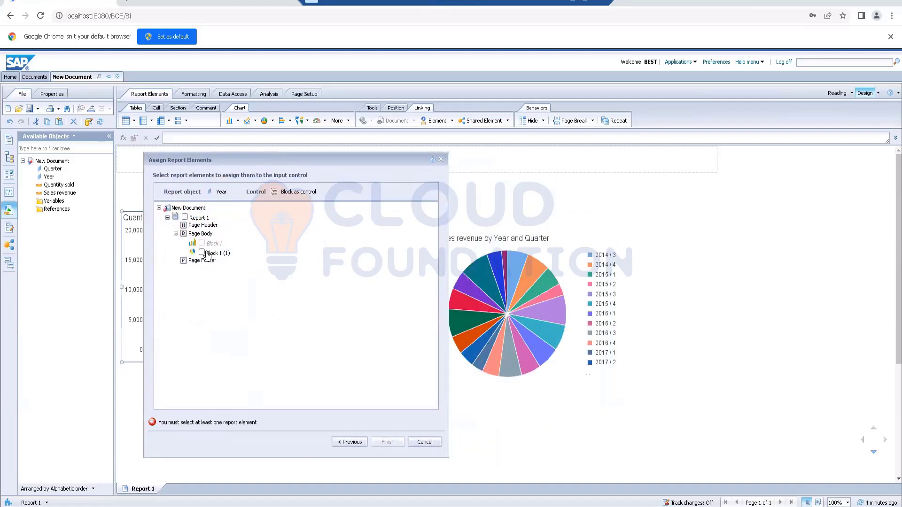
click(202, 253)
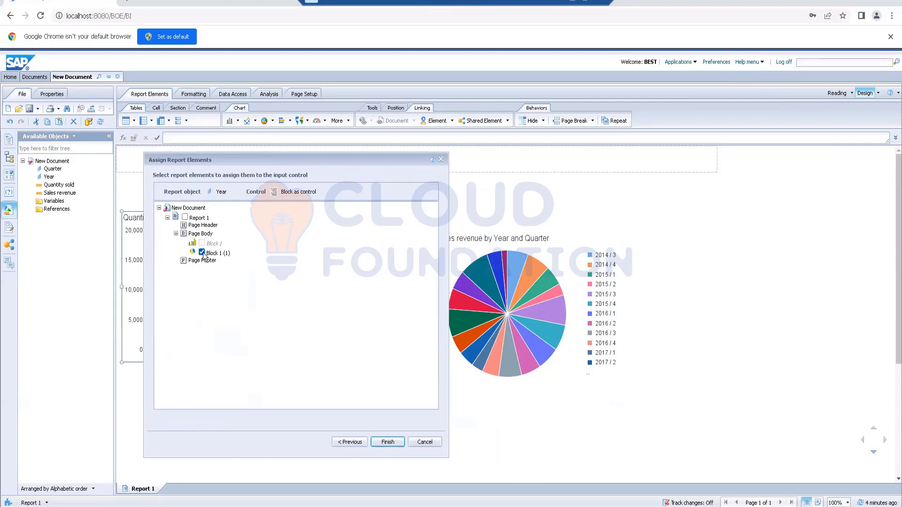
click(388, 442)
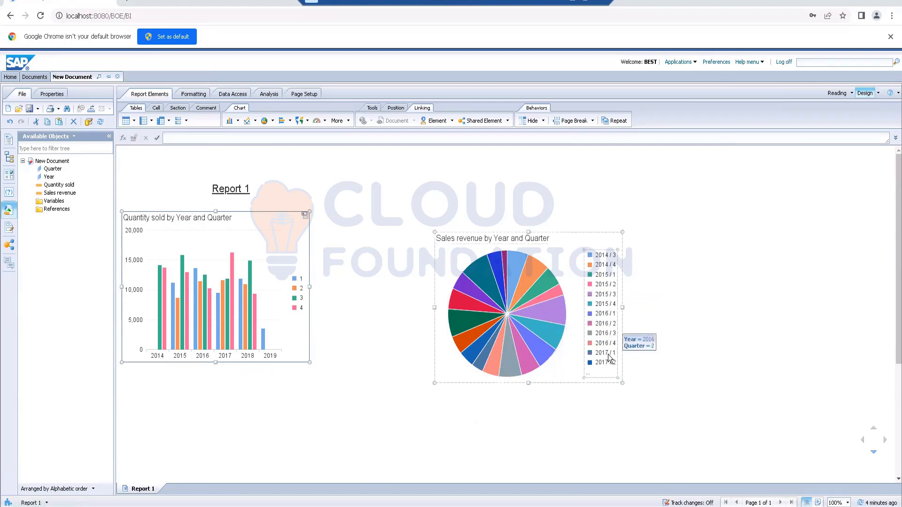
- Test the link by choosing 2016 and 2015 in the column chart, then clear the filter in the report's input controls
click(202, 357)
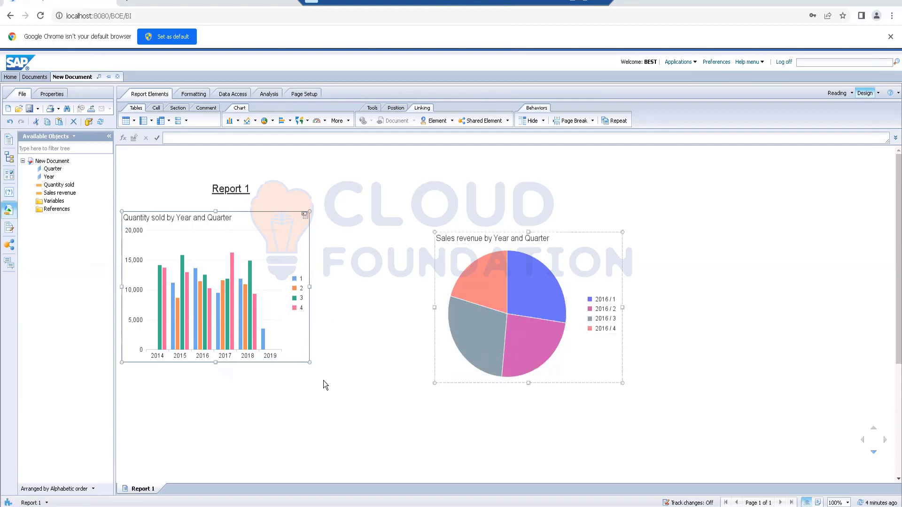
click(182, 355)
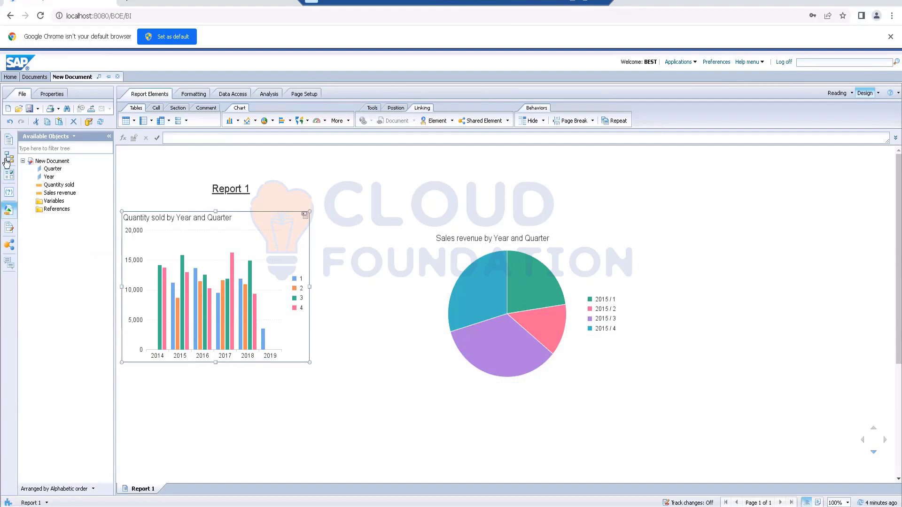
click(8, 177)
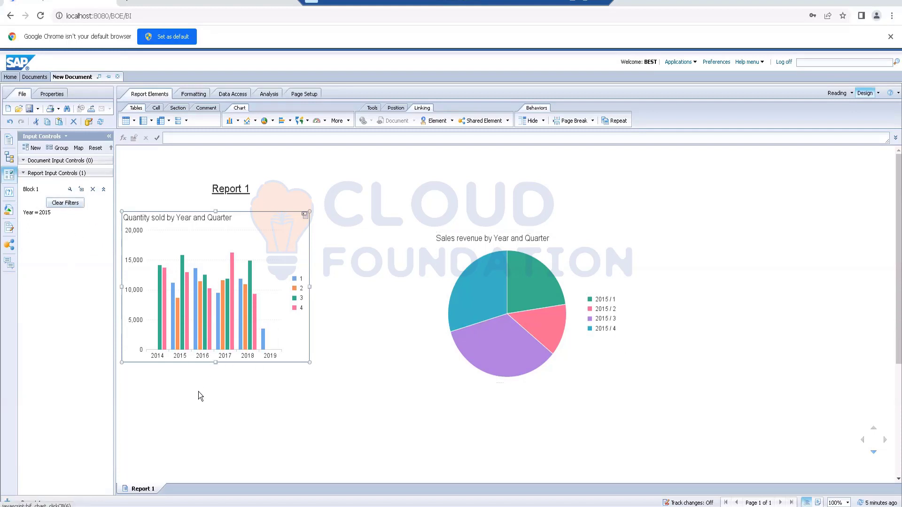
click(73, 205)
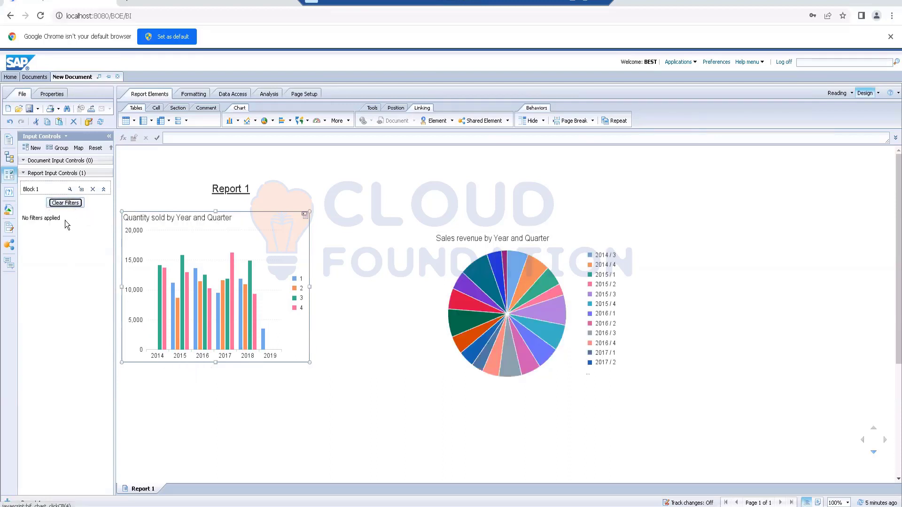
- Filter the pie chart through the column chart's year labels, first by 2014 and finally by 2015
click(160, 359)
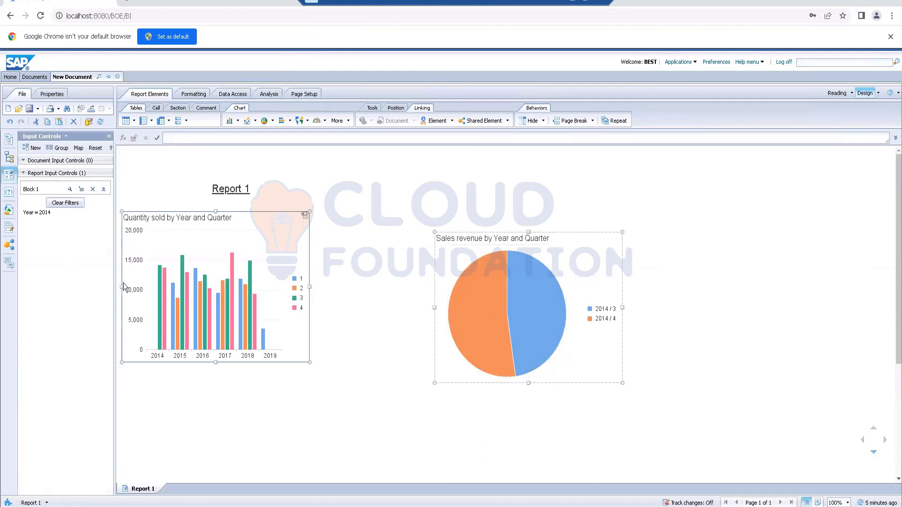
click(183, 355)
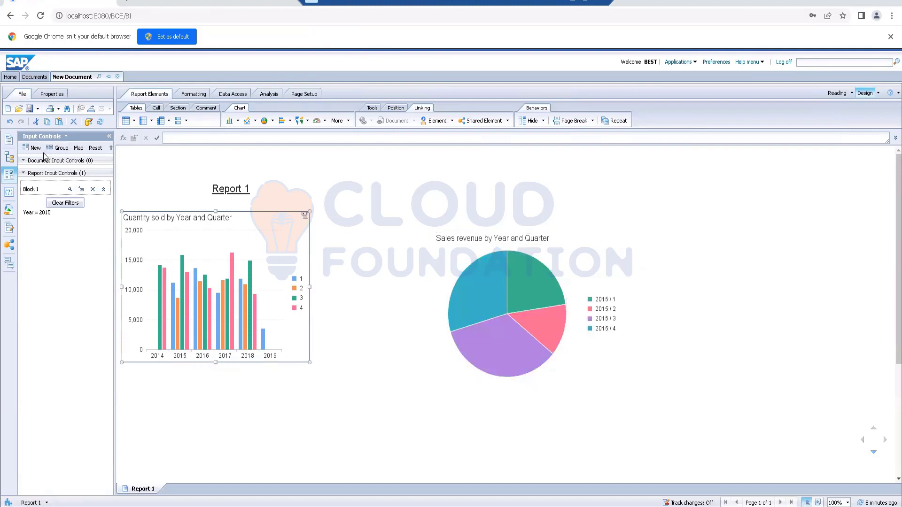
- Save a copy of the report in the personal subfolder of Favorites under a name starting with "Element Linking", and close the report
click(38, 109)
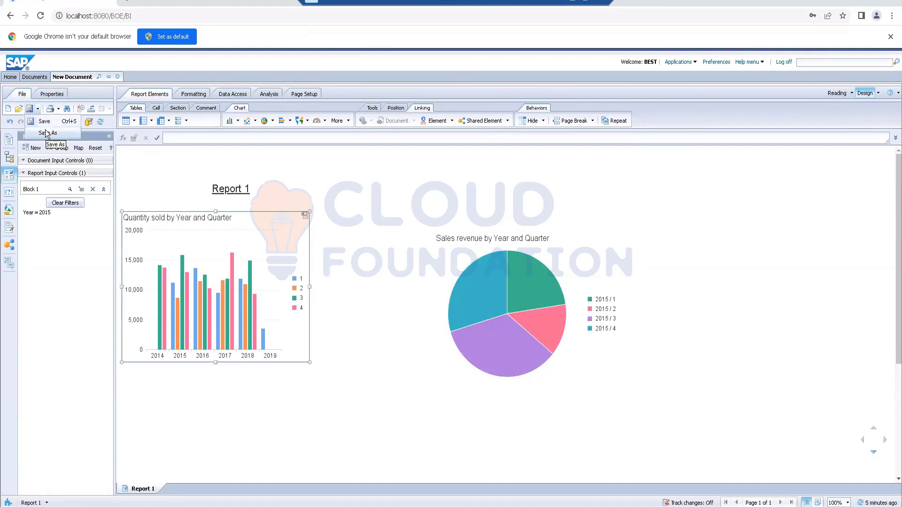
click(46, 133)
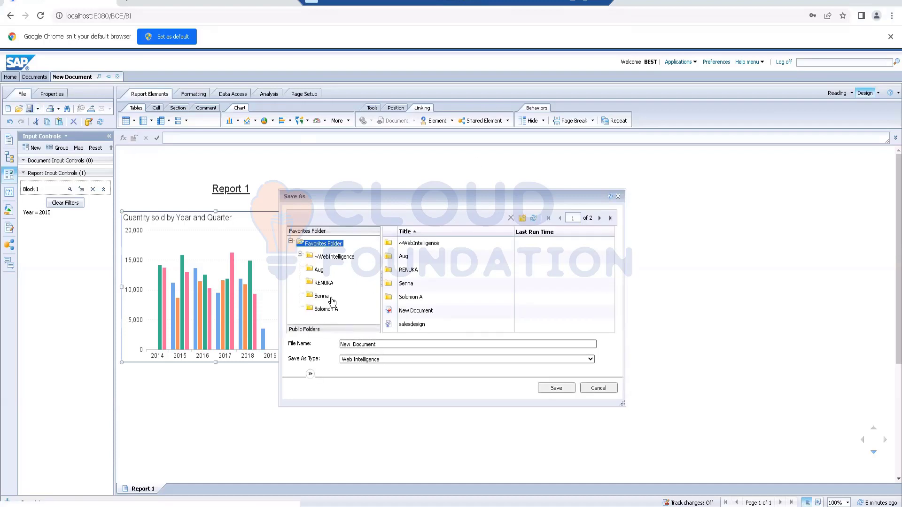
double_click(409, 268)
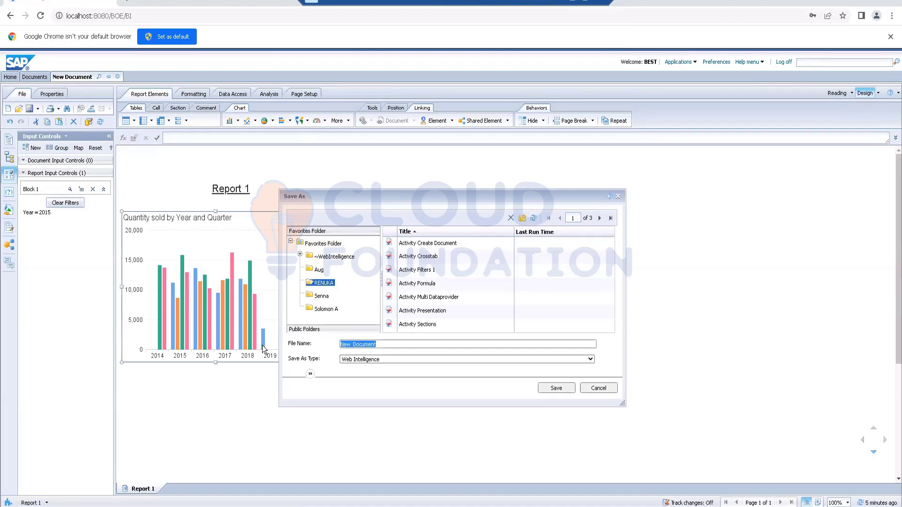
text(Eelment Link)
key(BackSpace)
key(BackSpace)
key(BackSpace)
key(BackSpace)
key(BackSpace)
key(BackSpace)
key(BackSpace)
text(lement Linking)
text(vu)
click(561, 391)
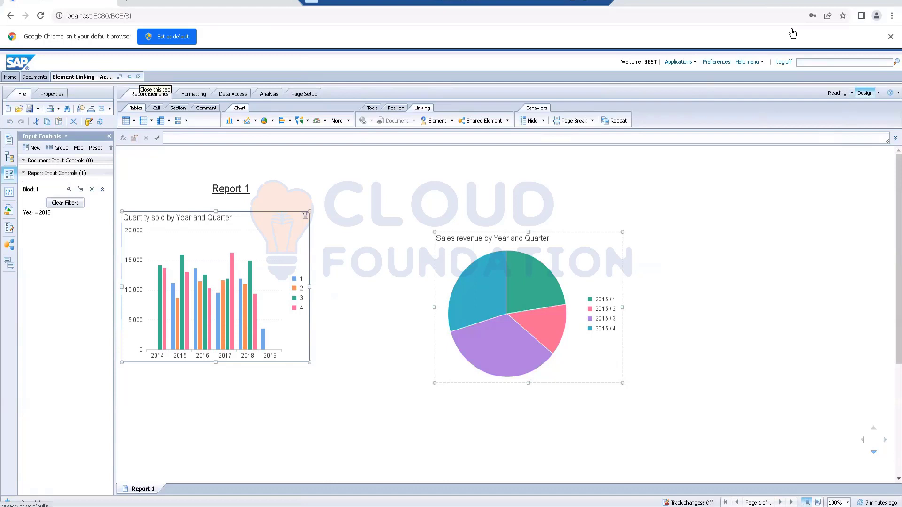
click(138, 77)
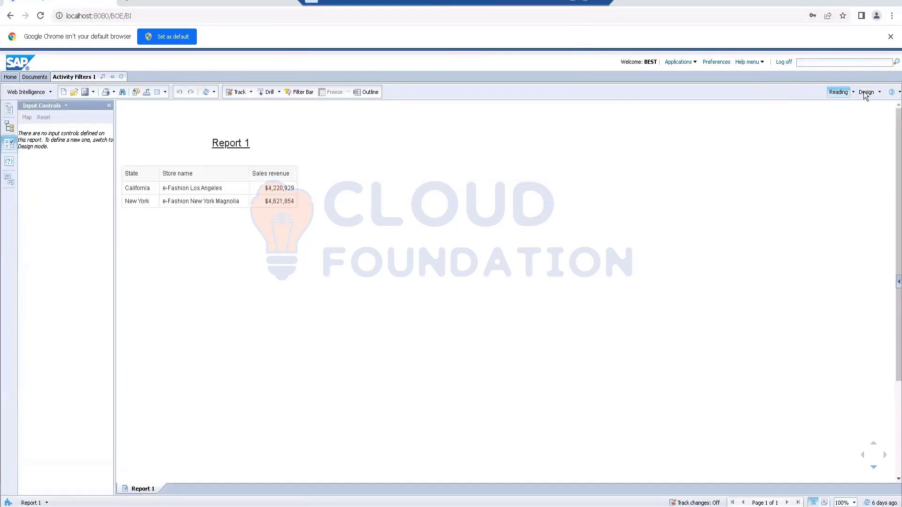
- Put the Activity Filters 1 document in Design mode and examine the table's linking and filter options, including Filter by a New Input Control
click(865, 92)
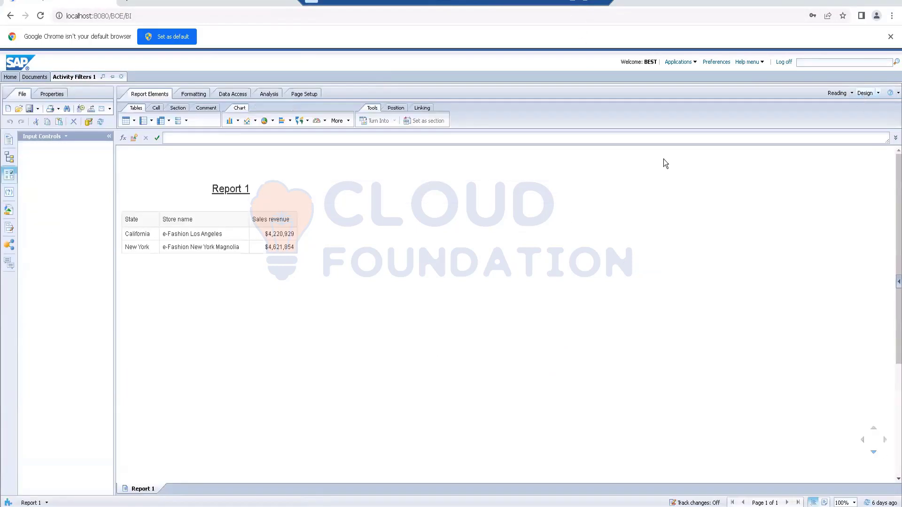
right_click(223, 210)
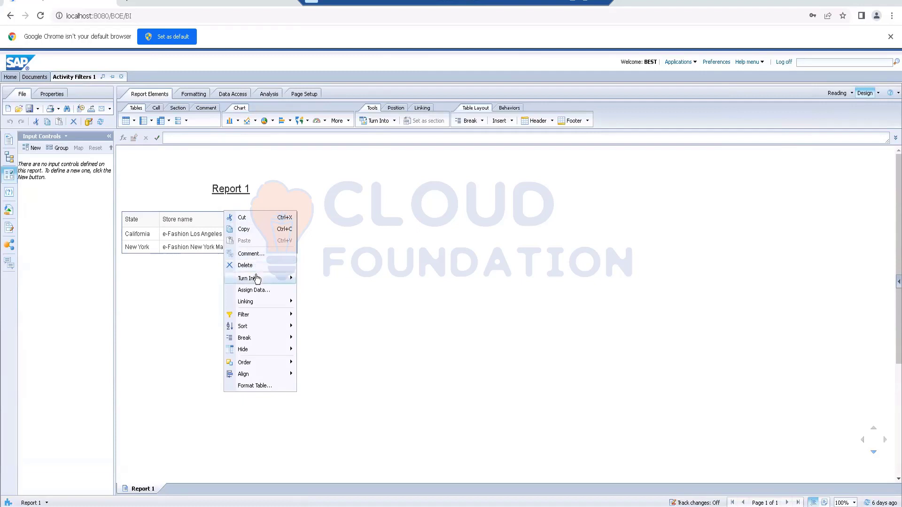
mouse_move(255, 278)
mouse_move(256, 306)
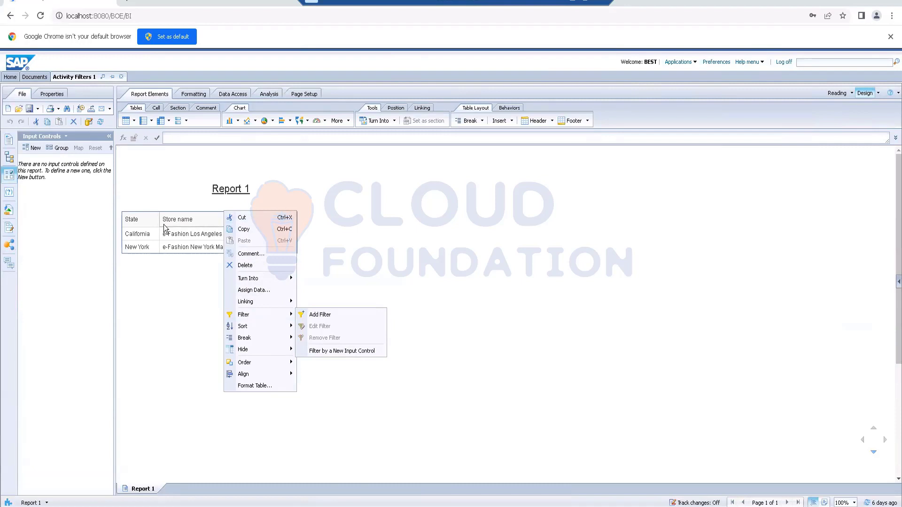
click(160, 327)
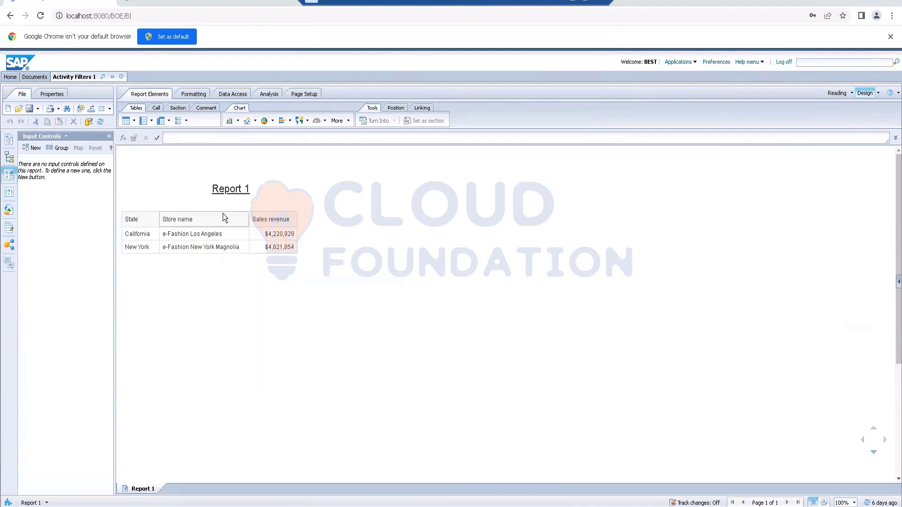
right_click(224, 210)
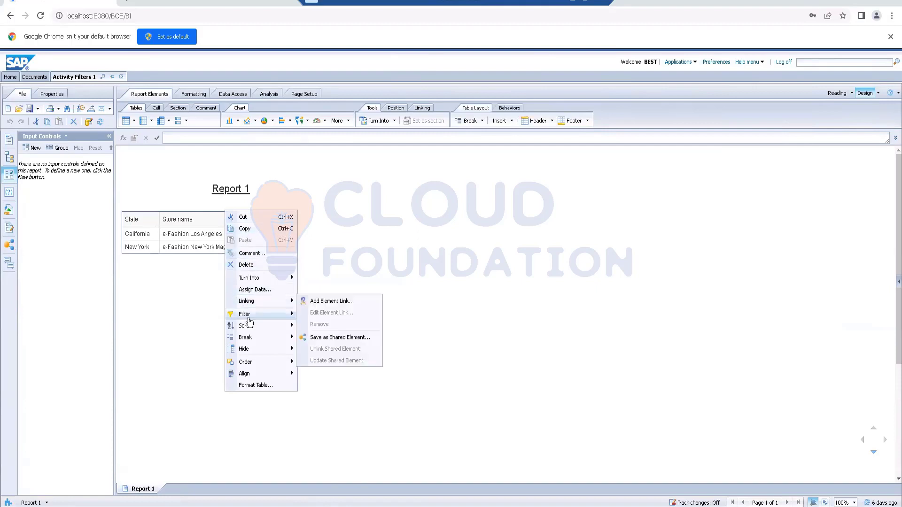
mouse_move(248, 366)
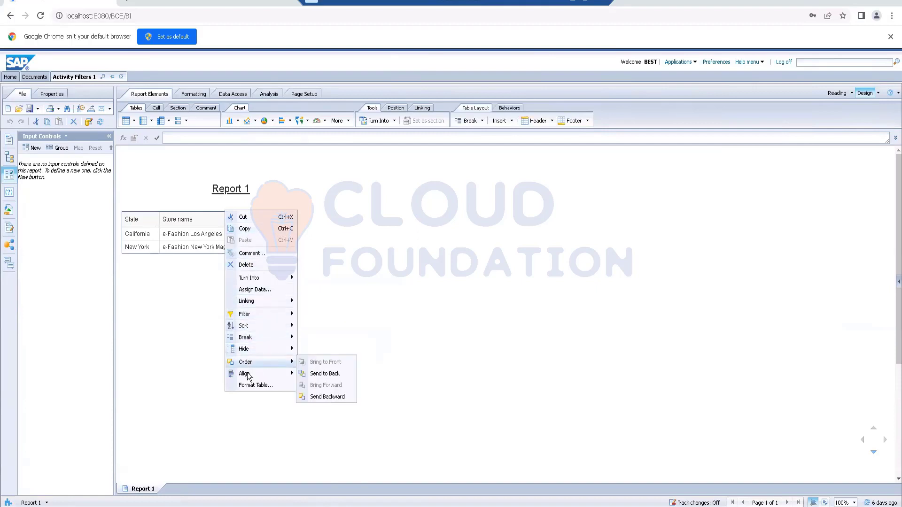
click(479, 261)
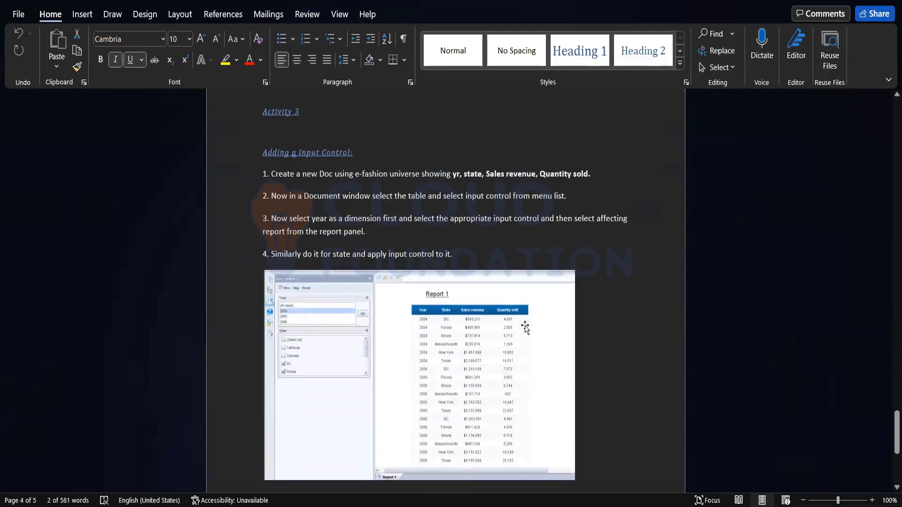
- Review the input control and web service activities in the Word document, then switch to the PowerPoint presentation and show the Module Objectives slide
scroll(525, 325, down, 6)
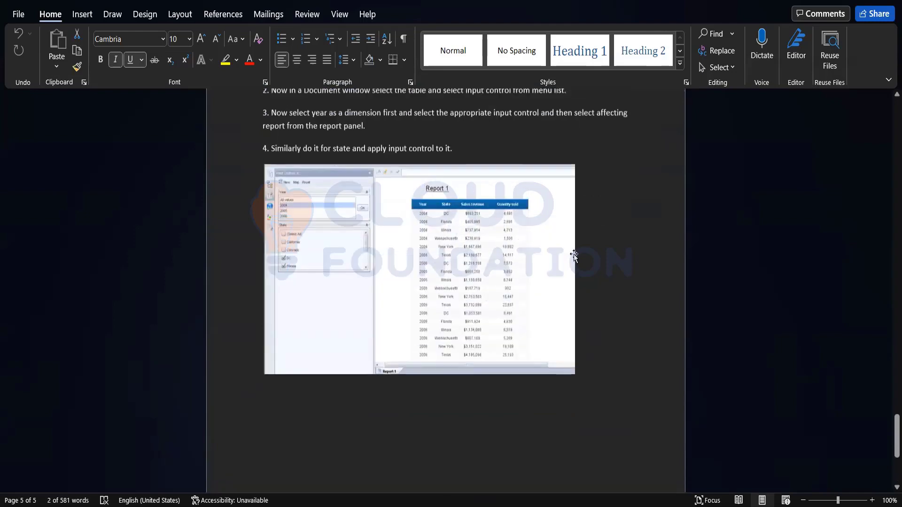
scroll(574, 254, up, 15)
scroll(563, 263, up, 3)
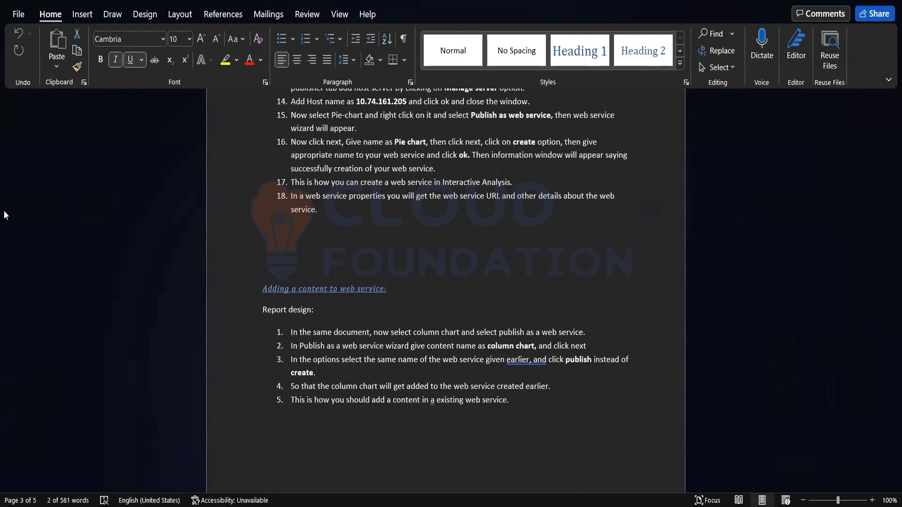
key(alt+Tab)
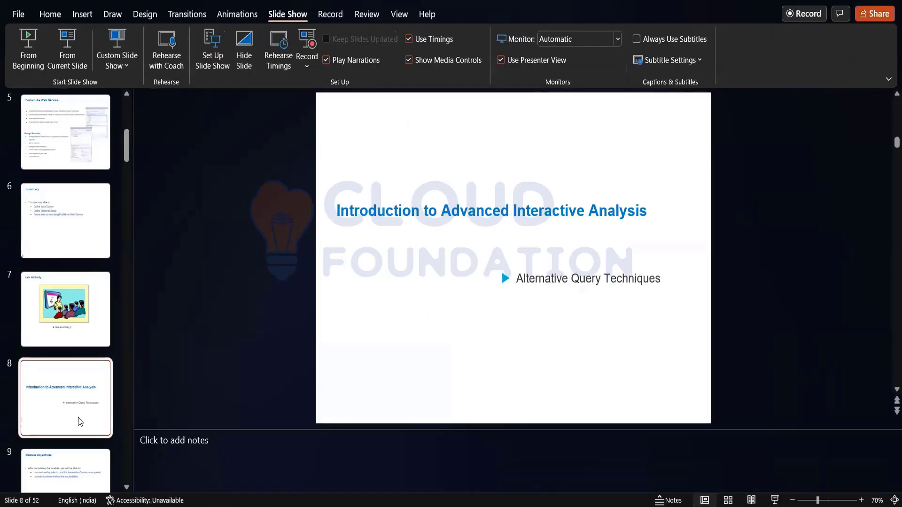
key(Page_Down)
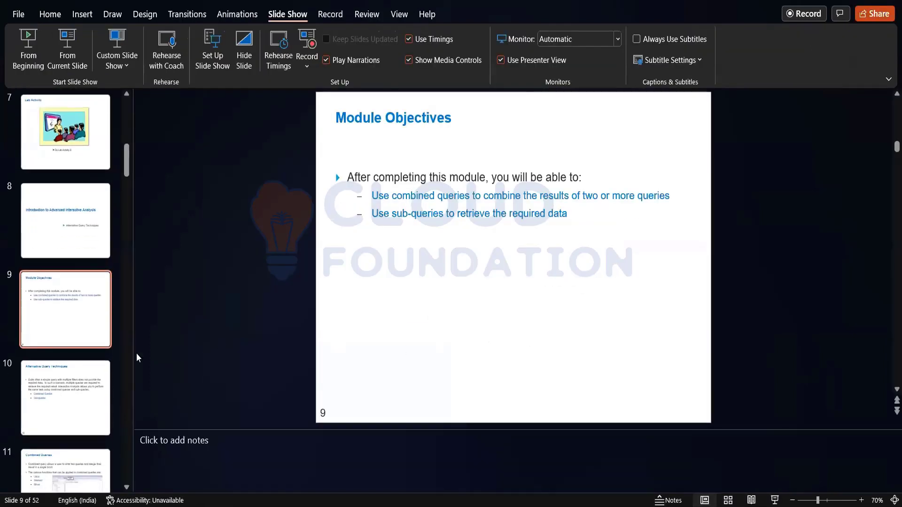
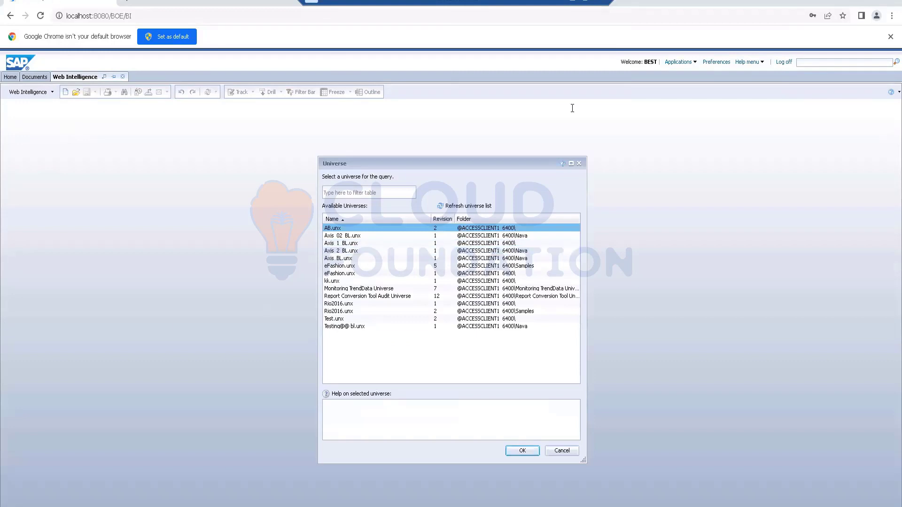
- Base the query on the eFashion.unx universe outside the Samples folder and add Year and Lines as result objects
double_click(346, 273)
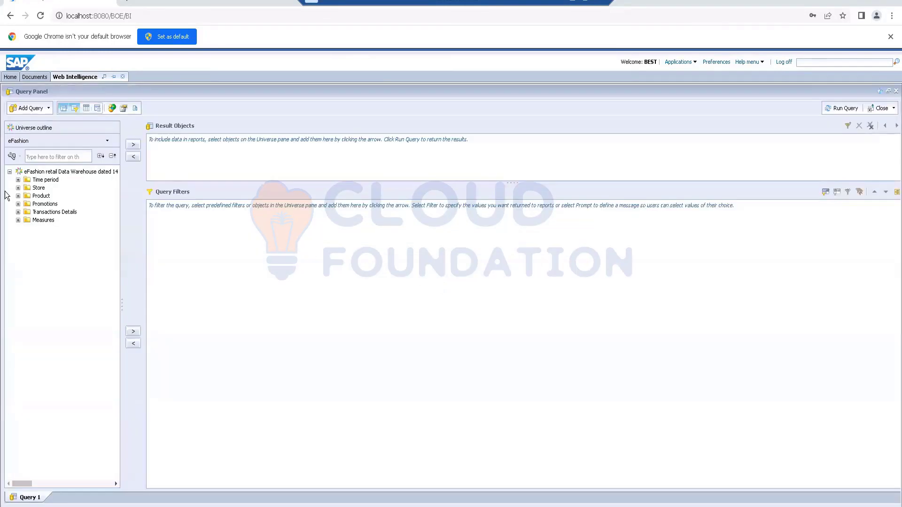
click(18, 180)
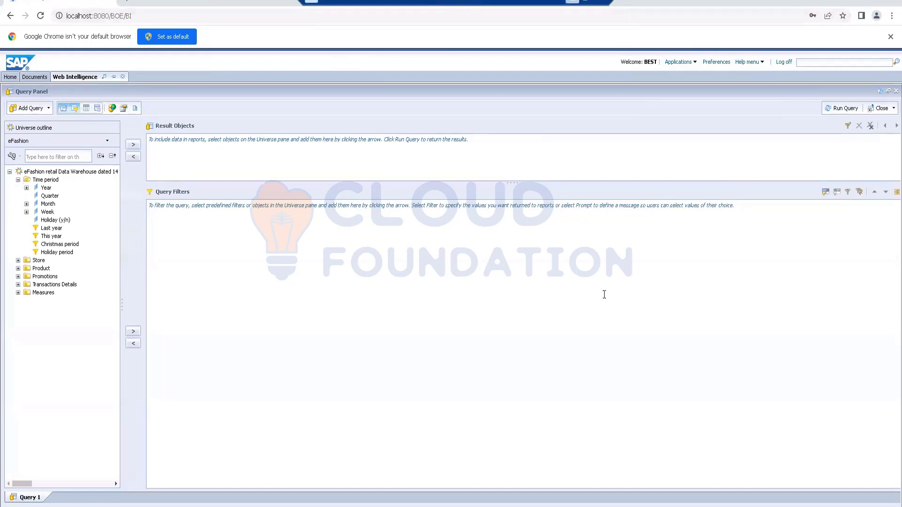
key(alt+Tab)
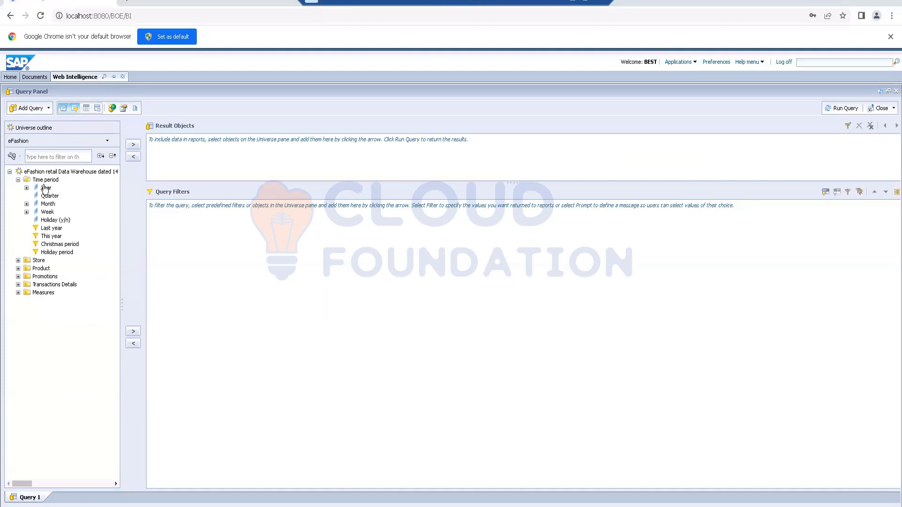
double_click(46, 187)
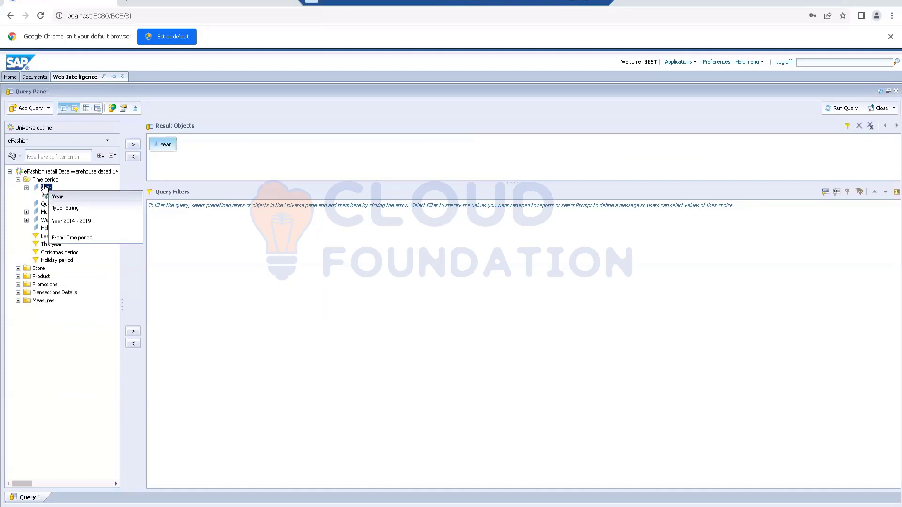
click(18, 276)
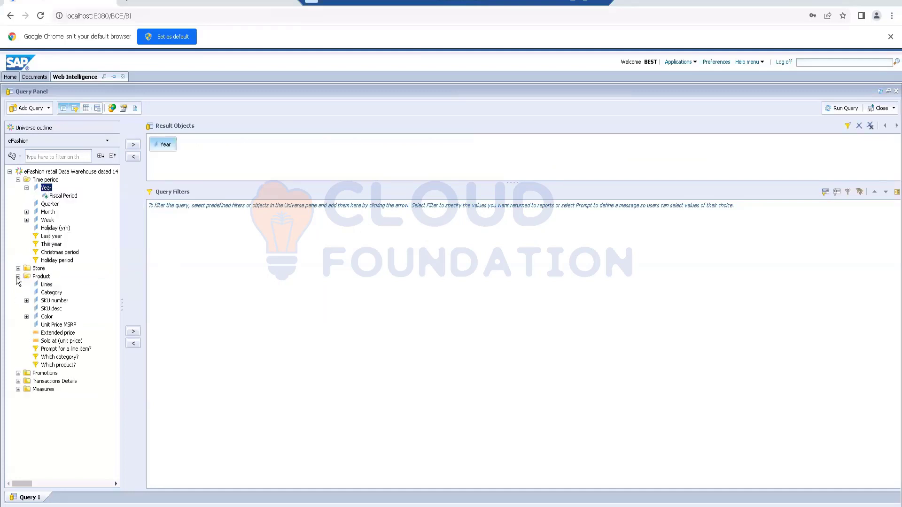
double_click(46, 284)
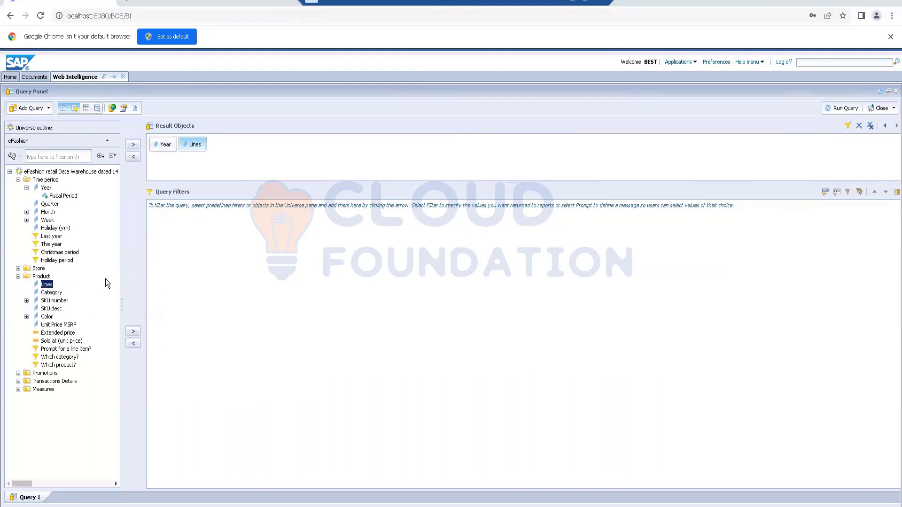
- Examine the contents of the Store, Promotions, Transactions Details and Measures folders in the universe outline
click(18, 269)
click(18, 268)
click(17, 373)
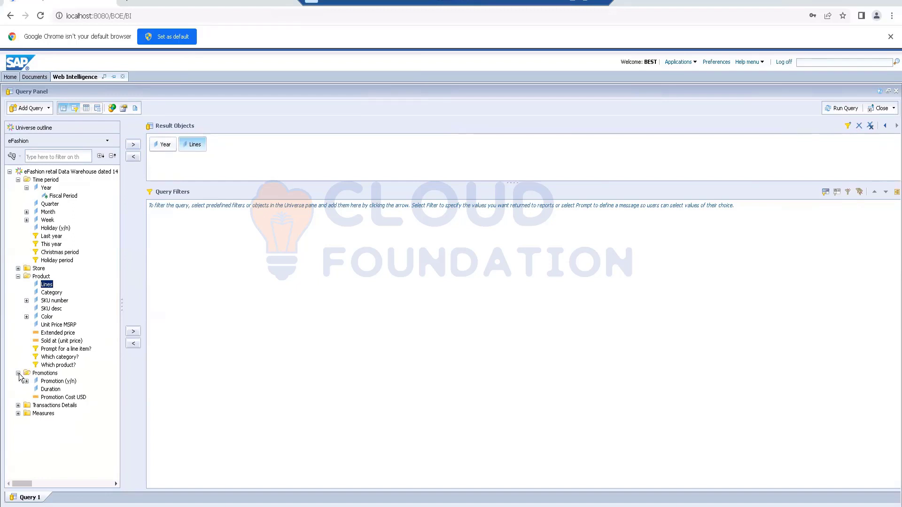
click(18, 373)
click(18, 380)
click(18, 381)
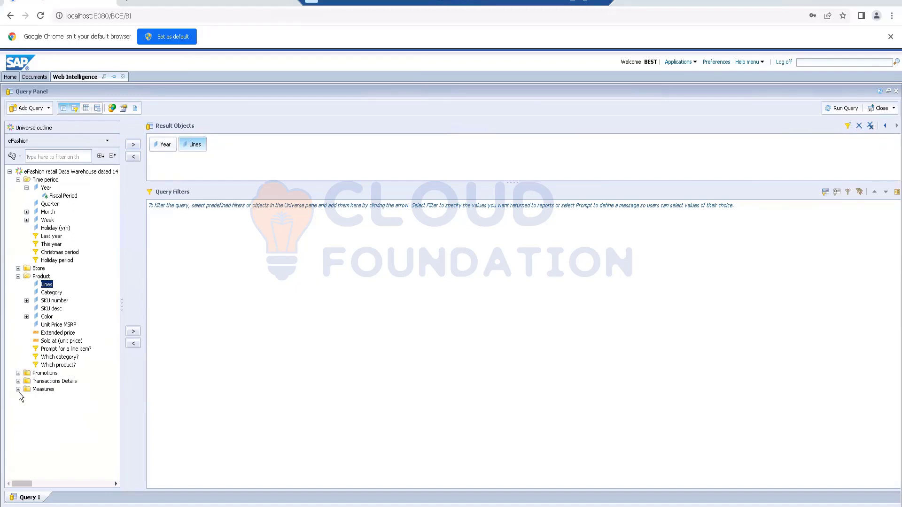
click(18, 389)
click(18, 390)
- Add a combined query with the union operator and compare the result objects of Combined query 1 and Combined query 2
click(113, 108)
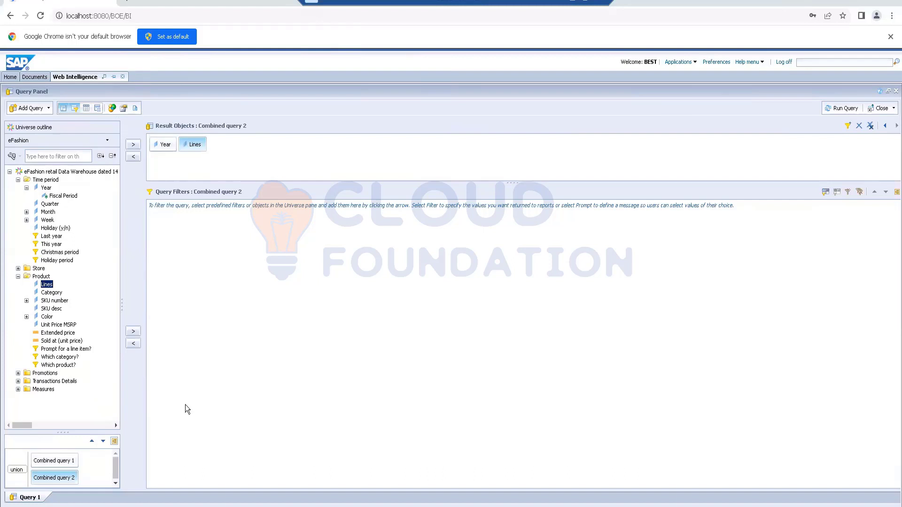
click(57, 466)
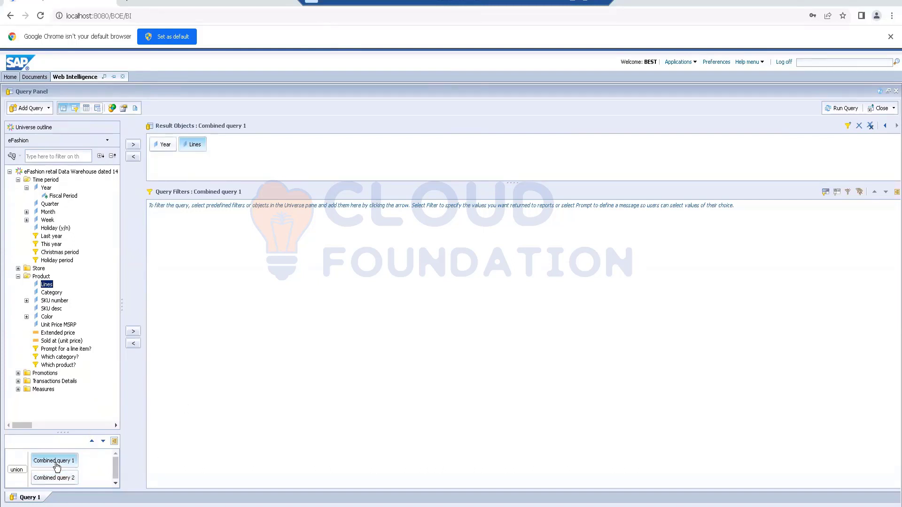
click(55, 478)
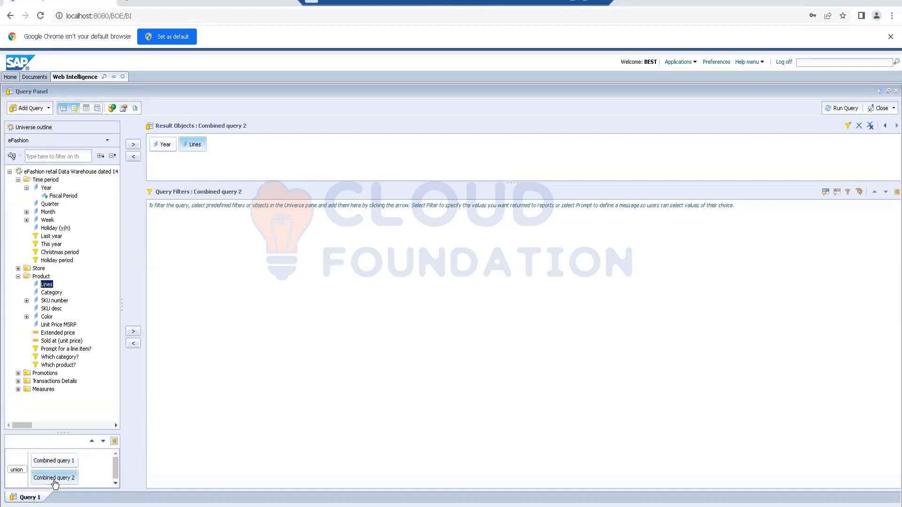
click(54, 463)
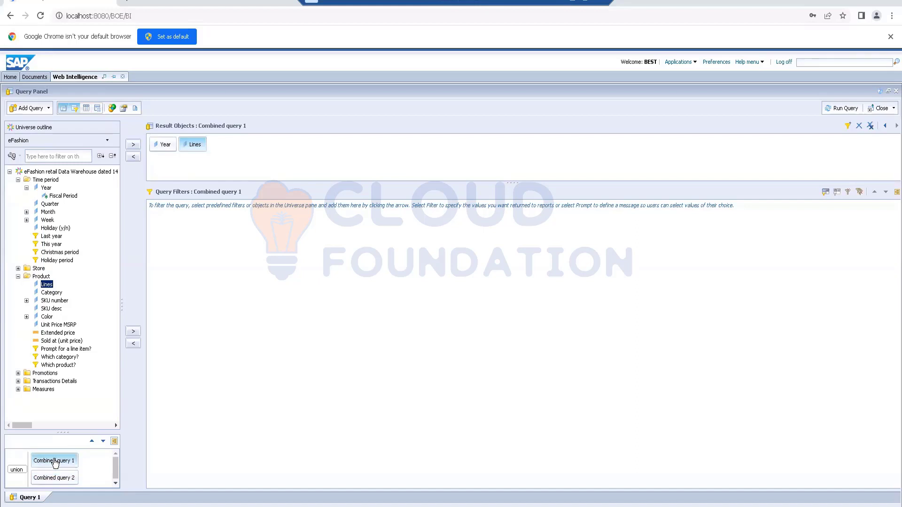
click(103, 442)
click(91, 442)
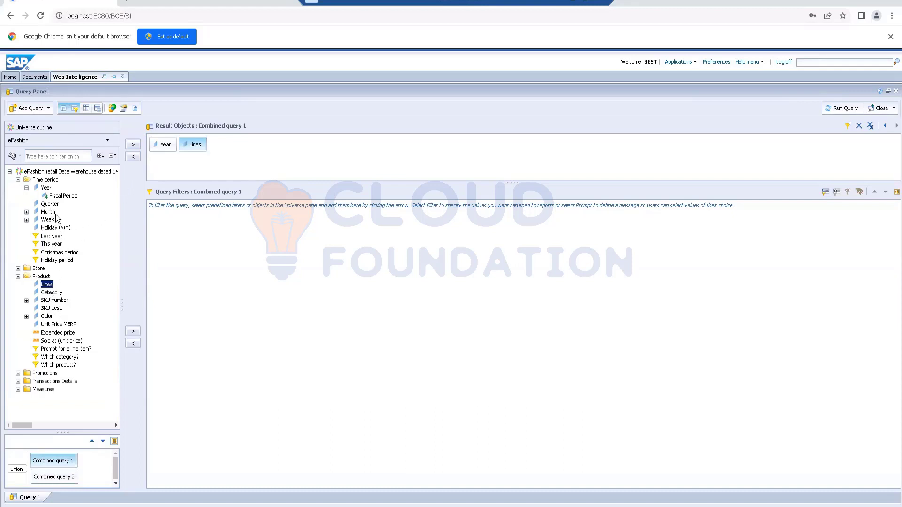
- Add a query filter to Combined query 1 with Year In List 2014
drag(46, 187, 190, 242)
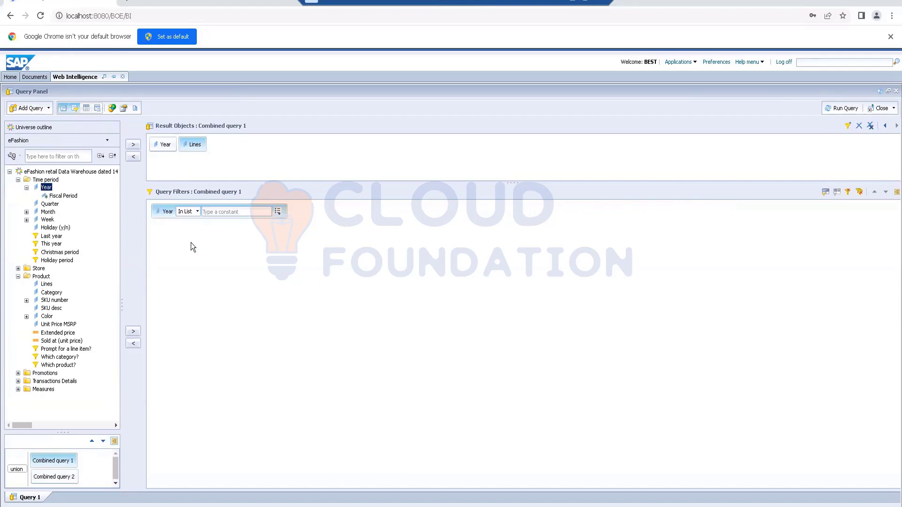
click(246, 210)
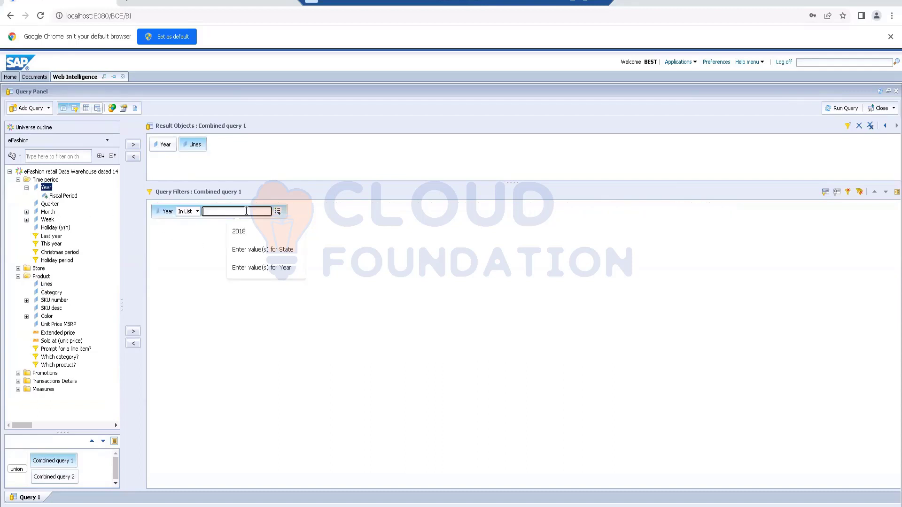
text(200)
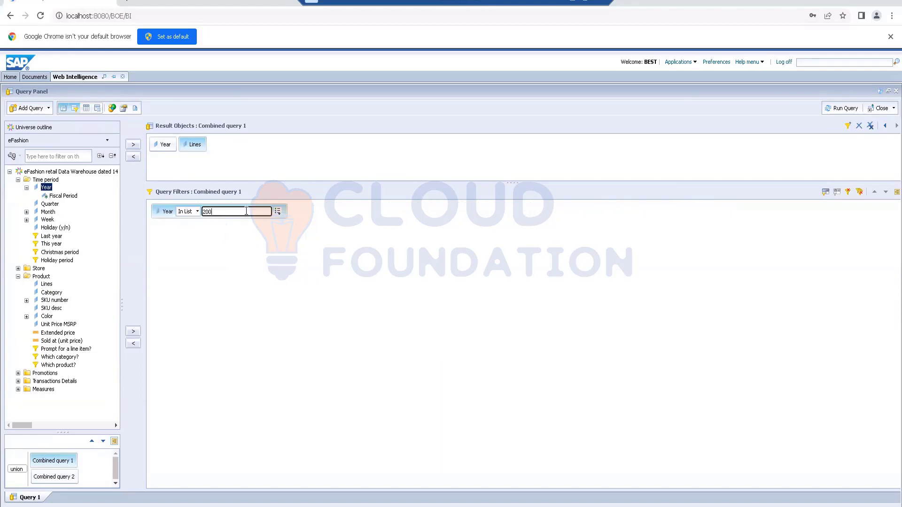
key(BackSpace)
key(BackSpace)
text(014)
click(166, 216)
- Add a query filter to Combined query 2 with Year In List 2015
click(55, 479)
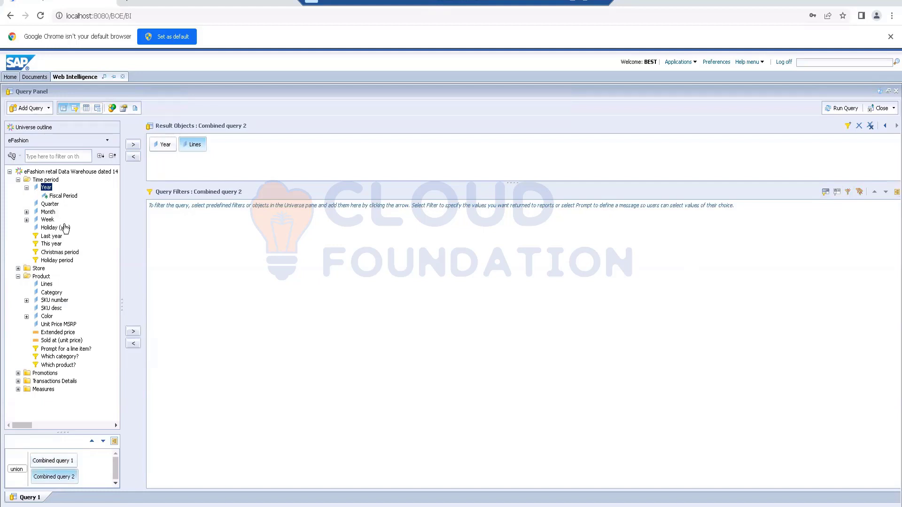
click(61, 463)
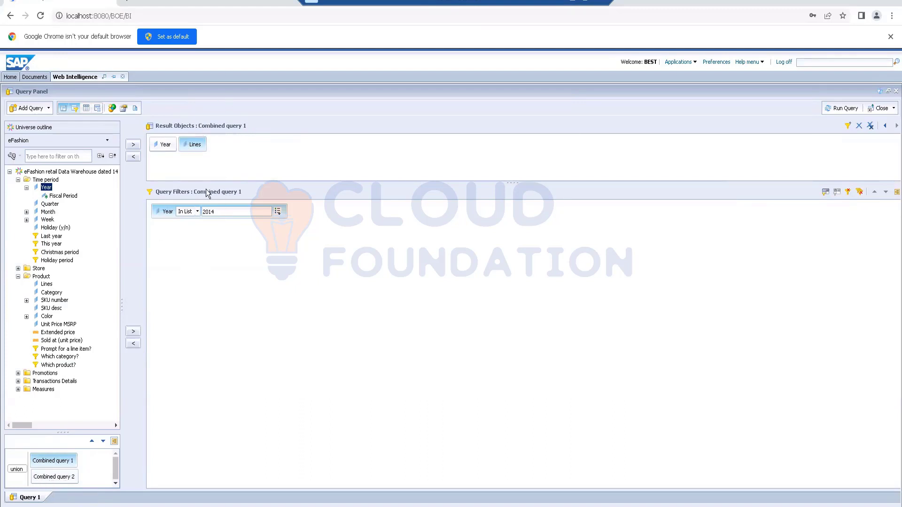
click(52, 477)
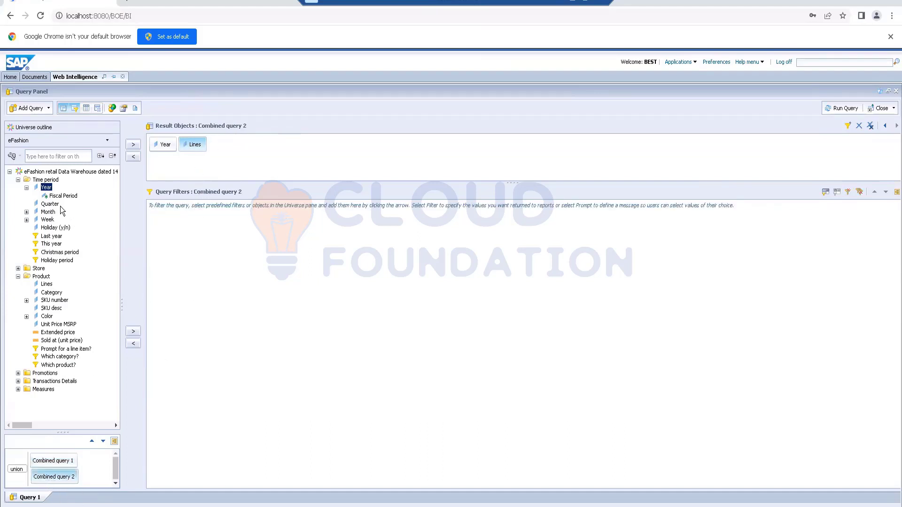
drag(46, 188, 211, 223)
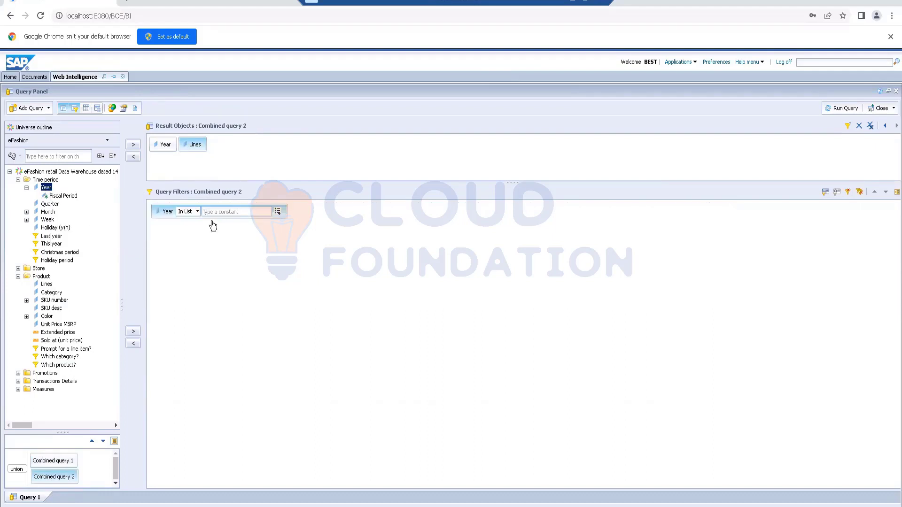
click(244, 212)
text(2015)
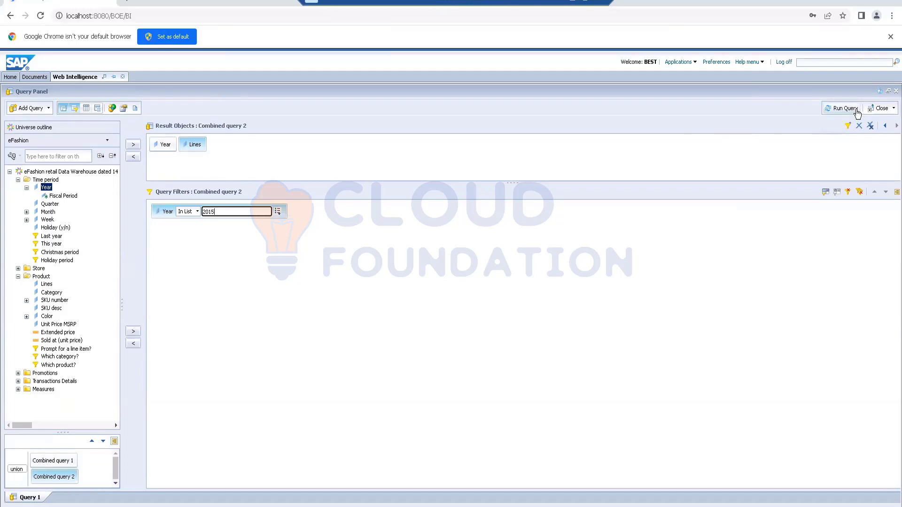
- Run the union query and review the Year and Lines rows in the report table
click(836, 110)
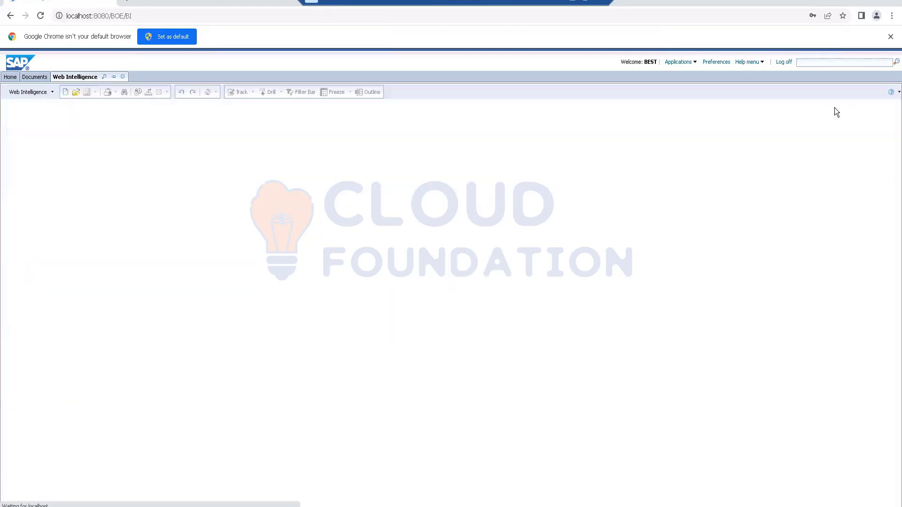
scroll(173, 365, down, 3)
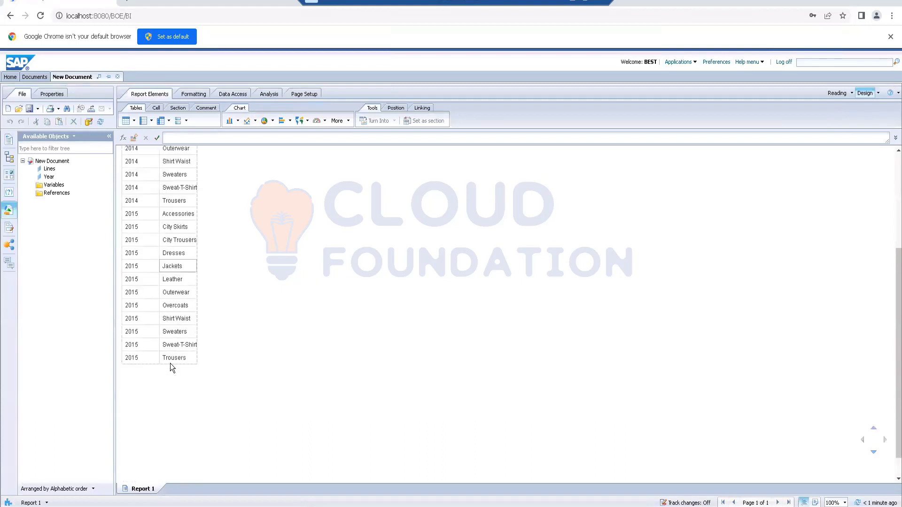
scroll(173, 365, up, 3)
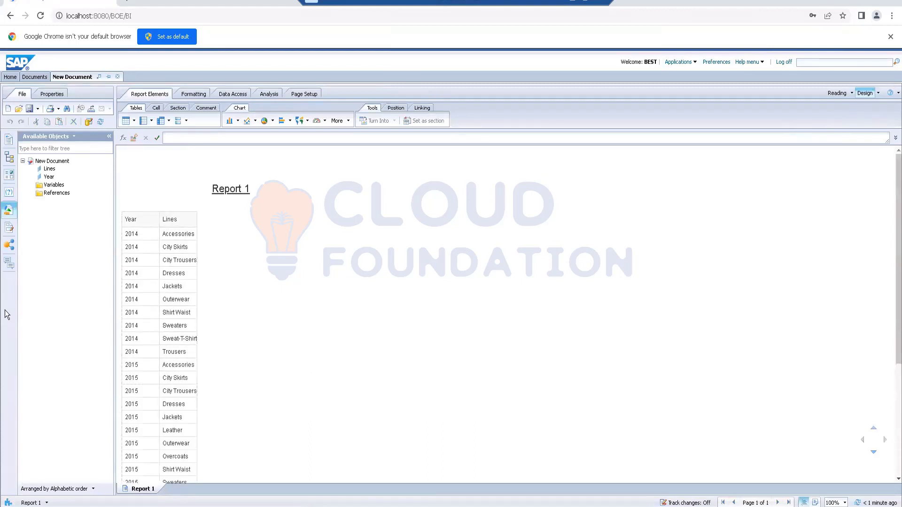
- Edit the query to combine with intersection, check both combined queries' year filters, and run it
click(158, 168)
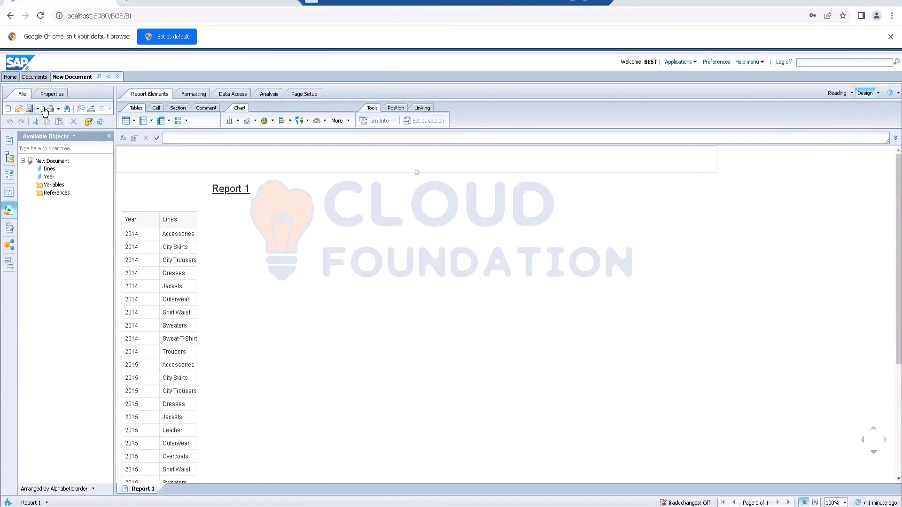
click(236, 95)
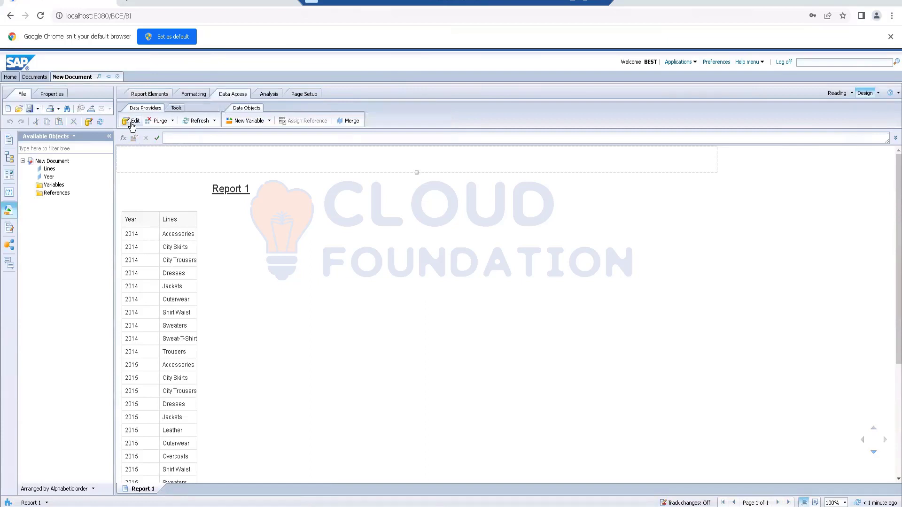
click(133, 121)
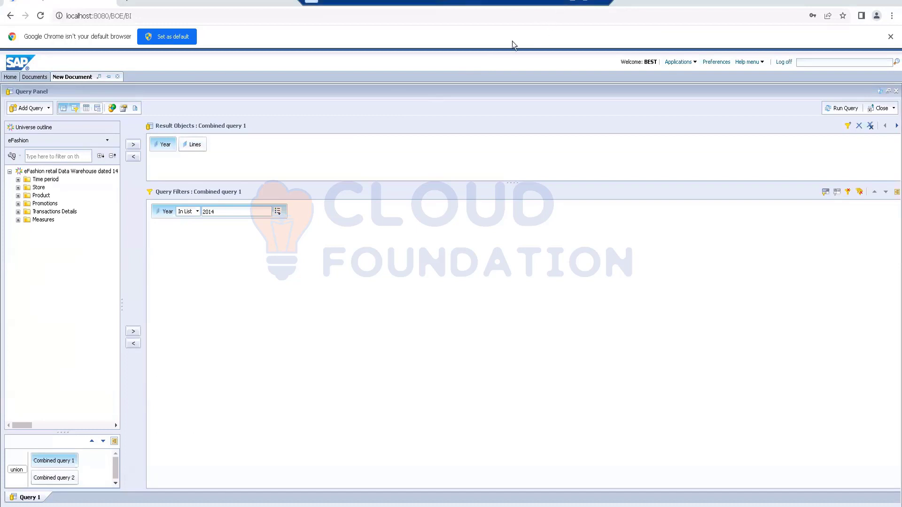
click(17, 471)
click(17, 471)
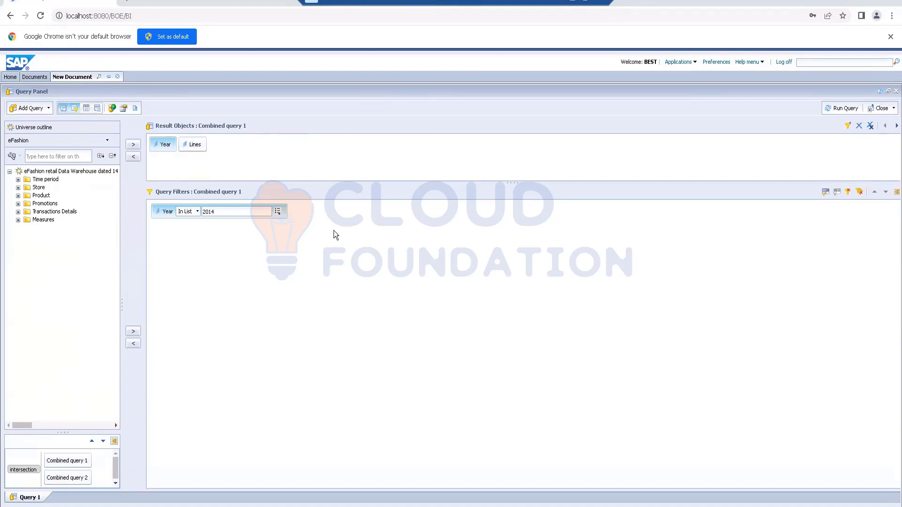
click(75, 463)
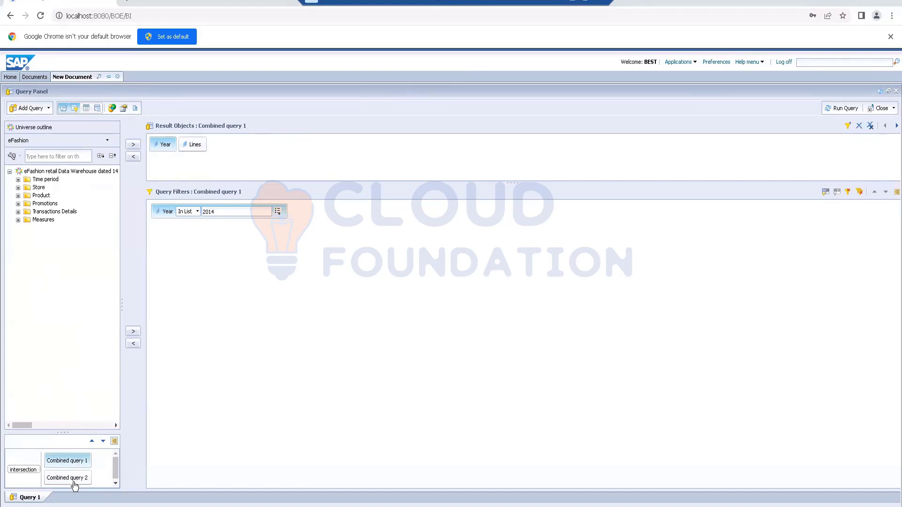
click(74, 479)
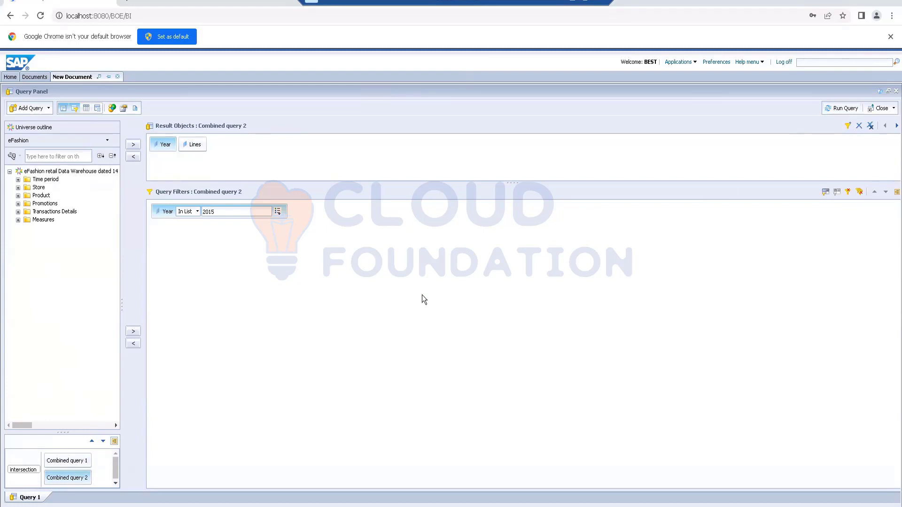
click(845, 109)
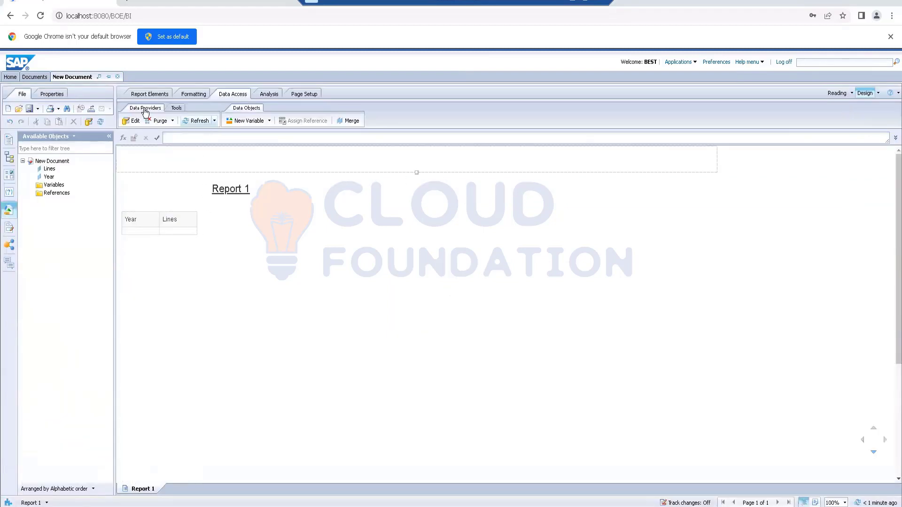
- Edit the query again to combine Combined query 1 and Combined query 2 with minus, and run it
click(132, 123)
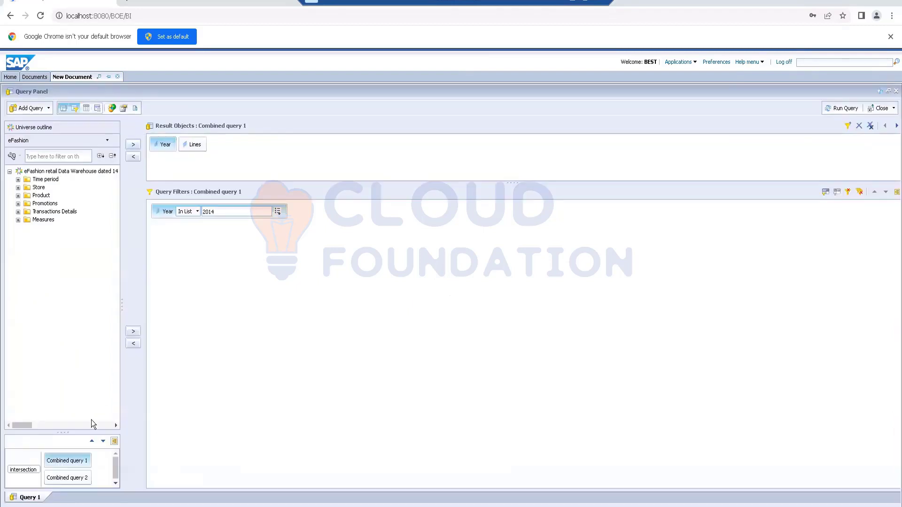
click(24, 474)
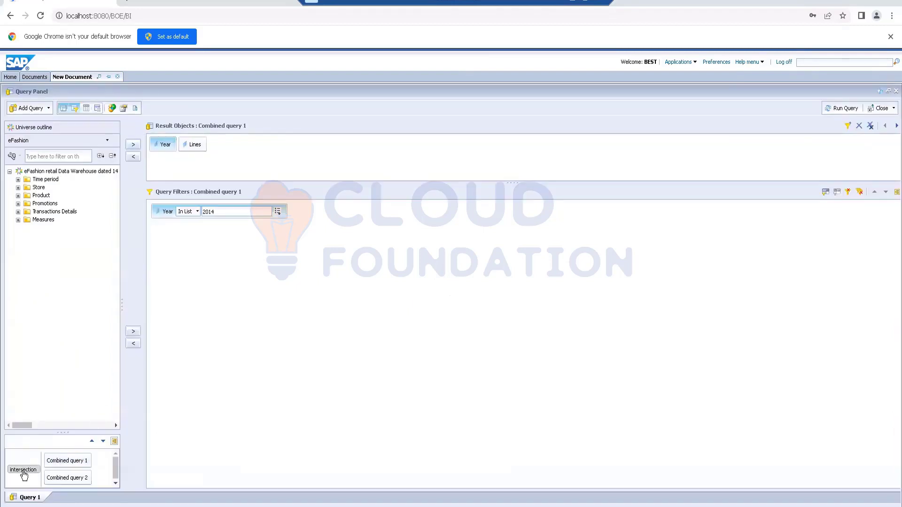
click(24, 474)
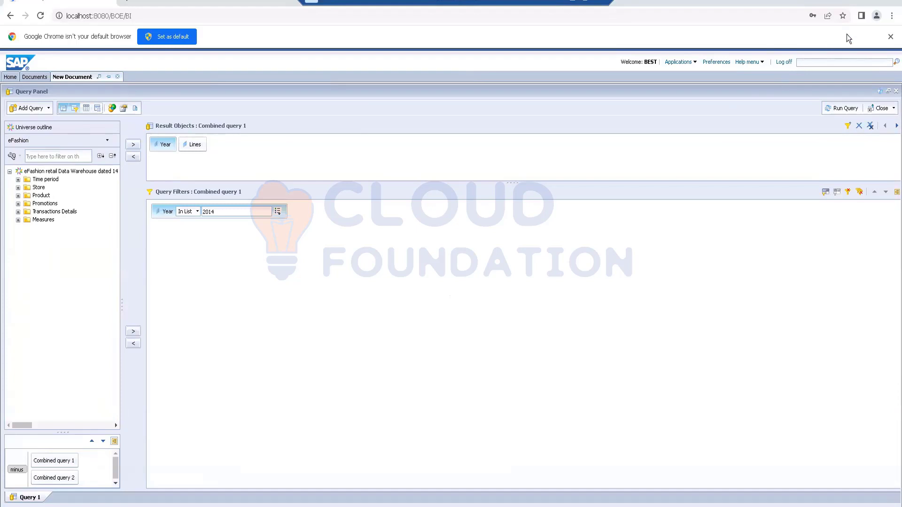
click(841, 108)
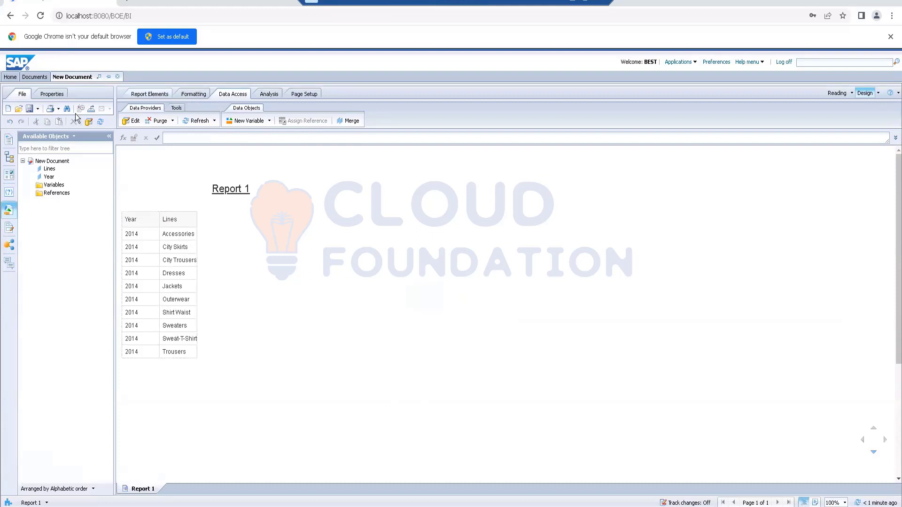
- Start saving the document as a new file and choose the trainer's named subfolder in Favorites Folder
click(38, 110)
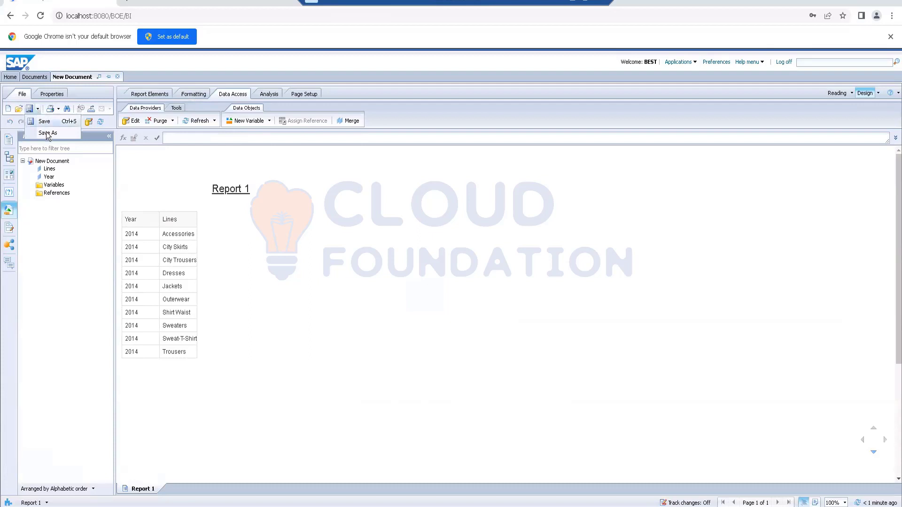
click(47, 133)
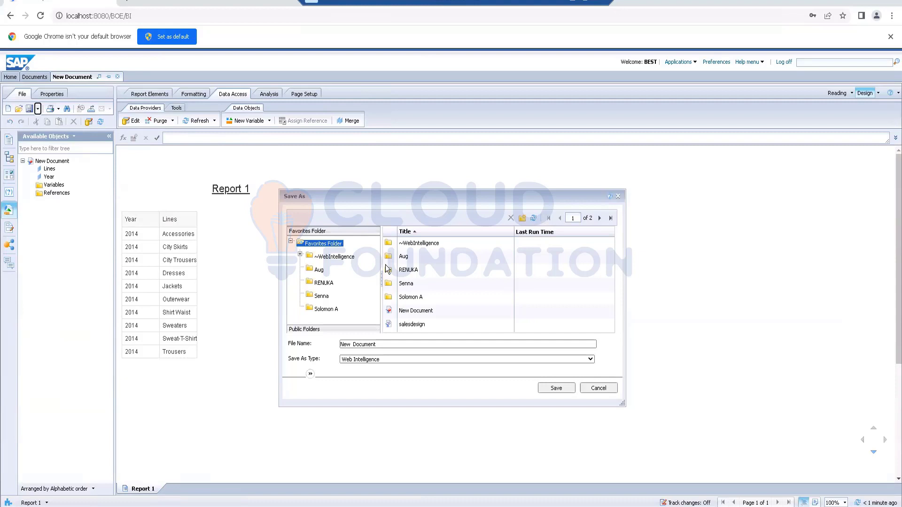
key(Return)
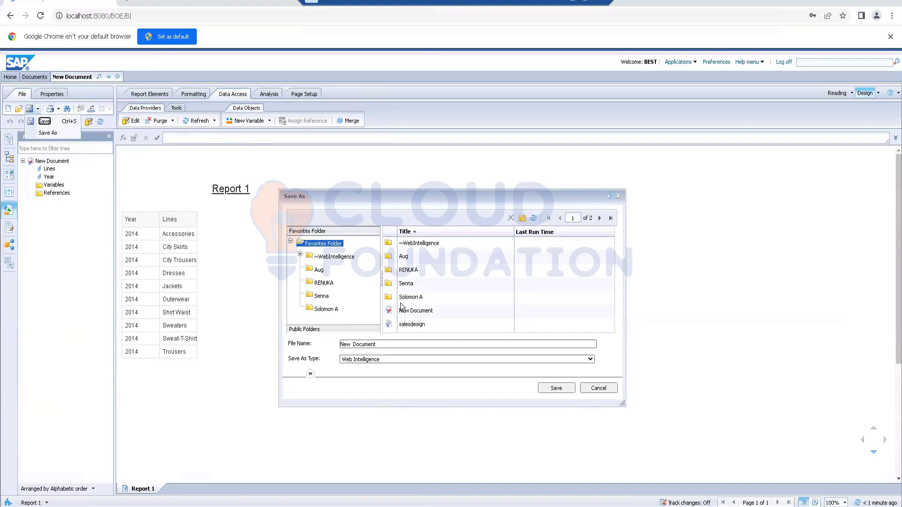
double_click(405, 269)
- Name the document Sub Queries - Activity and save it as a Web Intelligence file
drag(386, 347, 266, 348)
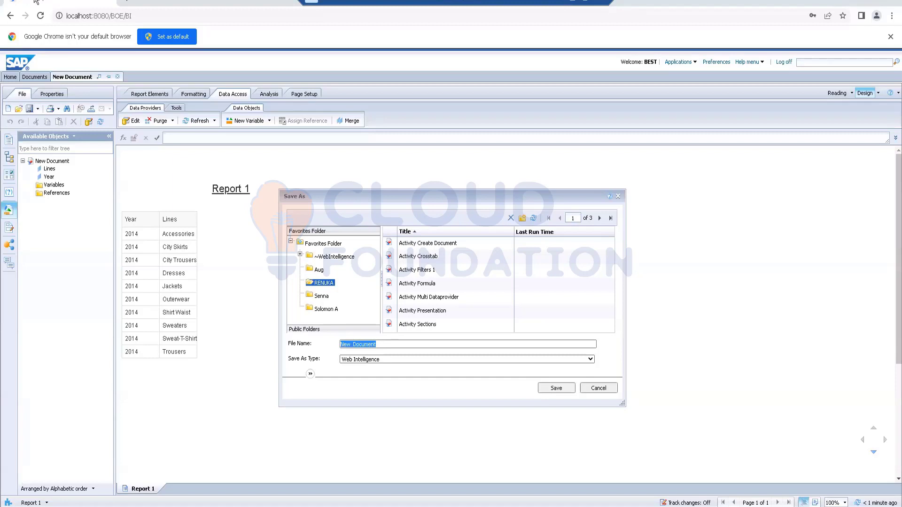
key(End)
key(BackSpace)
key(BackSpace)
key(BackSpace)
key(BackSpace)
key(BackSpace)
key(BackSpace)
key(BackSpace)
key(BackSpace)
key(BackSpace)
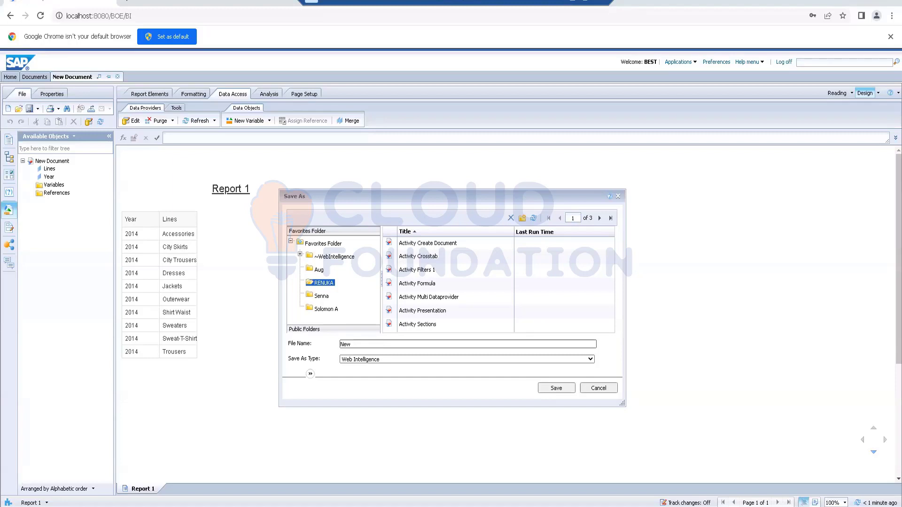
key(BackSpace)
key(BackSpace)
key(BackSpace)
text(S)
text(ub Queries)
text( - Re)
key(BackSpace)
key(BackSpace)
text(Activity)
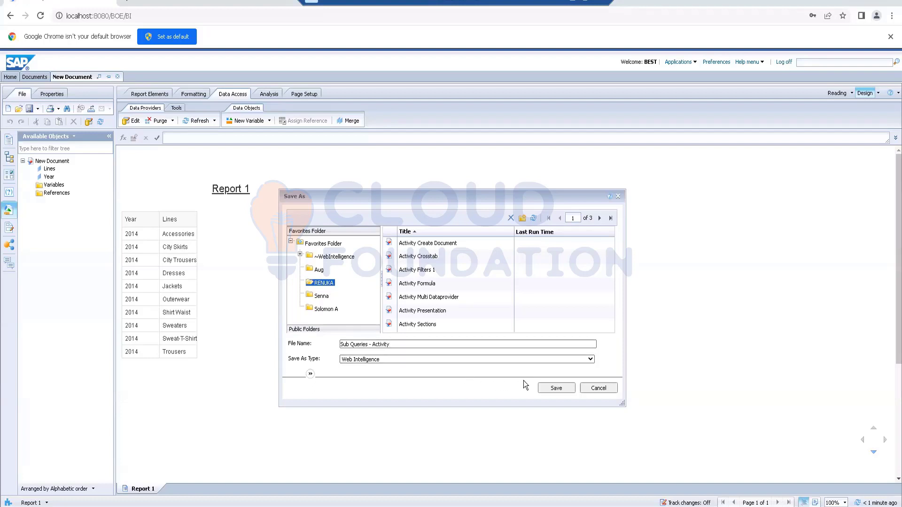
click(554, 386)
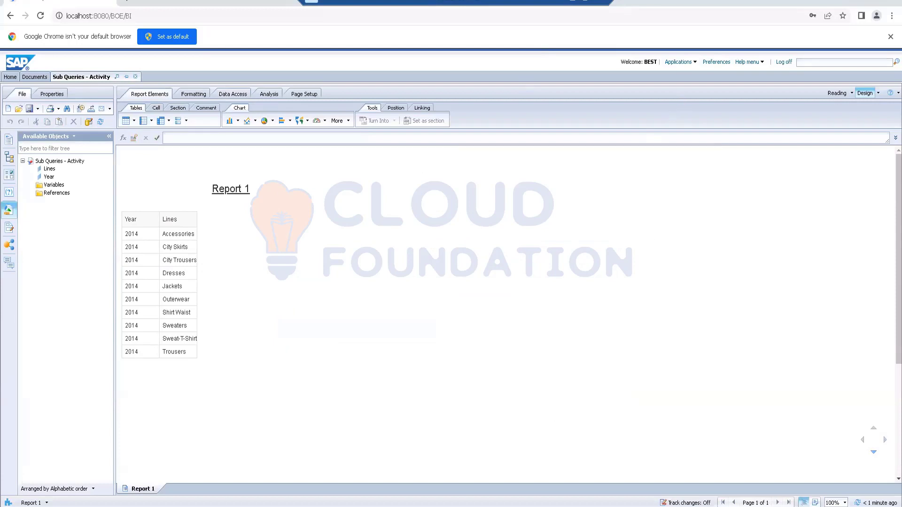
- Switch to PowerPoint to read the Lab activity 7 tasks, and return to the Web Intelligence report
click(236, 506)
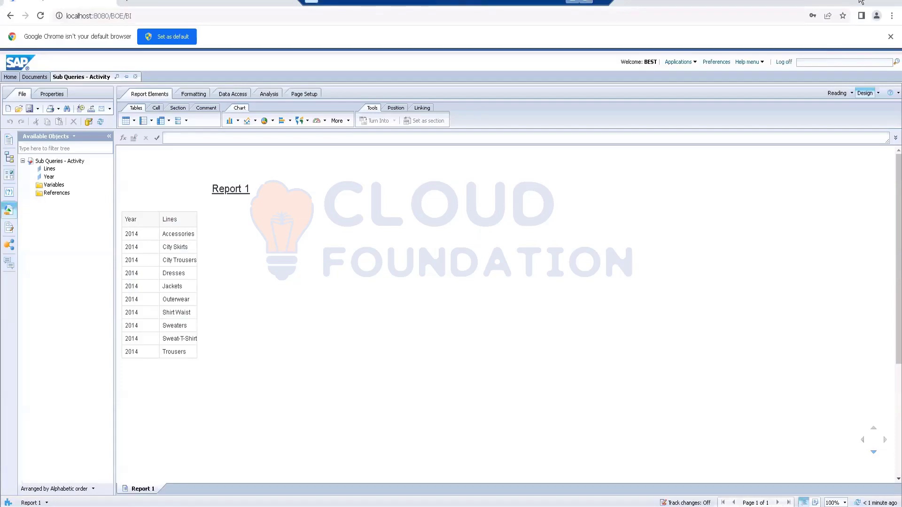
key(alt+Tab)
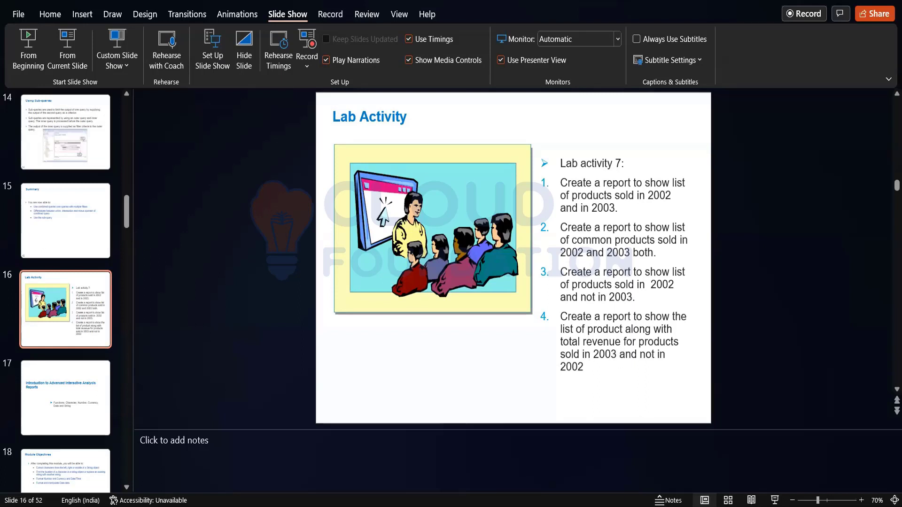
key(alt+Tab)
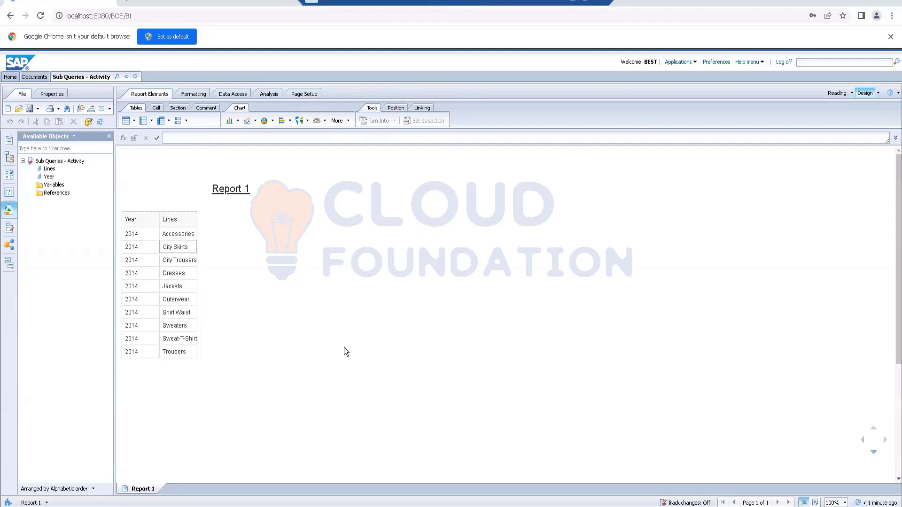
- Edit the report's query and set the Year In List filter of Combined query 1 to 2015
click(235, 95)
click(135, 122)
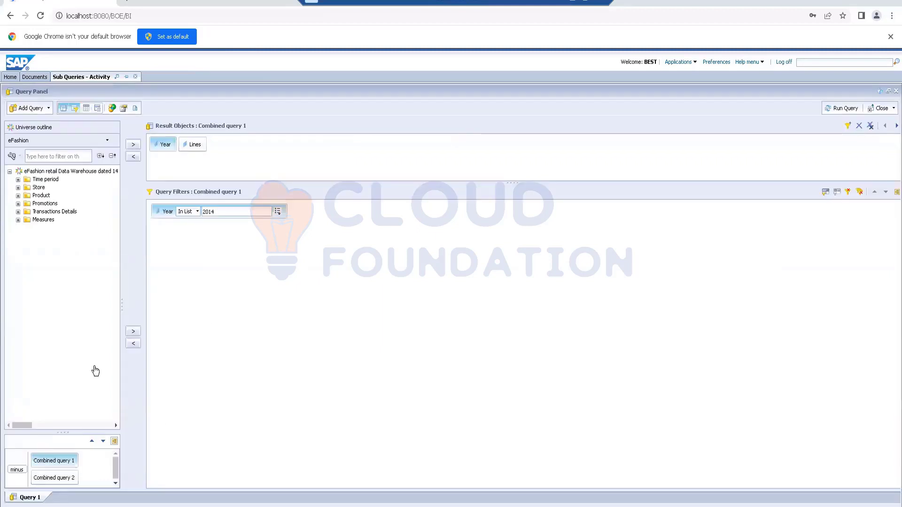
double_click(223, 212)
click(222, 212)
key(BackSpace)
text(5)
- Change the Year In List filter value of Combined query 2 and run the minus query
click(57, 479)
click(225, 211)
click(225, 211)
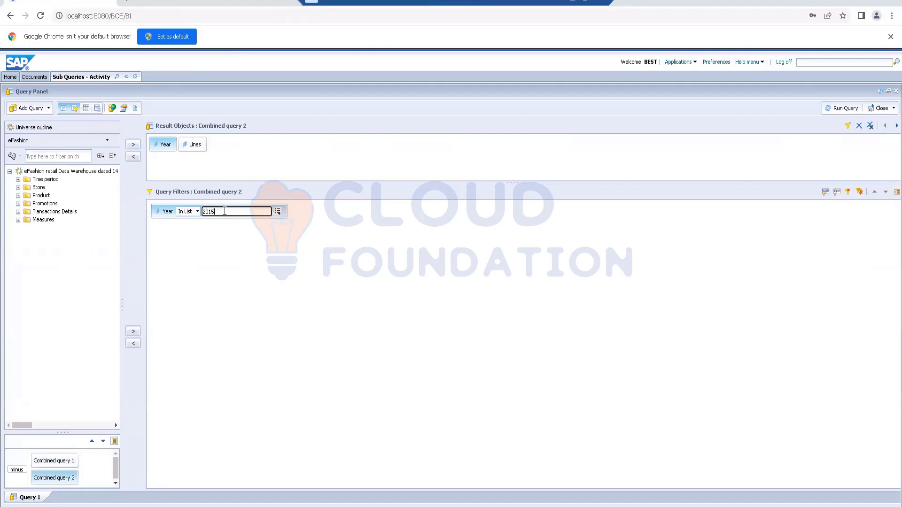
key(BackSpace)
click(829, 114)
click(837, 108)
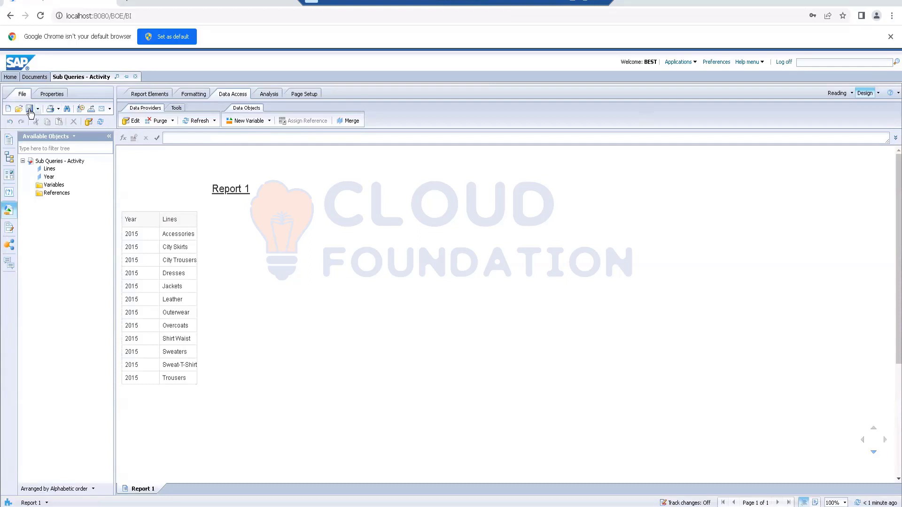
- Close the Sub Queries - Activity document
click(136, 77)
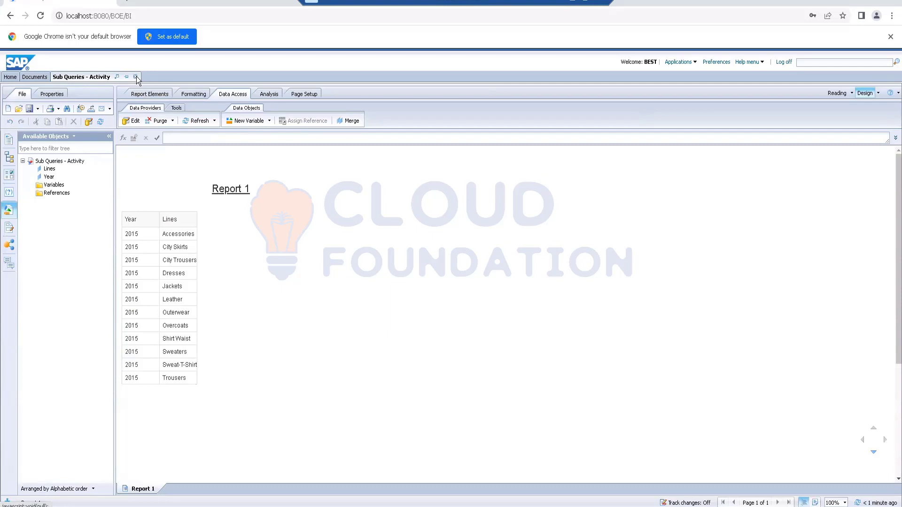
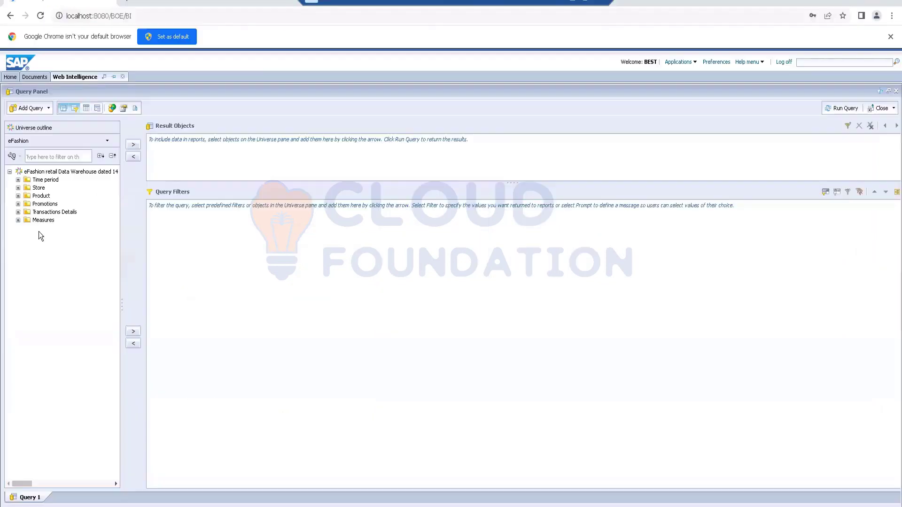
- Add Year, State, Lines and Sales revenue from the eFashion universe as the query's result objects
click(18, 180)
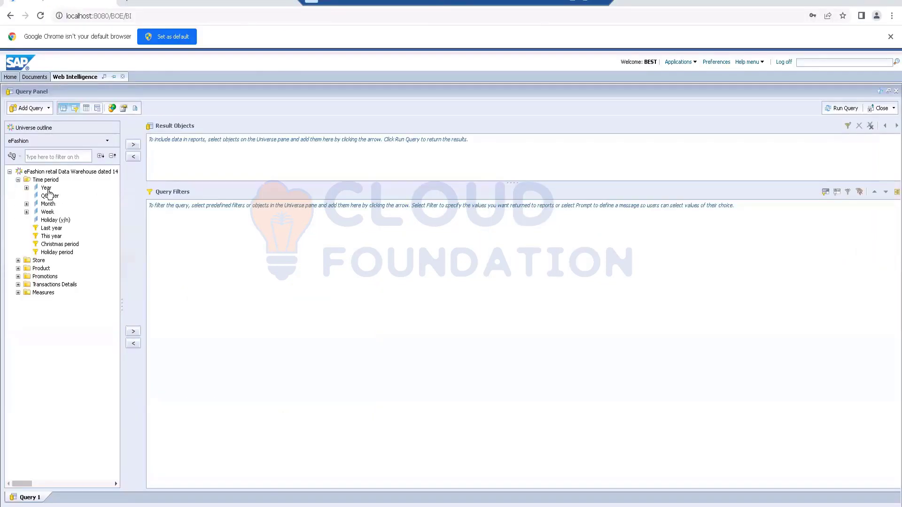
click(48, 189)
double_click(49, 188)
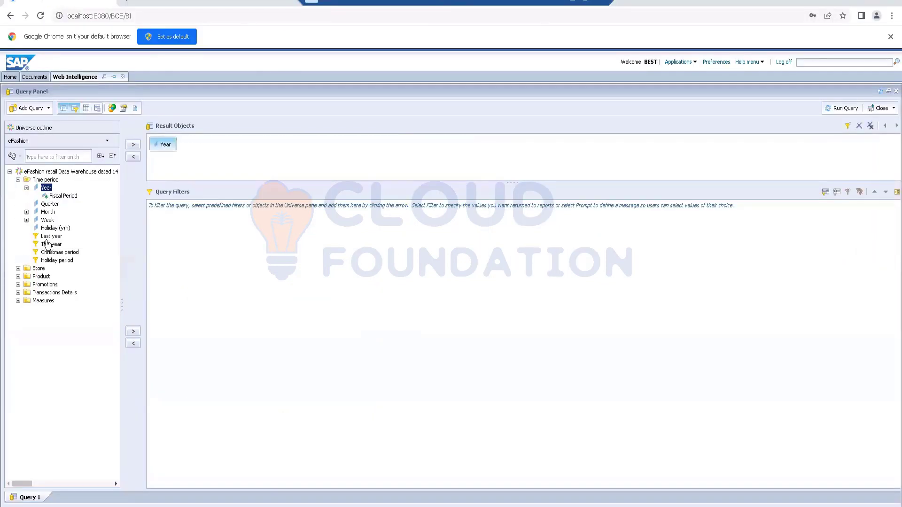
click(18, 268)
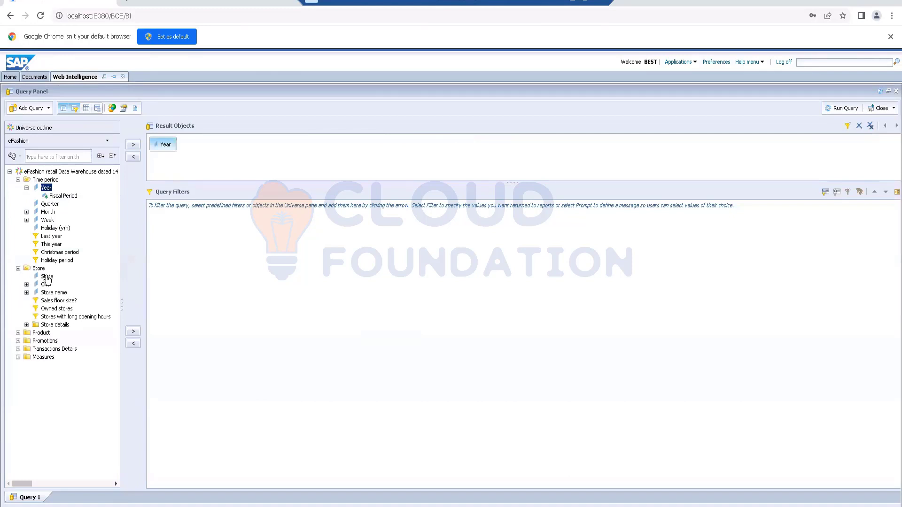
double_click(47, 277)
click(18, 333)
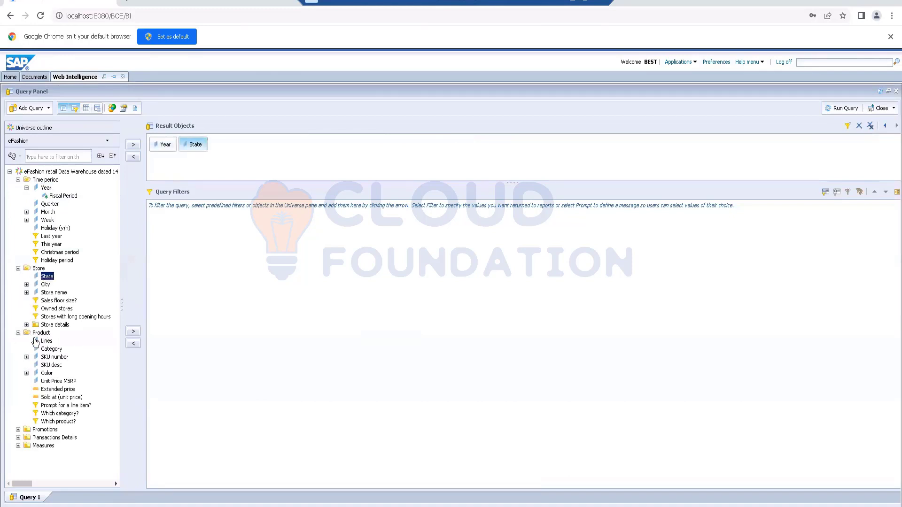
double_click(47, 341)
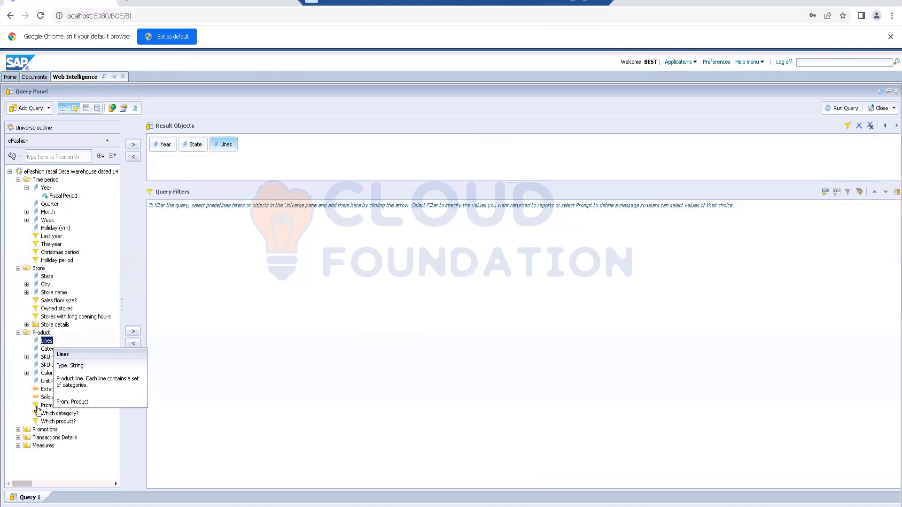
click(19, 445)
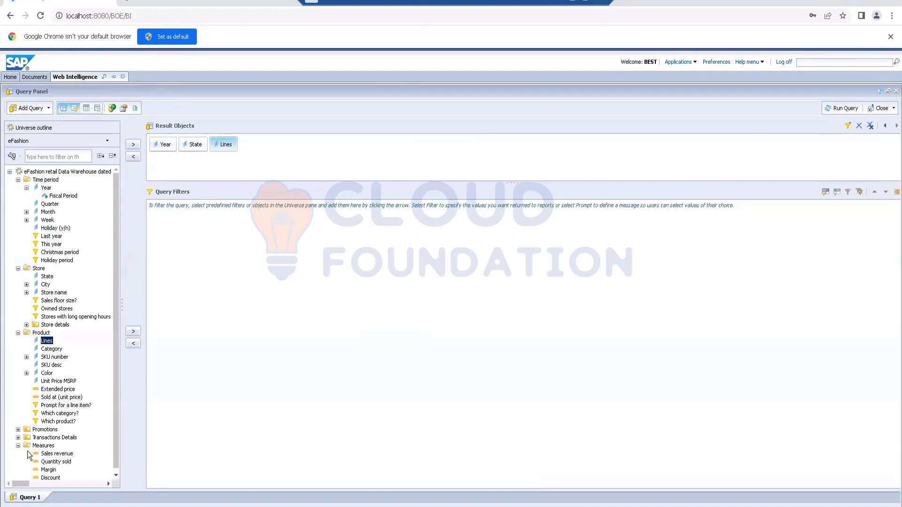
double_click(47, 454)
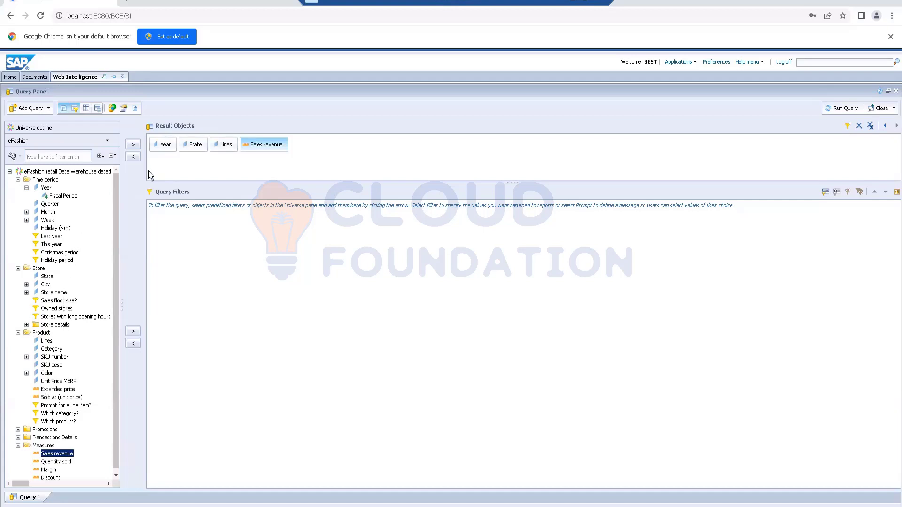
- Add a query filter on Year with the In List values 2015 and 2016, and run the query
drag(163, 150, 198, 248)
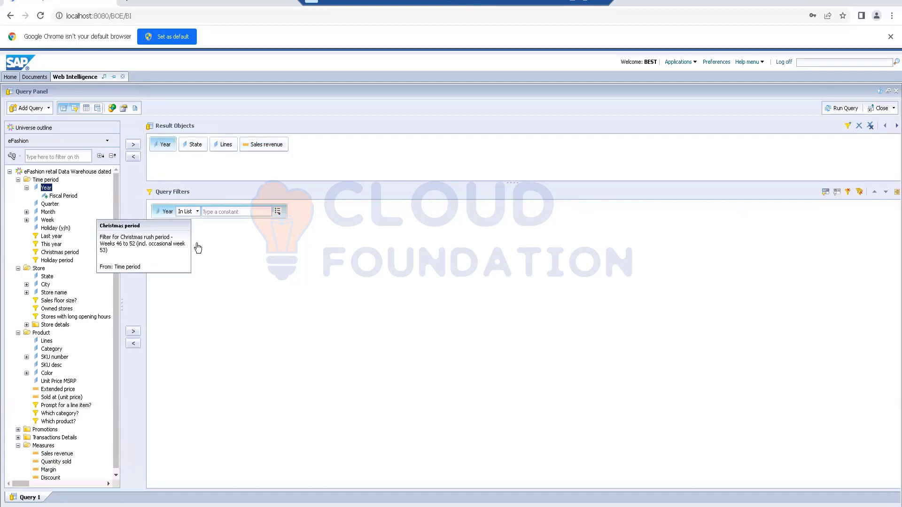
click(278, 211)
click(304, 235)
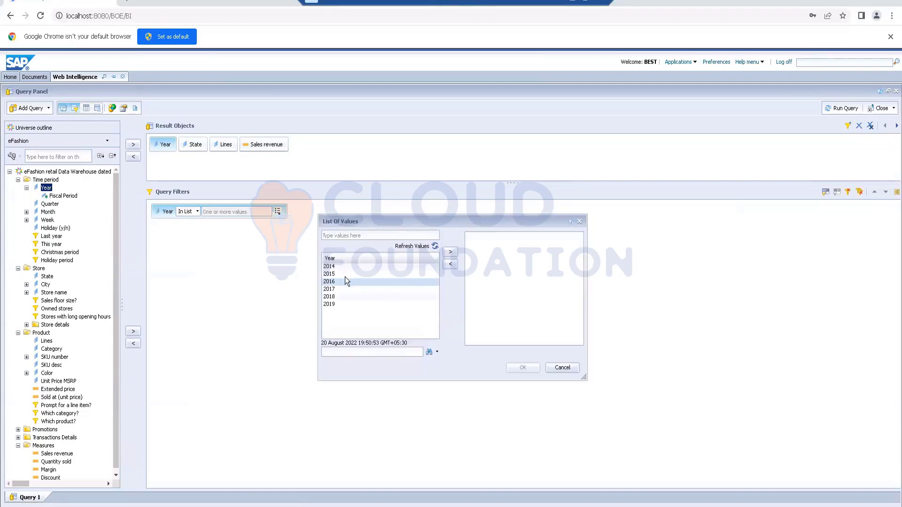
click(344, 276)
shift+click(343, 280)
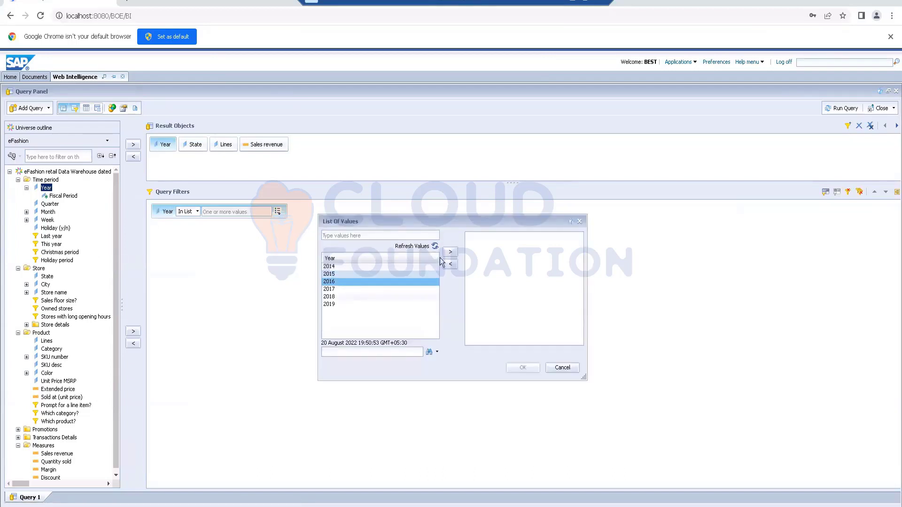
click(450, 252)
click(519, 368)
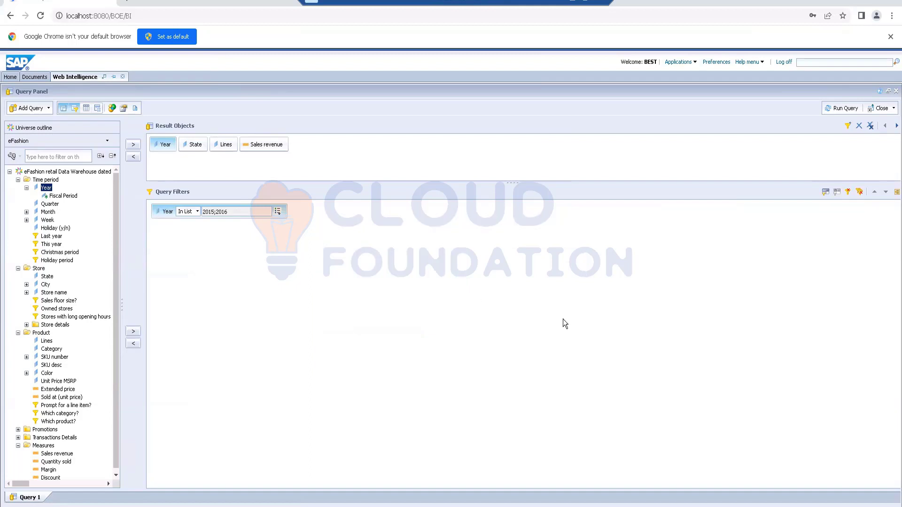
click(834, 113)
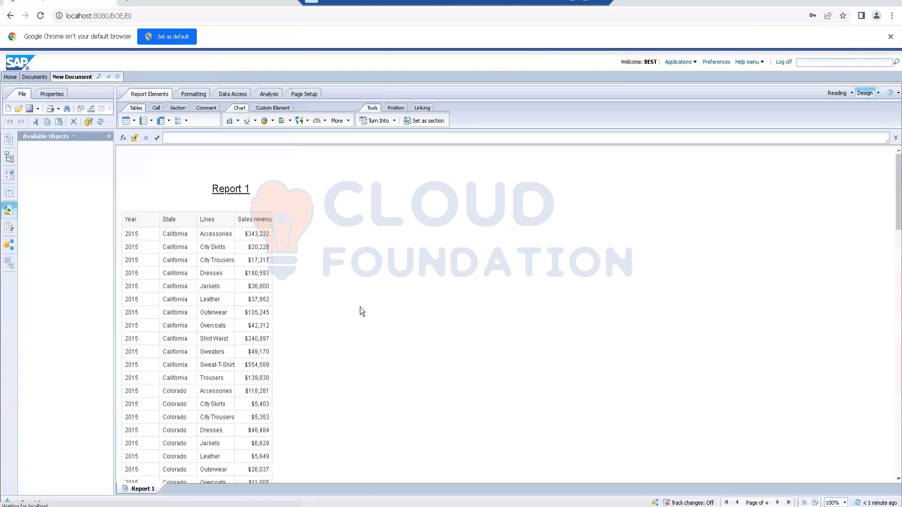
- Delete the Year column from the Report 1 table
scroll(161, 343, down, 3)
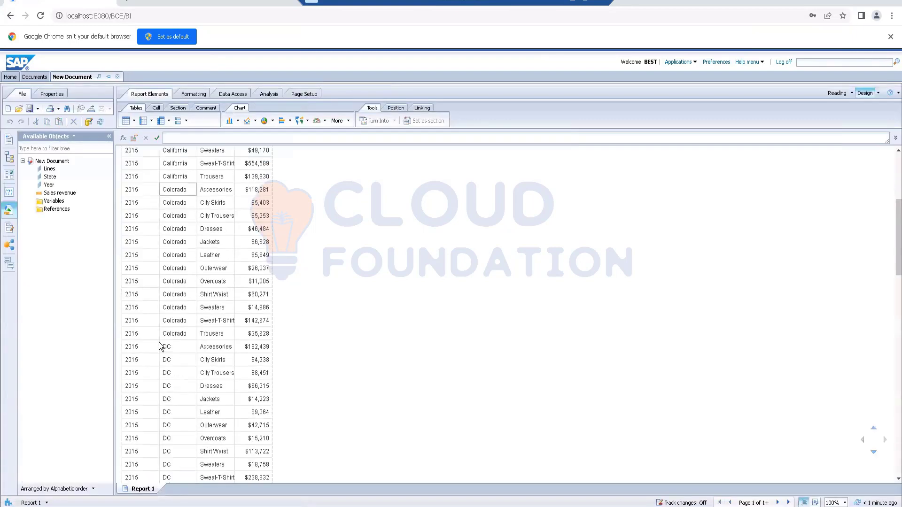
scroll(161, 345, up, 3)
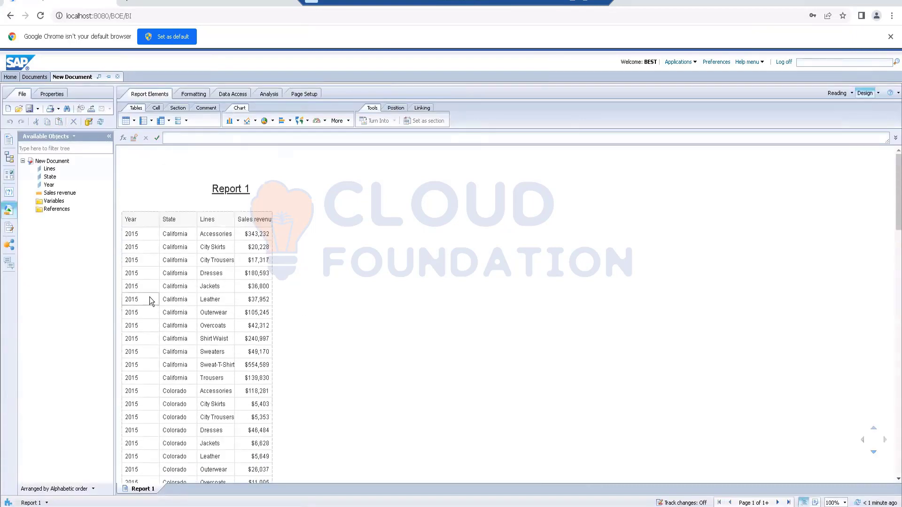
click(145, 299)
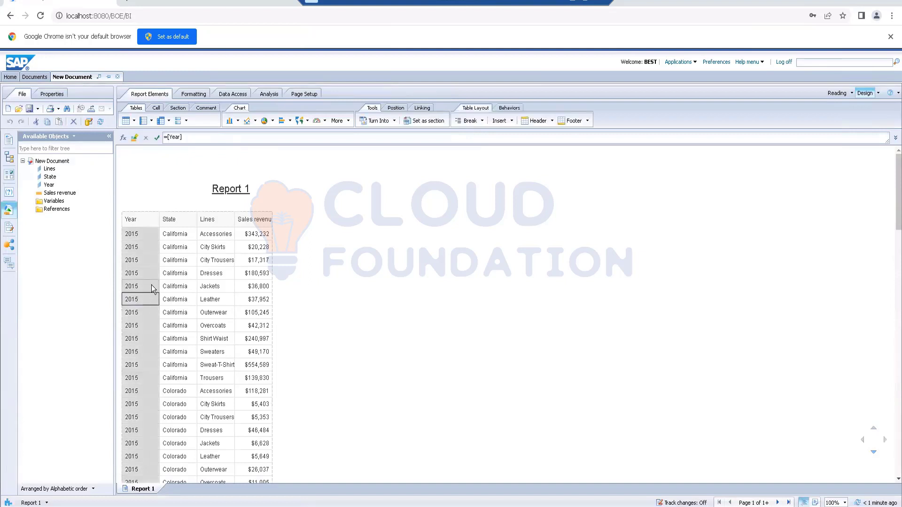
key(Delete)
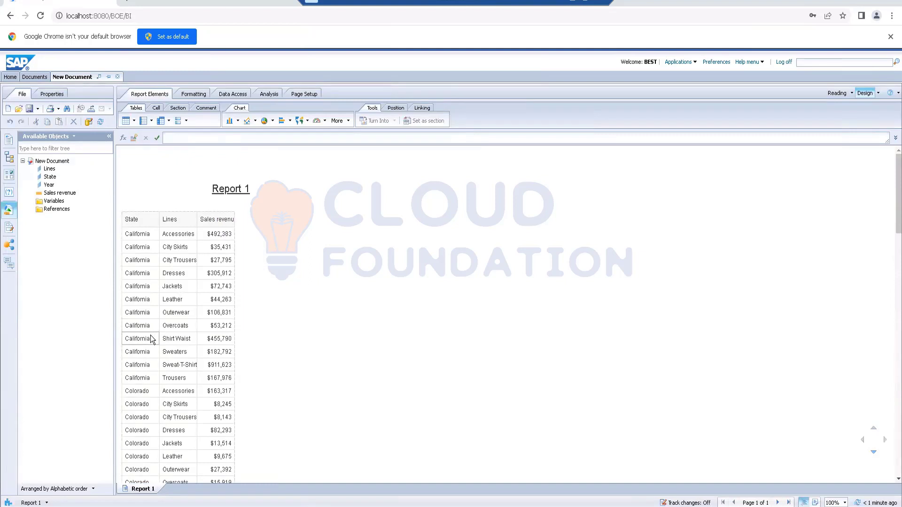
- Examine the State and Lines columns of the report table to review the product lines listed for each state
click(180, 236)
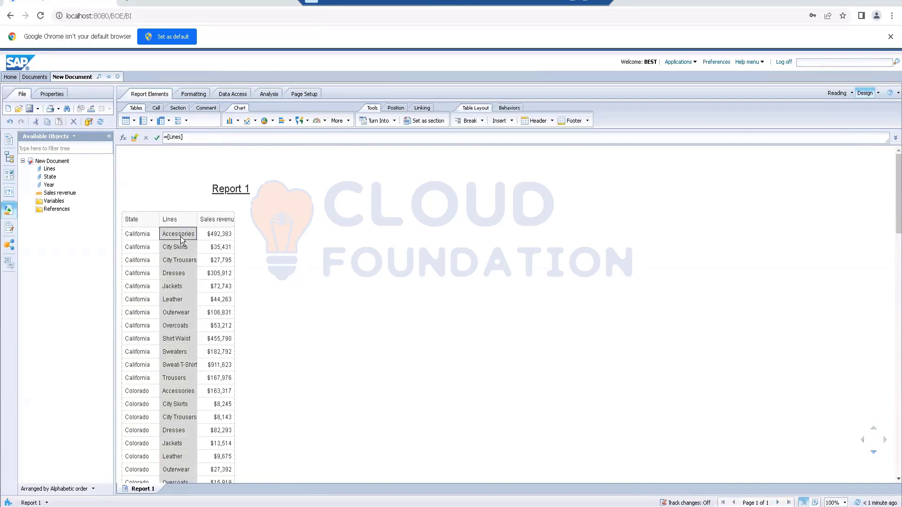
scroll(188, 324, down, 1)
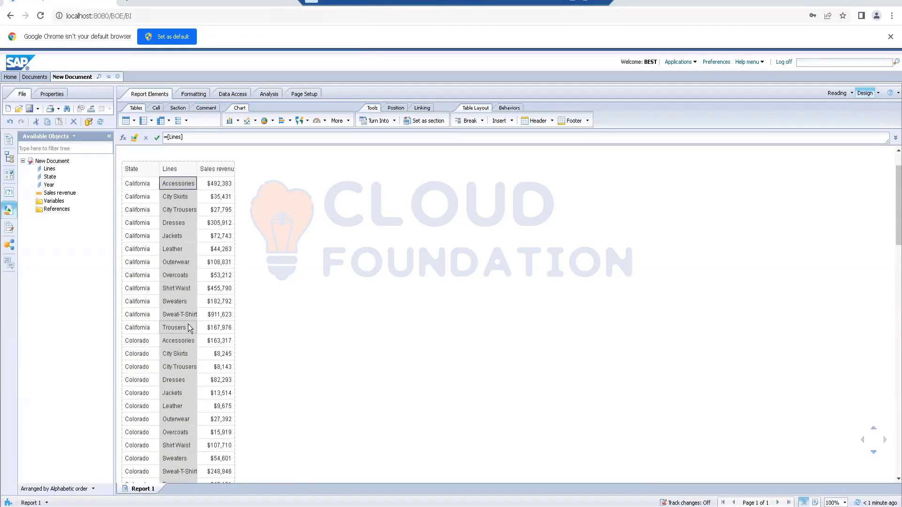
scroll(189, 327, up, 1)
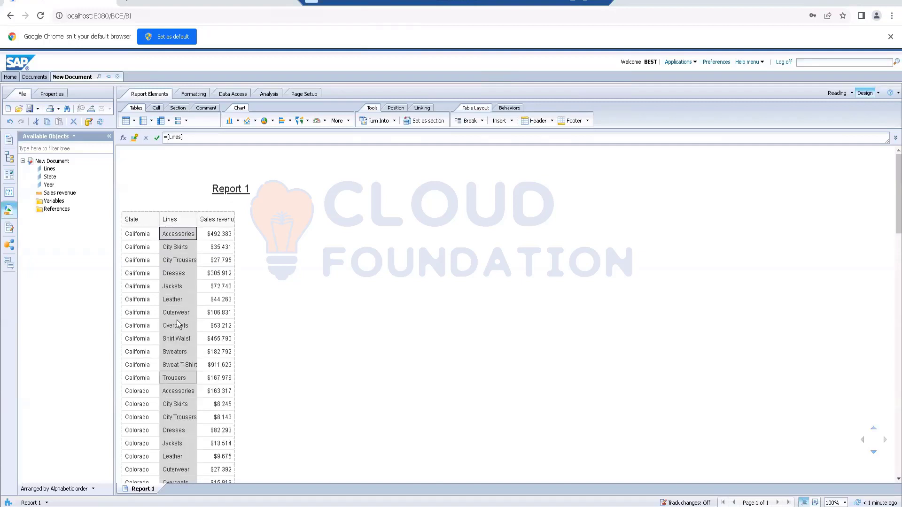
click(139, 278)
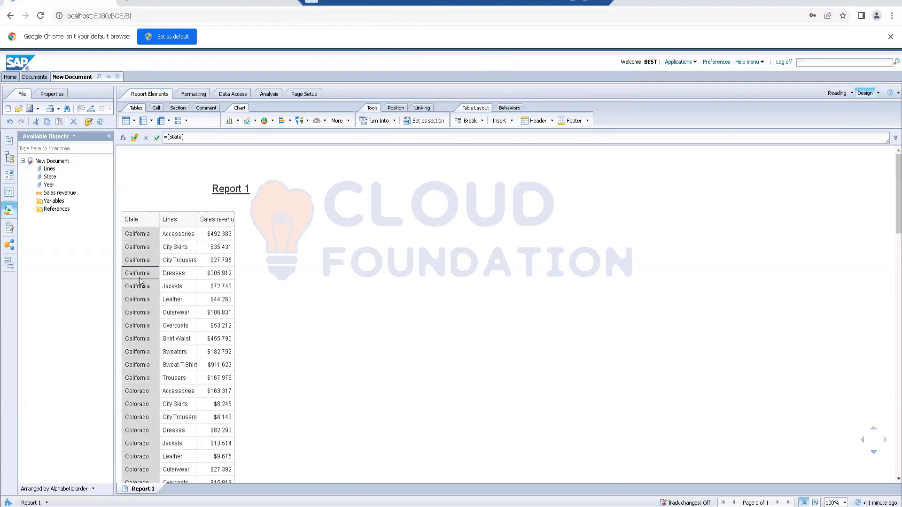
scroll(140, 280, down, 4)
scroll(139, 278, up, 4)
click(179, 287)
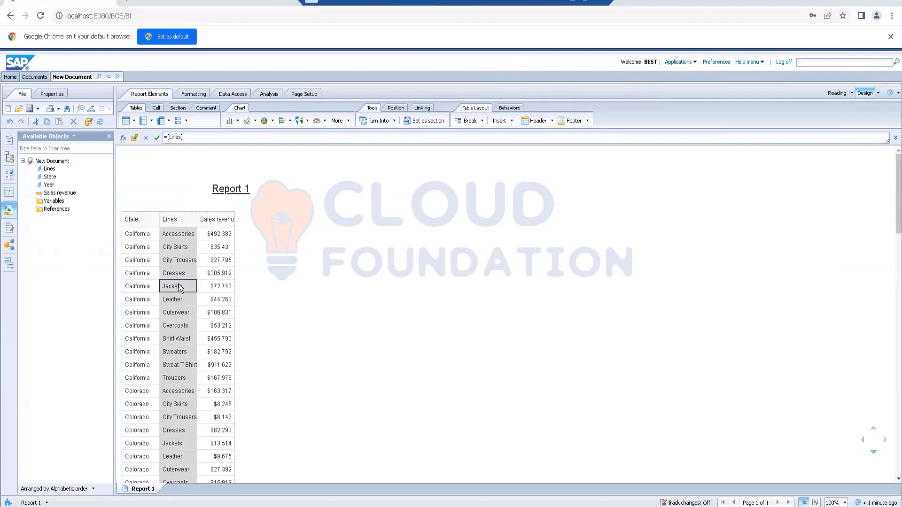
scroll(178, 287, down, 10)
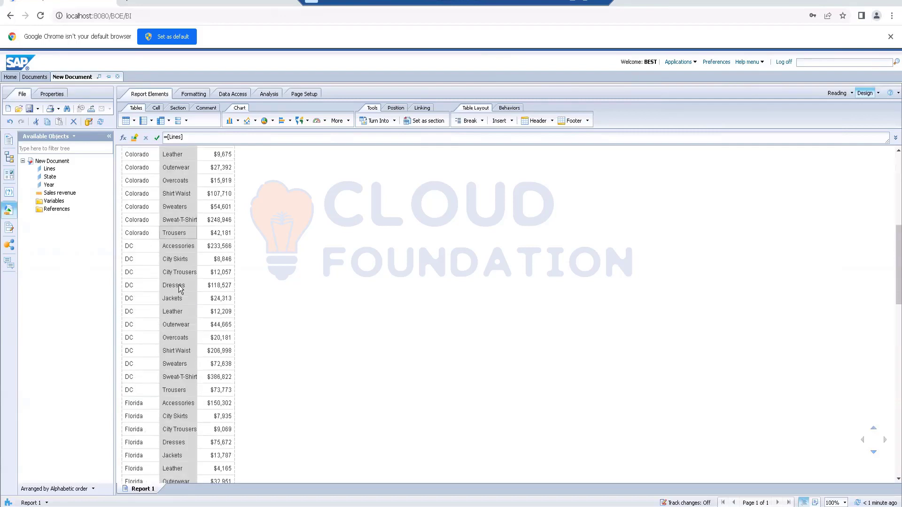
scroll(178, 285, up, 6)
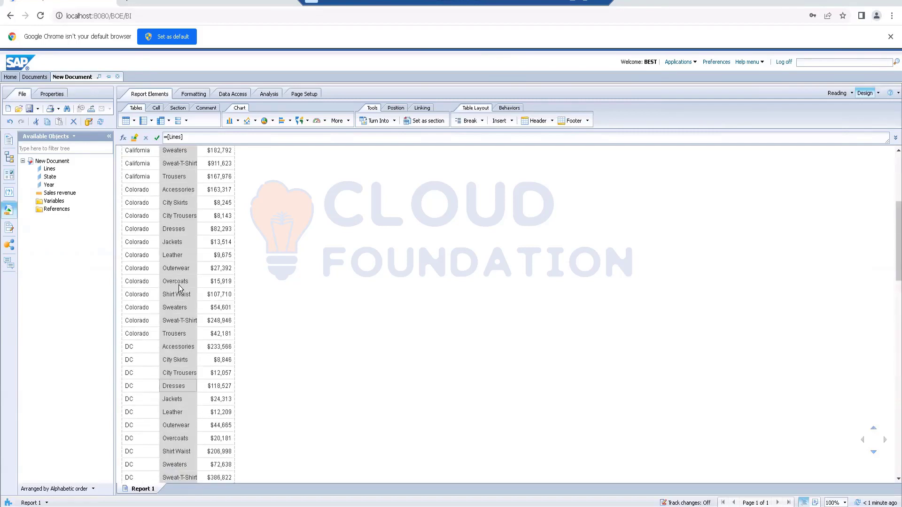
scroll(178, 285, down, 5)
scroll(179, 285, down, 11)
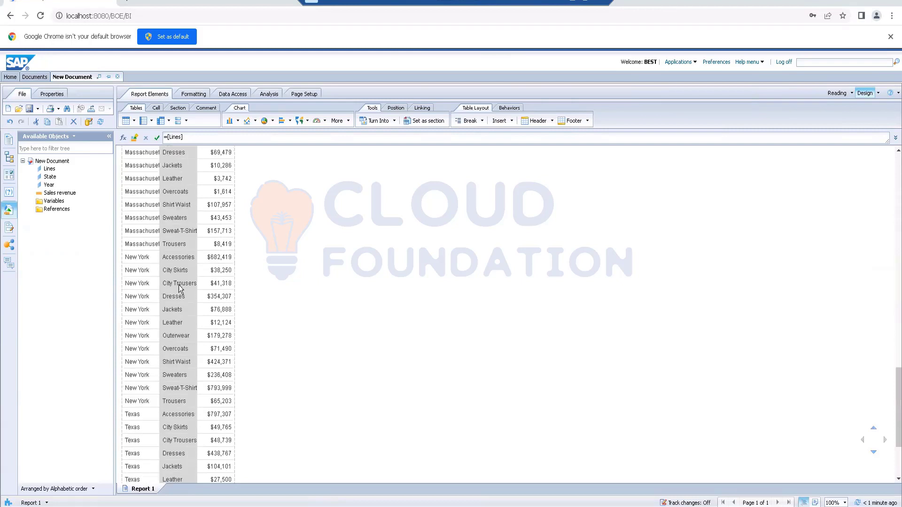
scroll(178, 284, down, 1)
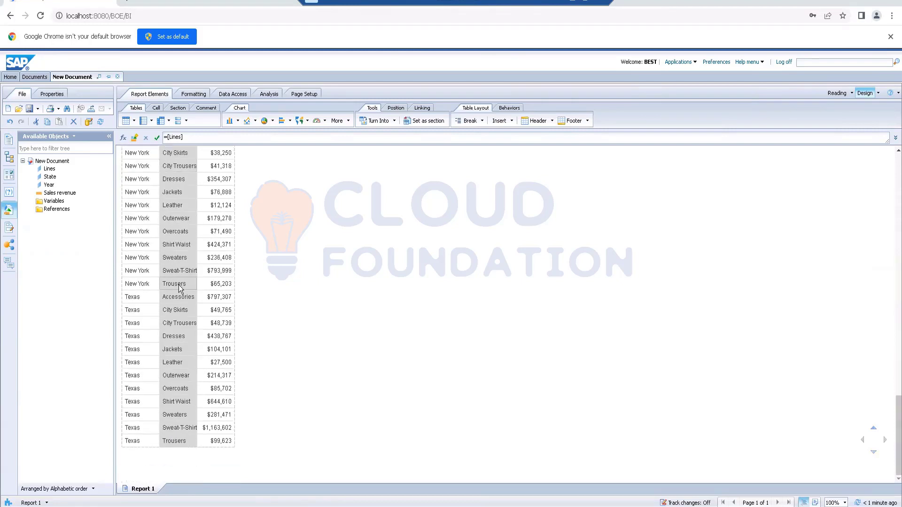
scroll(179, 284, up, 12)
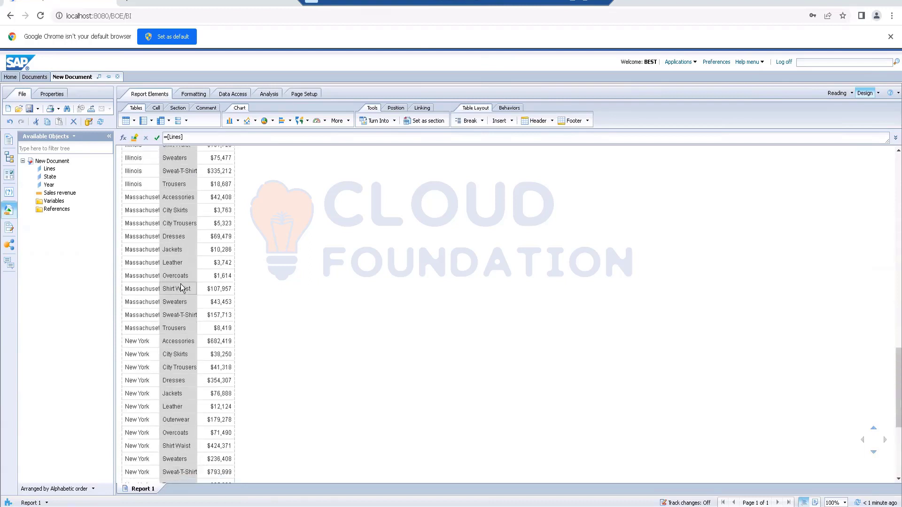
- Add a report filter on the table's Lines column with the In List values City Skirts, City Trousers and Shirt Waist
right_click(183, 236)
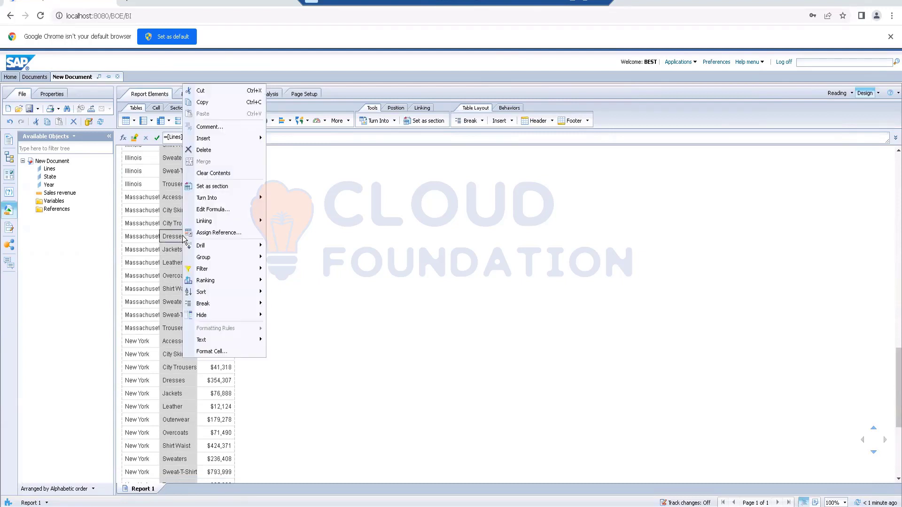
mouse_move(266, 264)
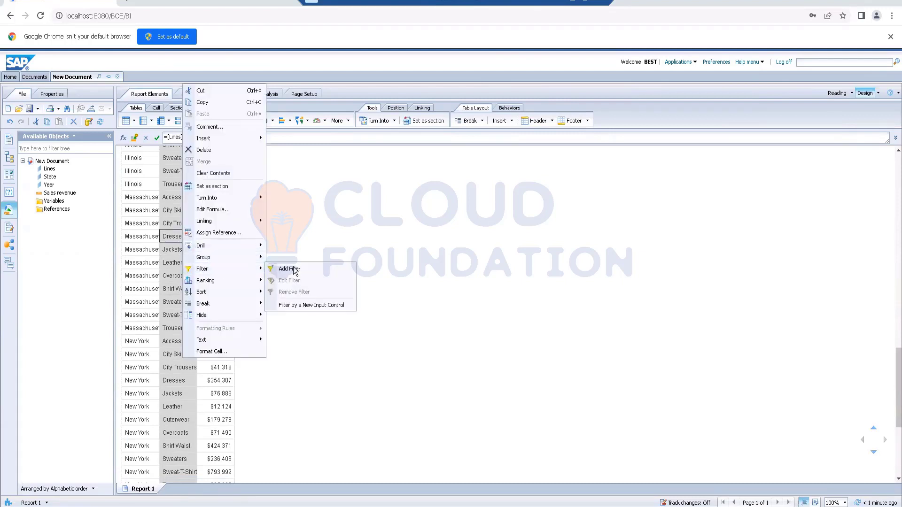
click(277, 271)
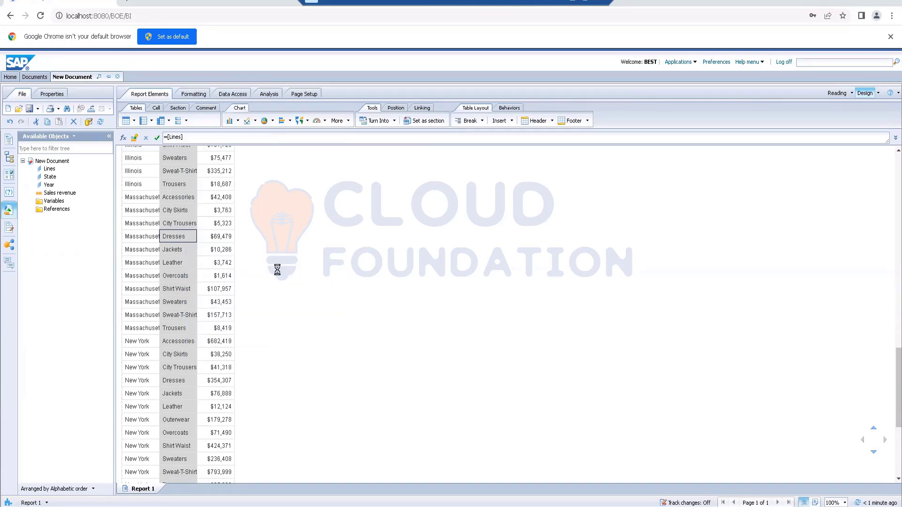
click(297, 308)
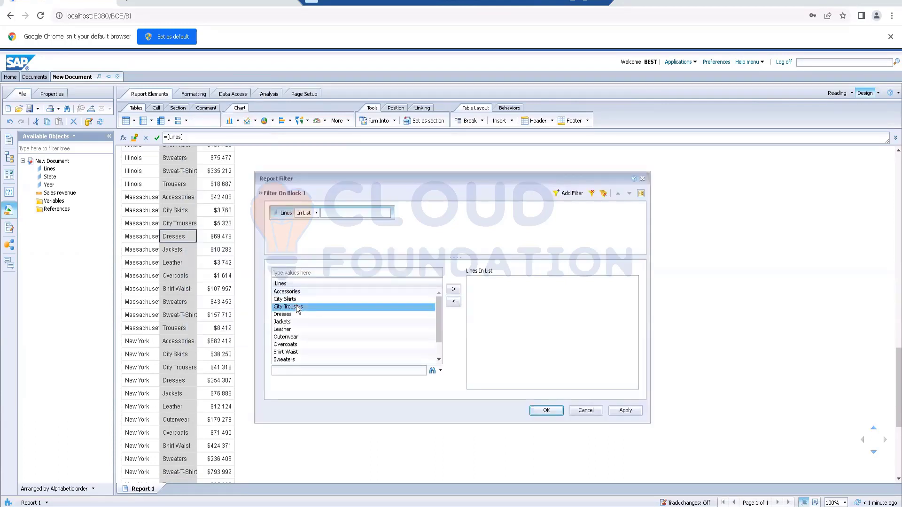
ctrl+click(292, 299)
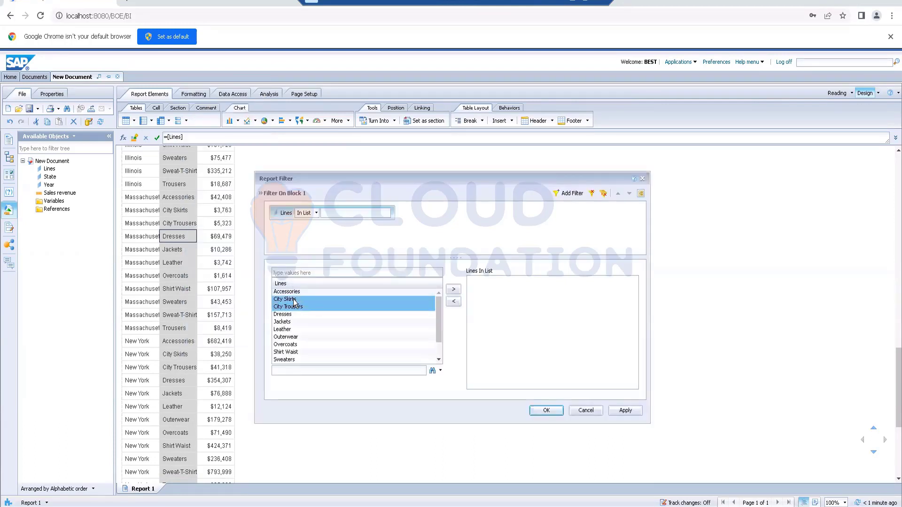
scroll(304, 317, down, 2)
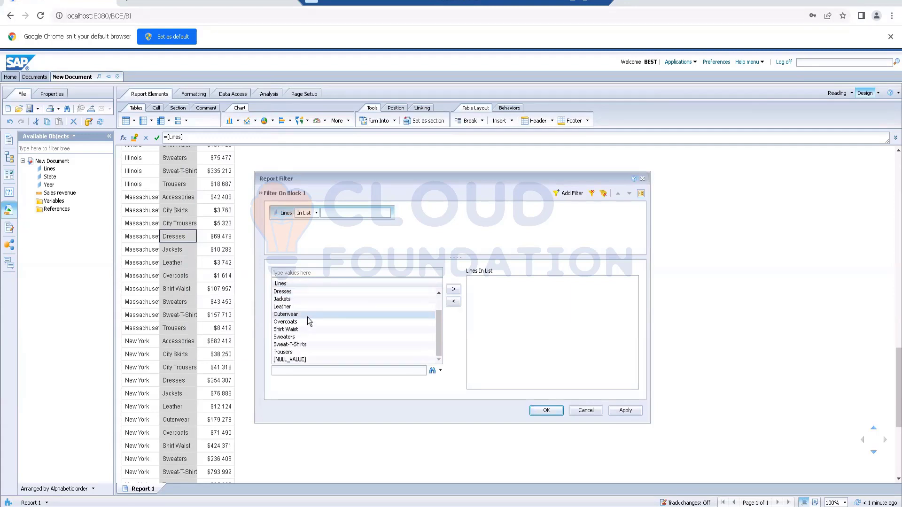
ctrl+click(299, 322)
ctrl+click(289, 330)
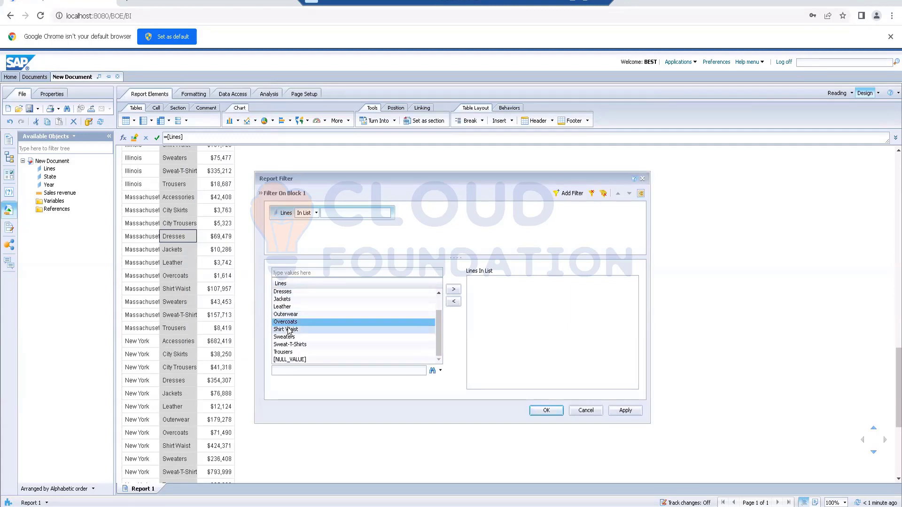
ctrl+click(315, 322)
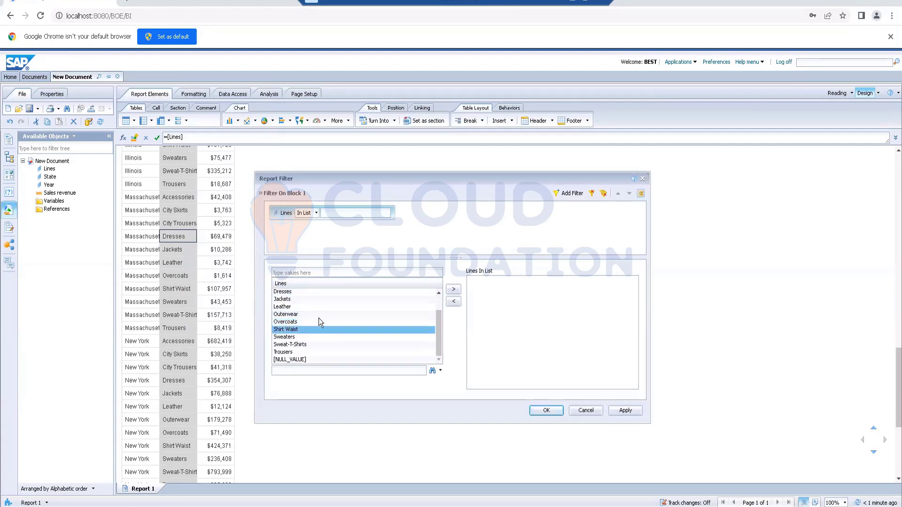
click(454, 290)
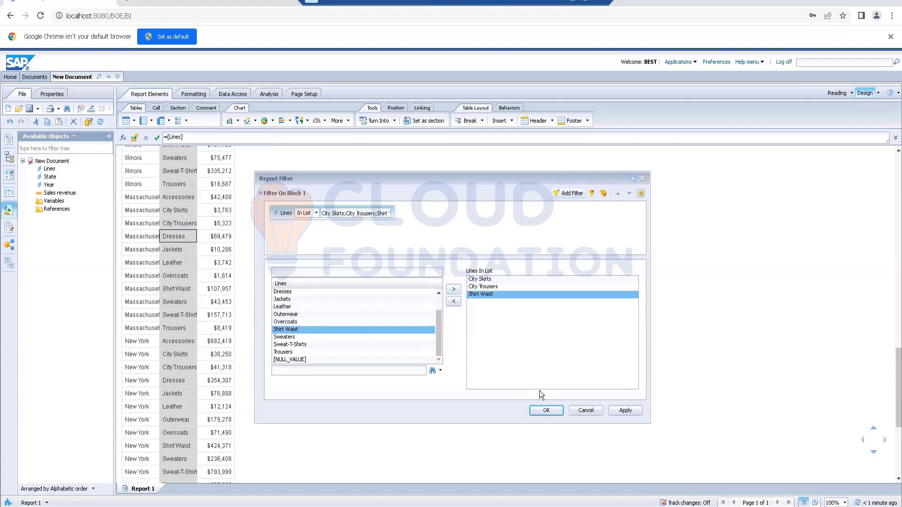
click(546, 410)
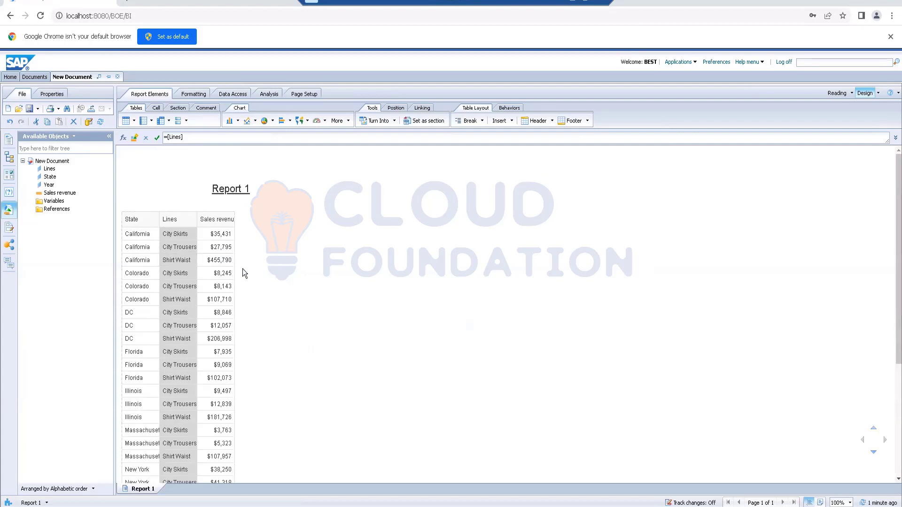
click(385, 289)
- Start a new variable named Line Split and set its qualification to Dimension
click(180, 249)
click(236, 99)
click(250, 121)
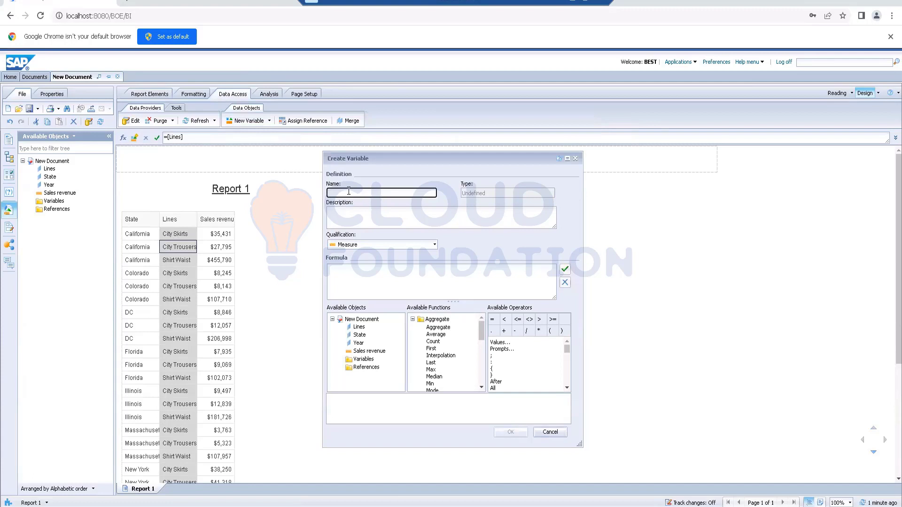
text(Line Split)
click(407, 248)
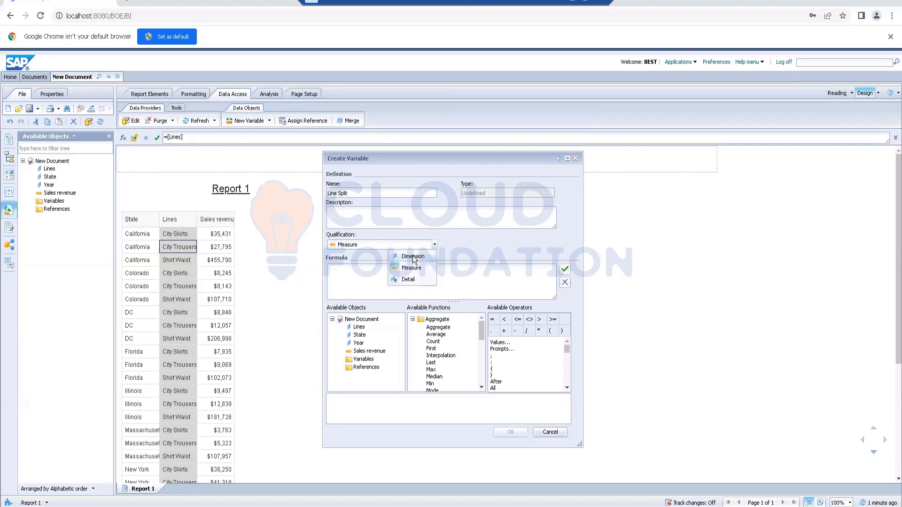
click(412, 257)
- Enter the formula =Substr([Lines];1;4) for the Line Split variable
click(361, 272)
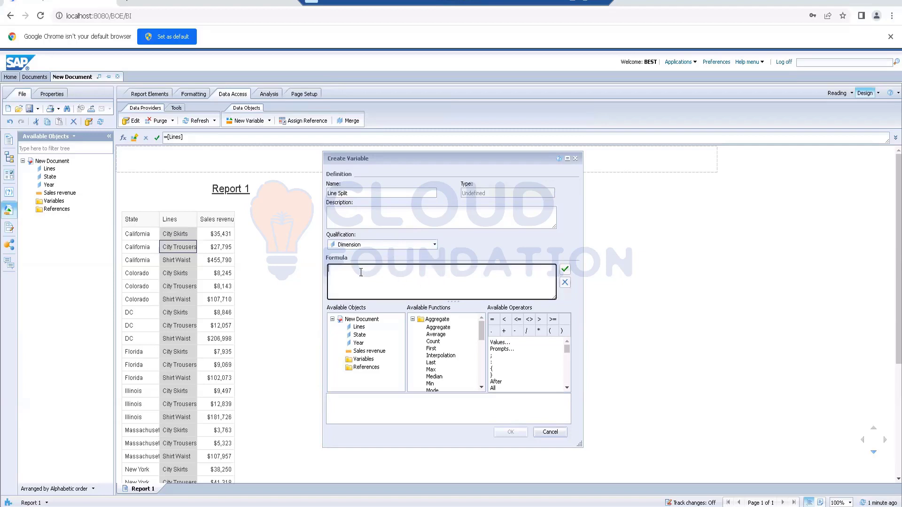
text(=substr)
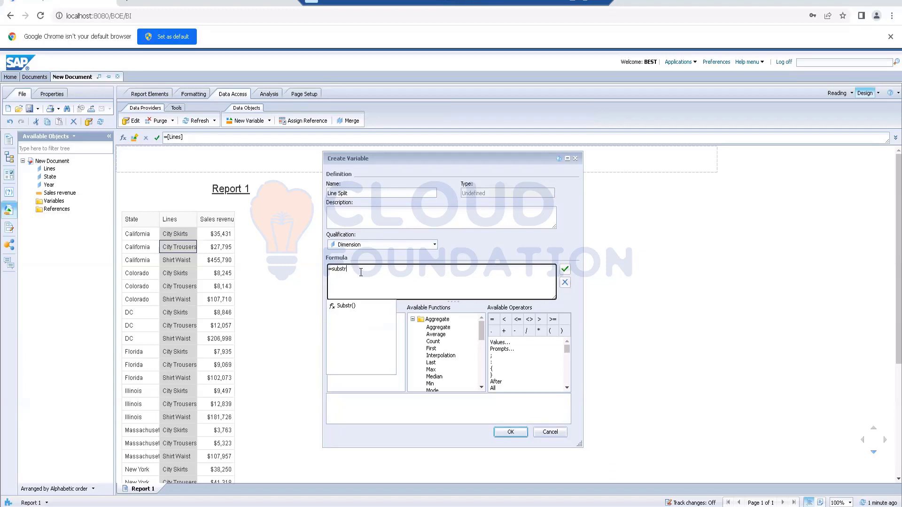
click(347, 306)
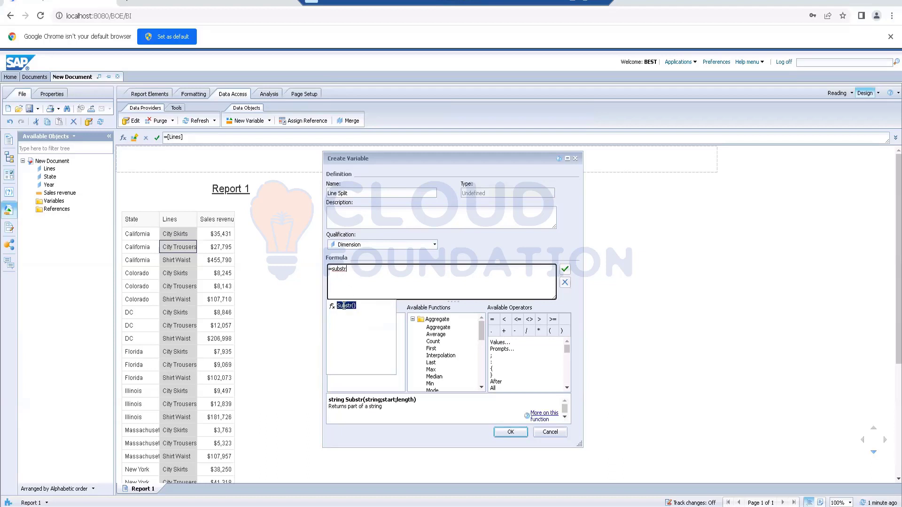
double_click(349, 306)
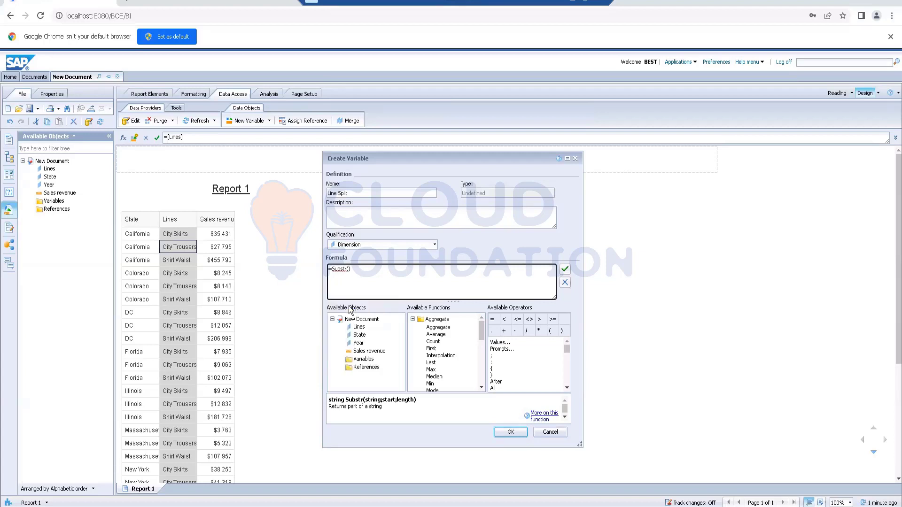
click(361, 328)
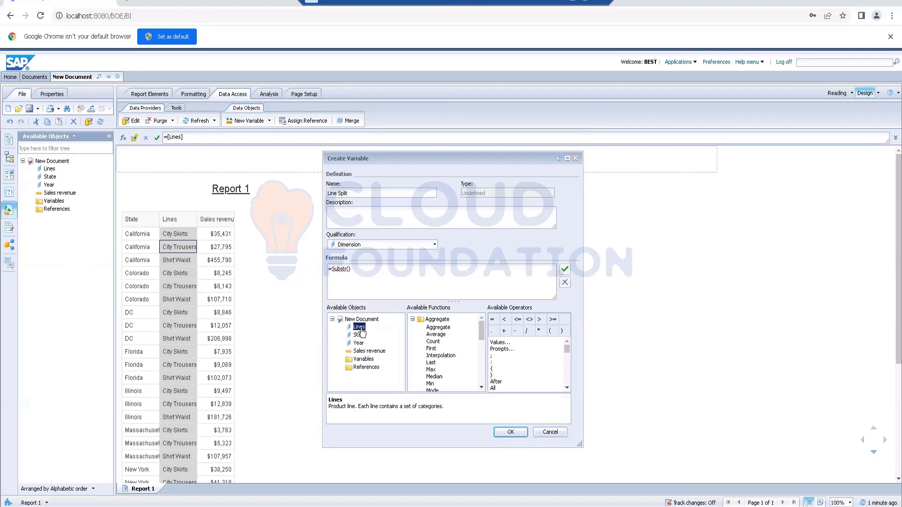
double_click(360, 329)
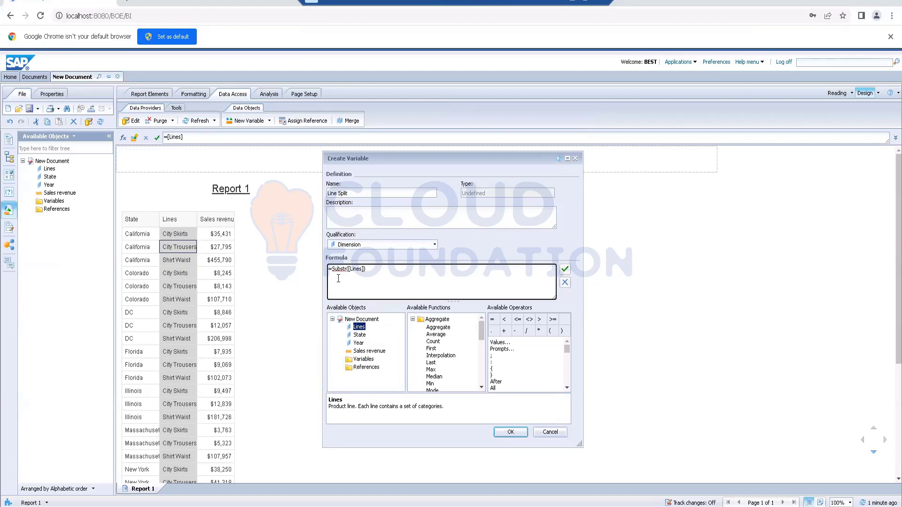
text(;1;)
text(4)
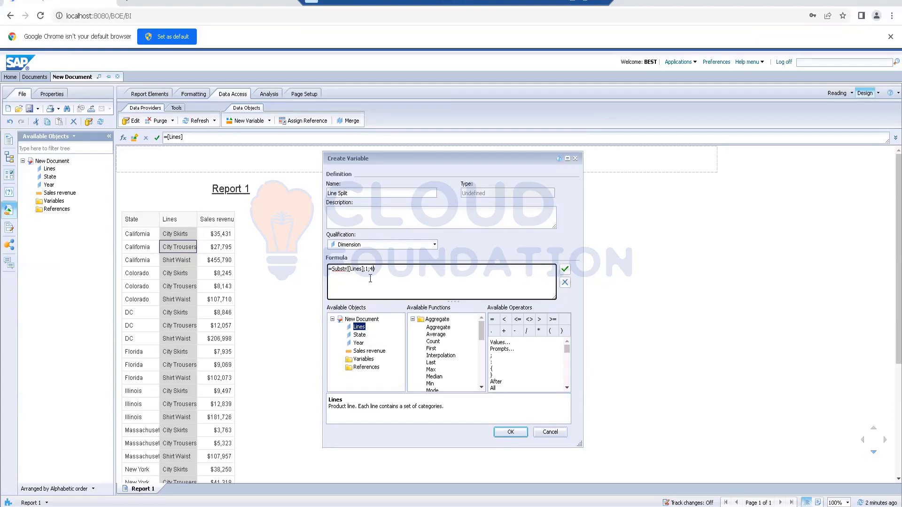
- Validate and save the Line Split variable, and add it to the table as a column after Sales revenue
click(564, 269)
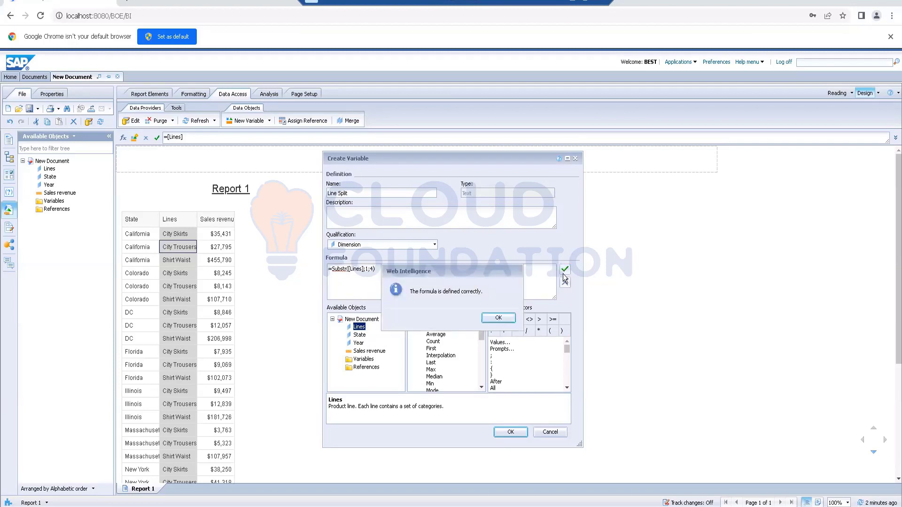
click(498, 317)
click(518, 433)
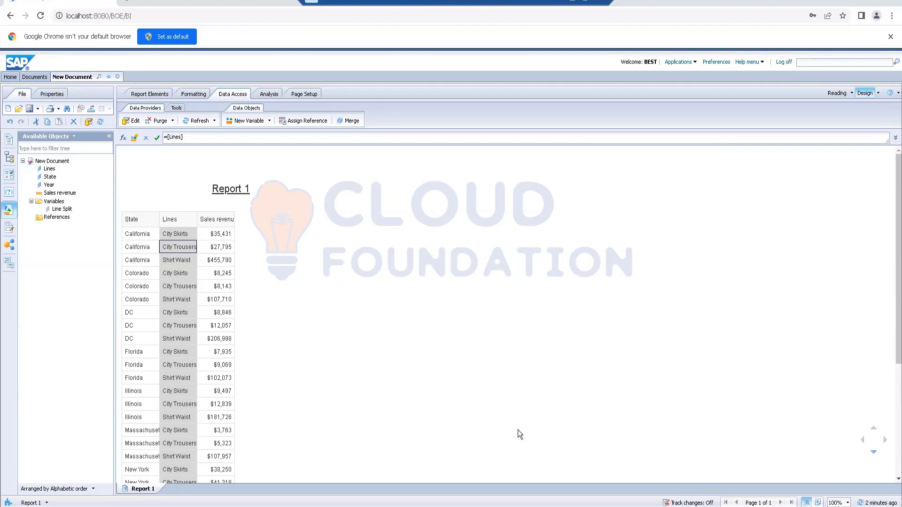
drag(64, 211, 272, 259)
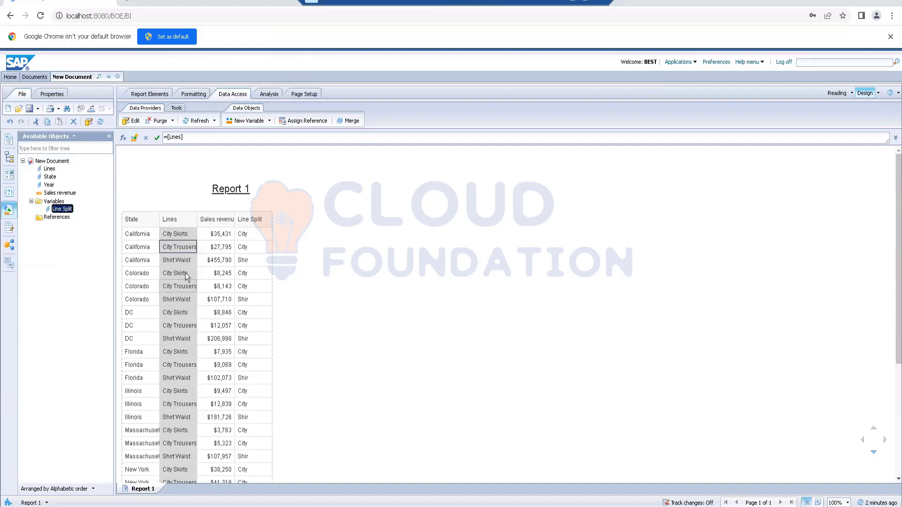
- Start a new variable named String Length and set its qualification to Dimension
click(245, 121)
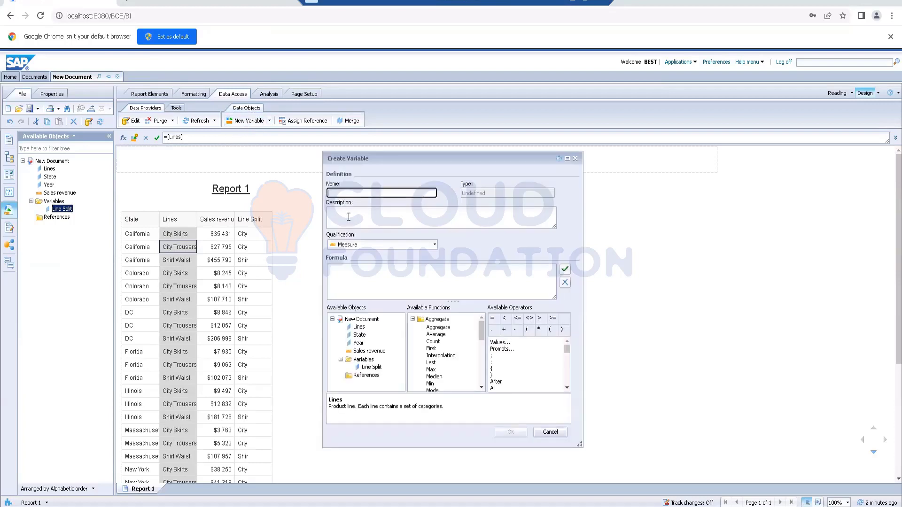
text(String Length)
click(379, 246)
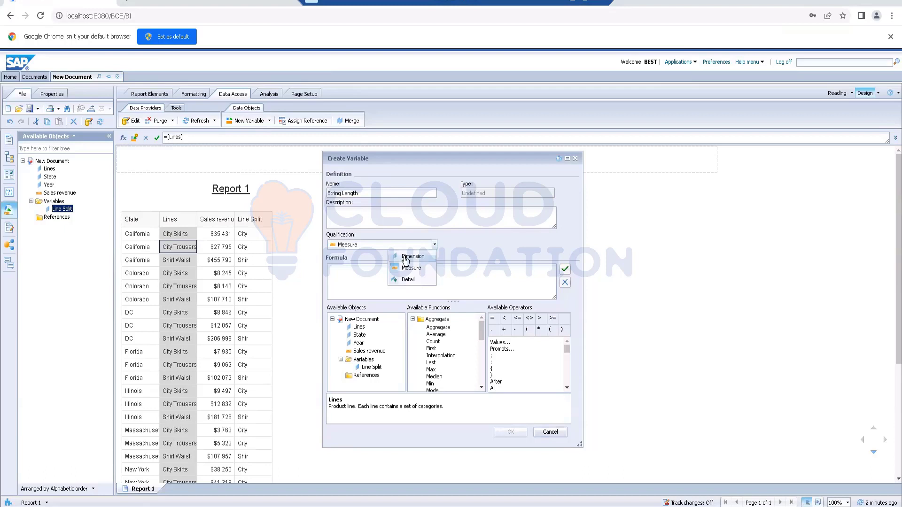
click(400, 256)
- Enter the formula =Length([Lines]) for the String Length variable and validate it
click(367, 275)
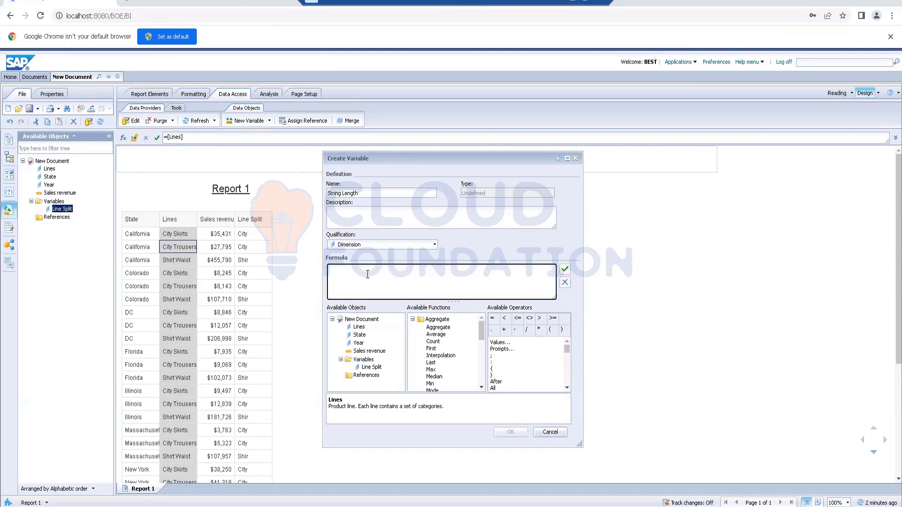
text(=len)
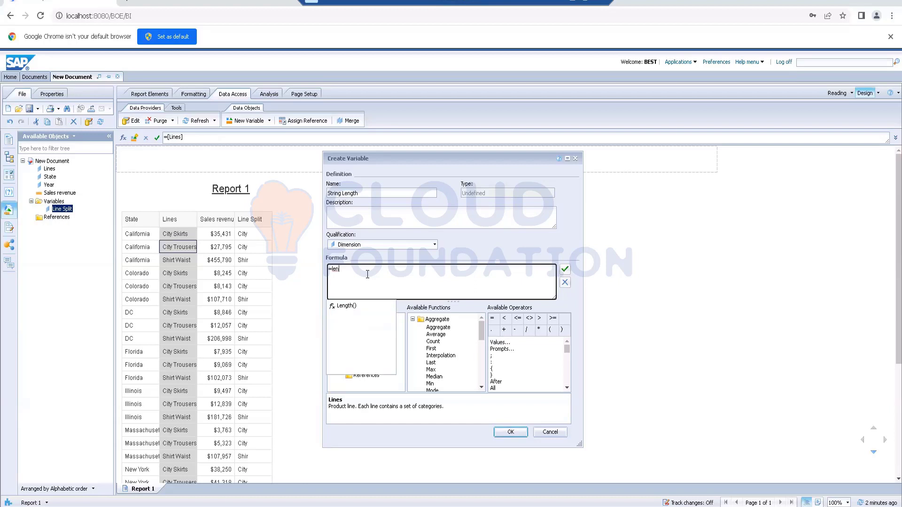
click(347, 312)
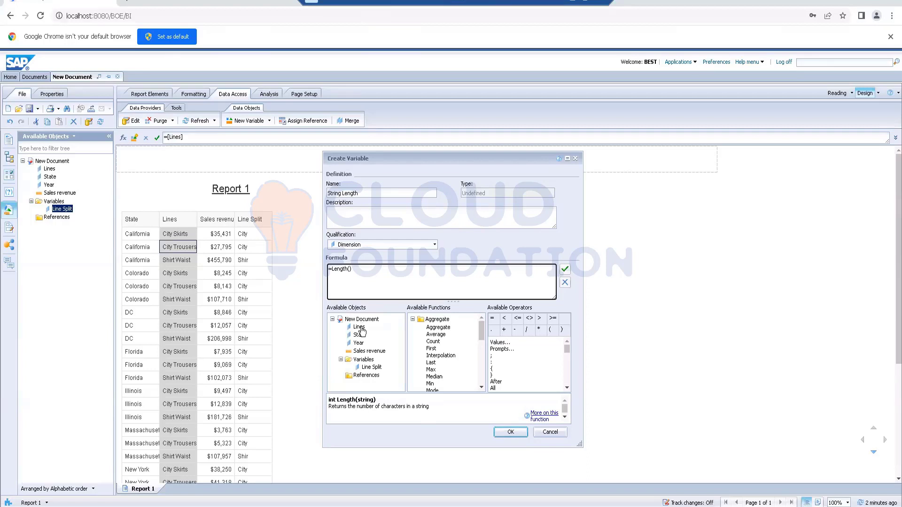
double_click(361, 329)
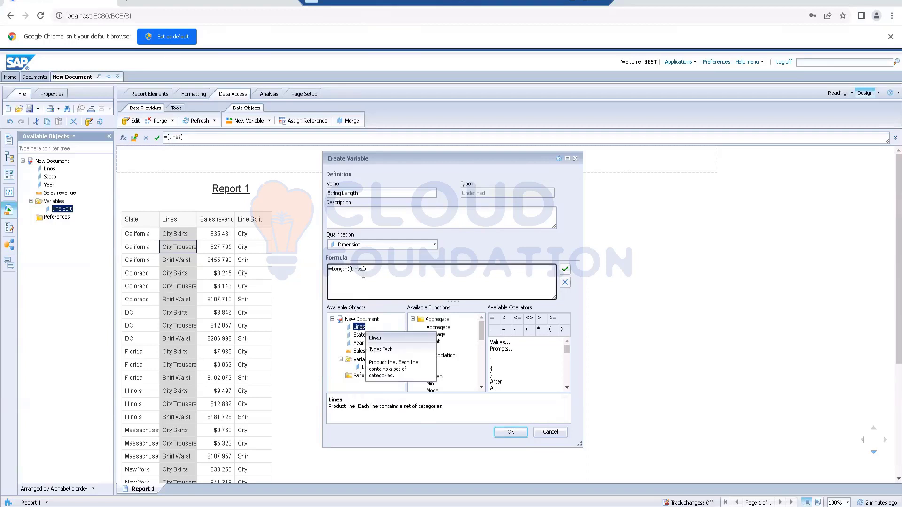
click(564, 271)
click(498, 318)
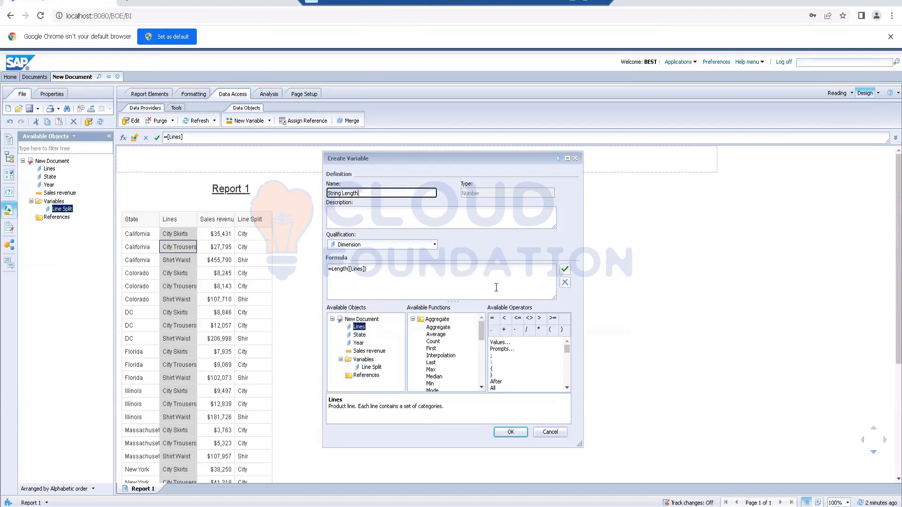
click(565, 271)
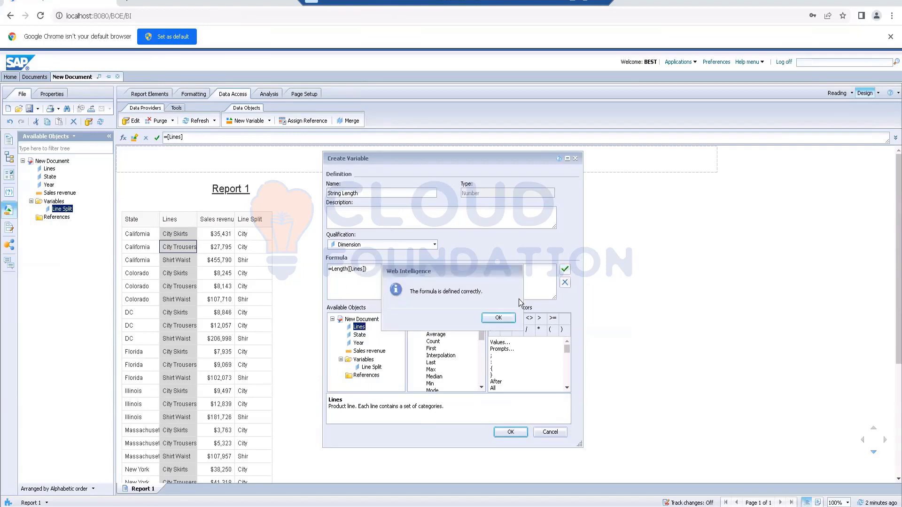
click(499, 318)
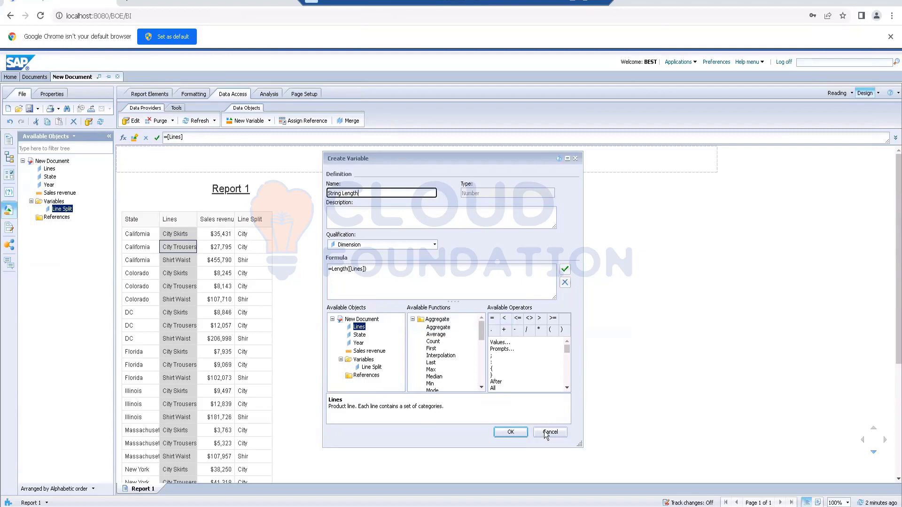
- Save the String Length variable and add it to the table as a column after Line Split
click(512, 432)
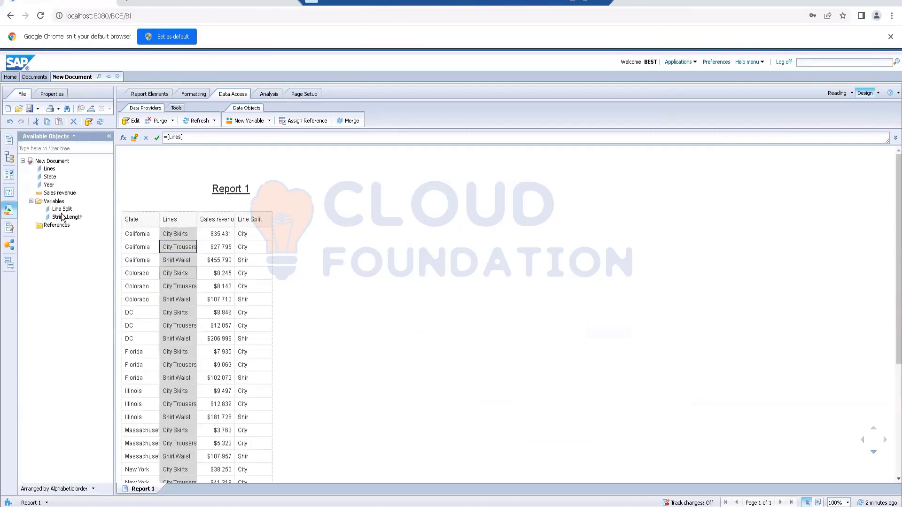
drag(59, 219, 272, 229)
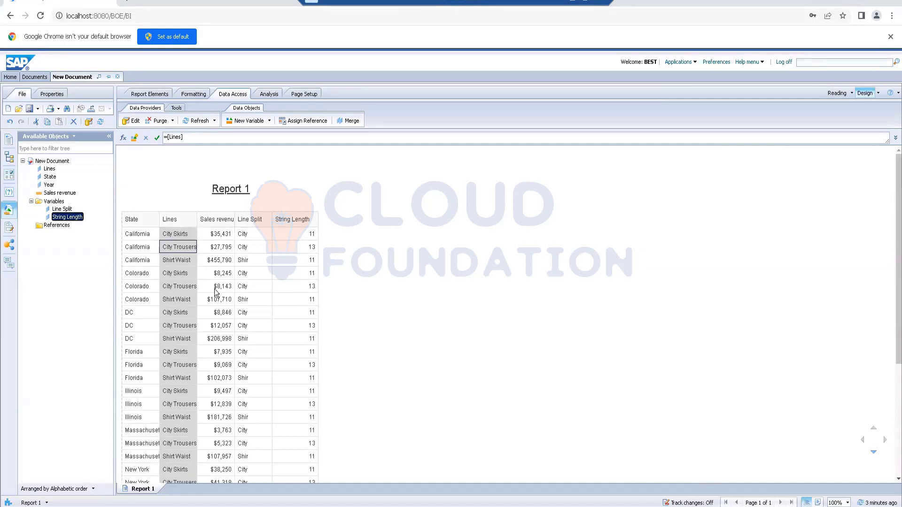
scroll(378, 302, down, 3)
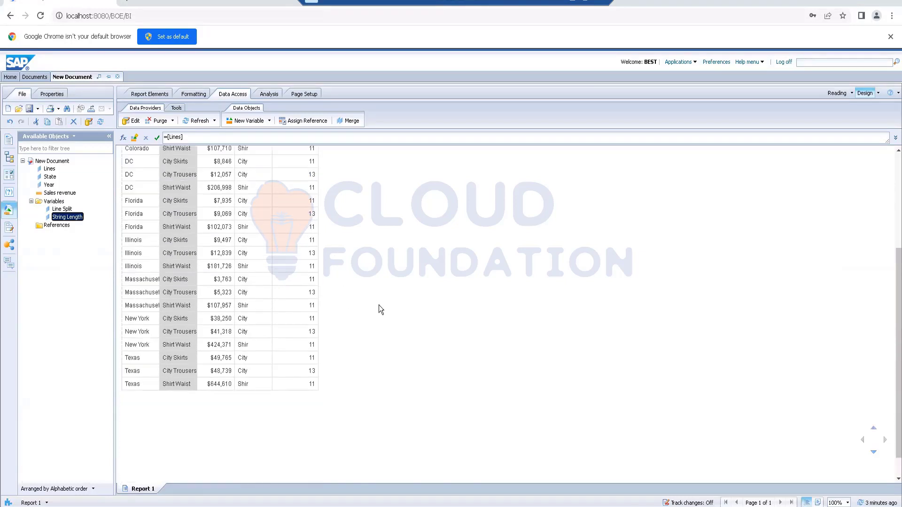
- Save the document as a Web Intelligence file named String functions - Activity in the third subfolder of the Favorites Folder
scroll(378, 304, up, 3)
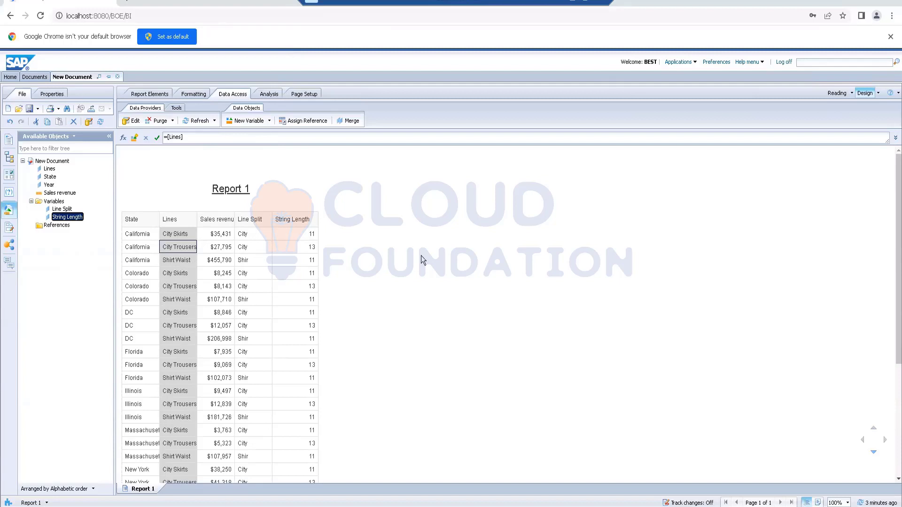
click(146, 150)
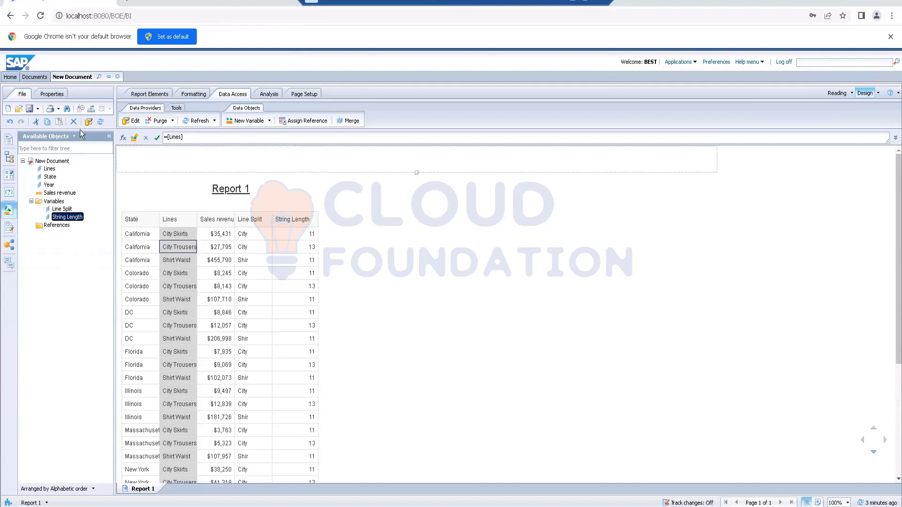
click(38, 113)
click(47, 121)
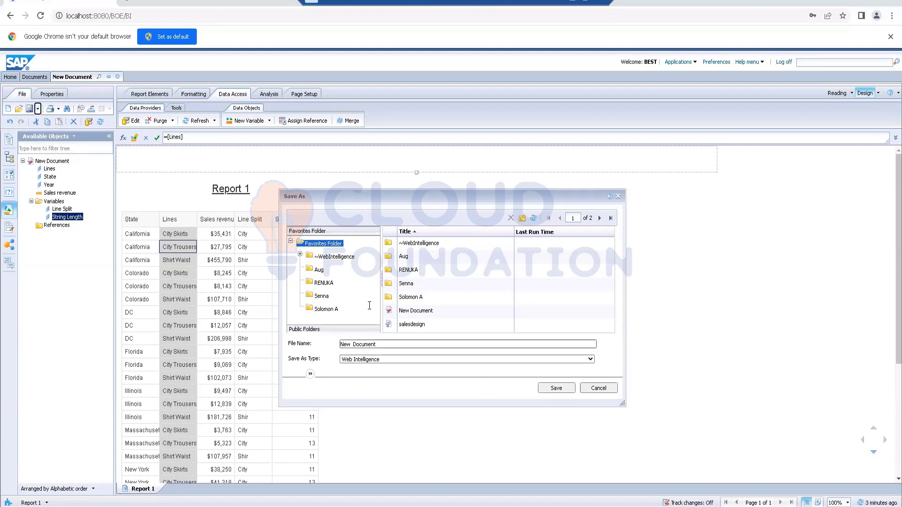
click(324, 283)
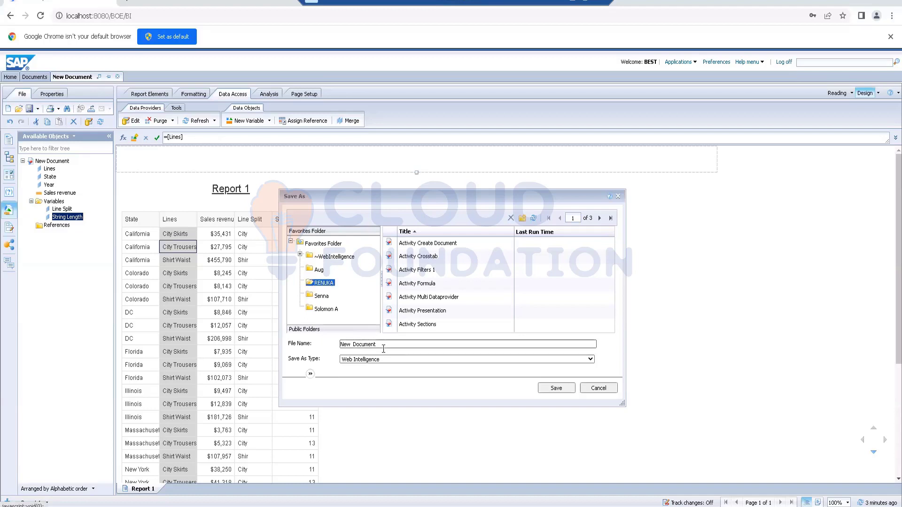
click(309, 345)
text(String functions - Activity)
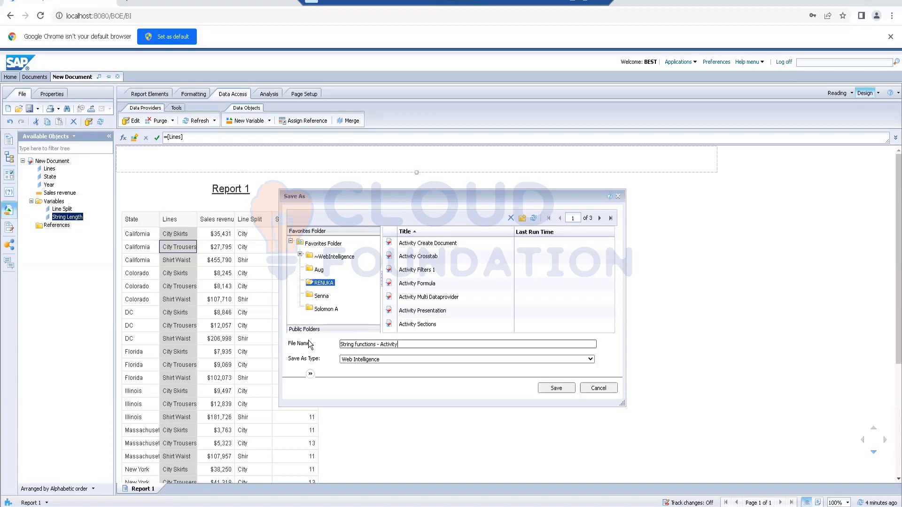
key(Return)
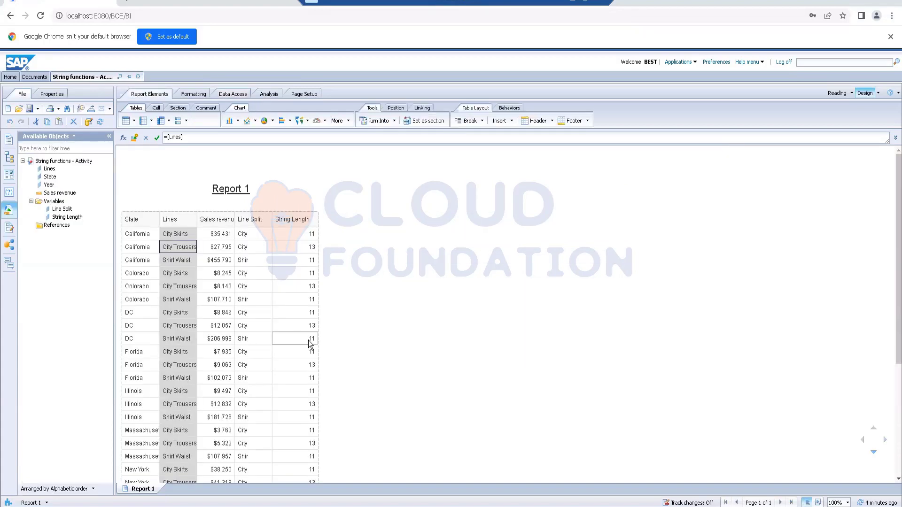
- Bring up the data access tools and examine the purge options available for the document's queries
scroll(400, 366, down, 5)
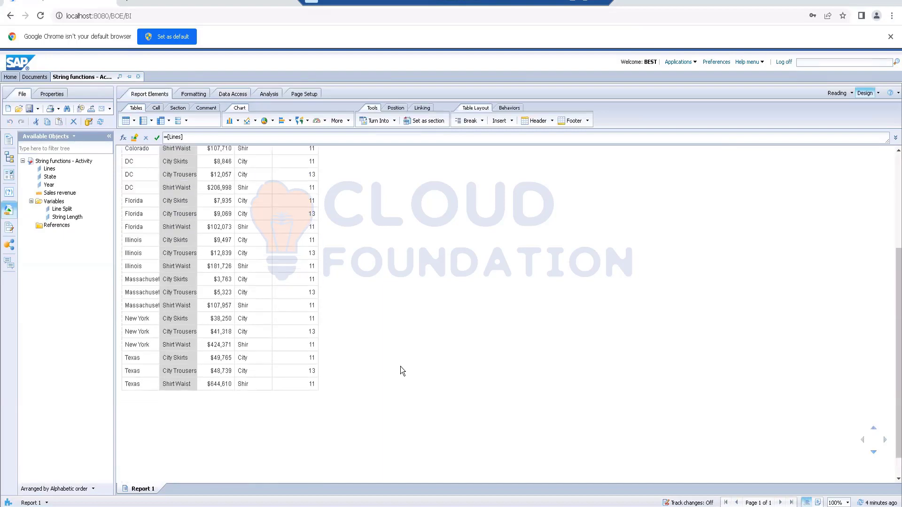
scroll(400, 371, up, 5)
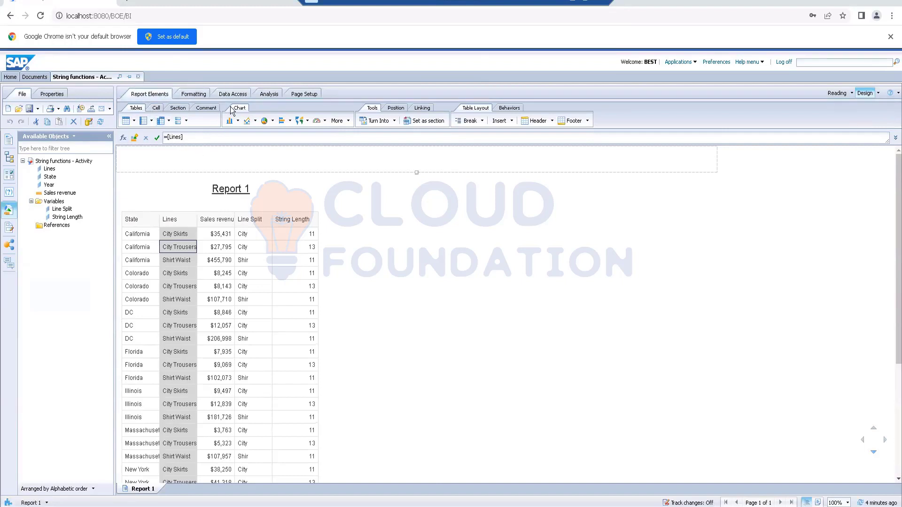
click(236, 95)
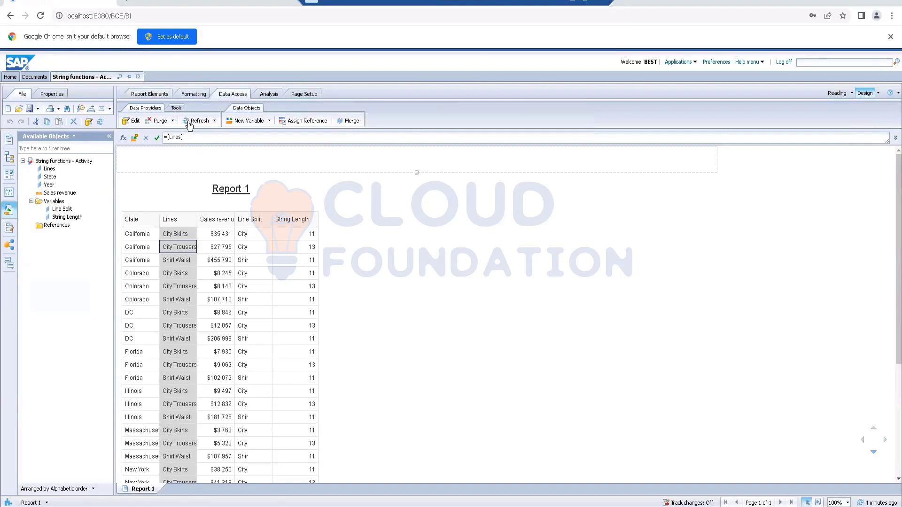
click(162, 122)
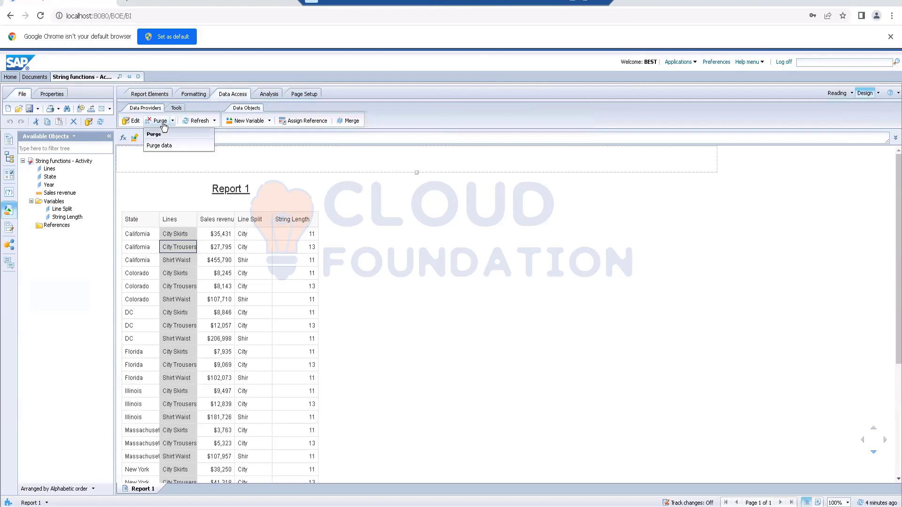
click(173, 122)
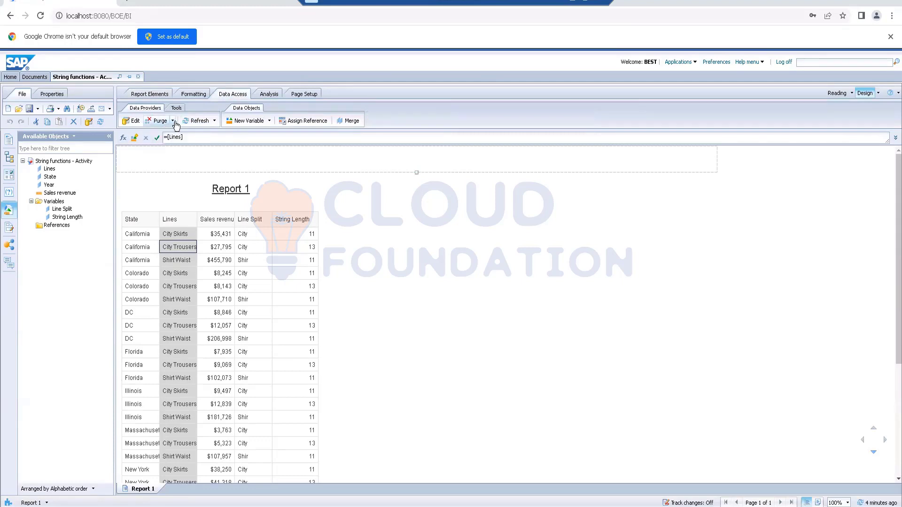
click(173, 122)
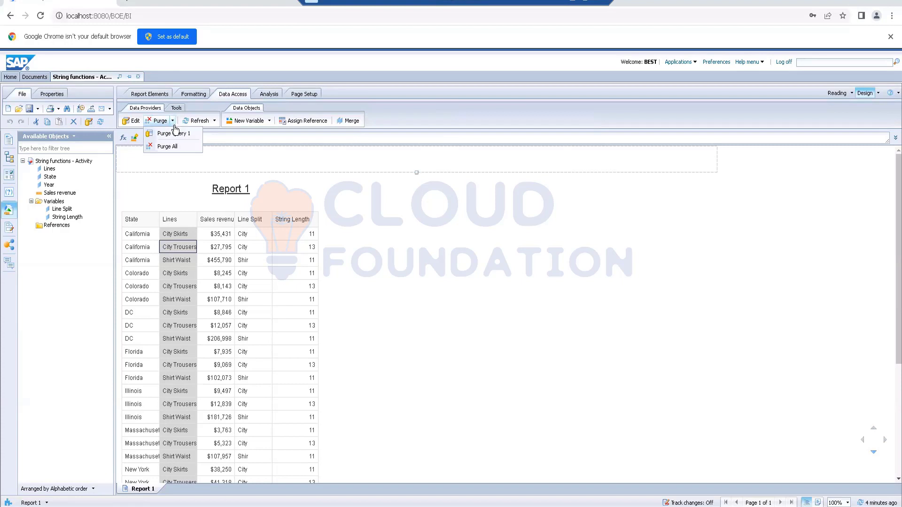
click(434, 296)
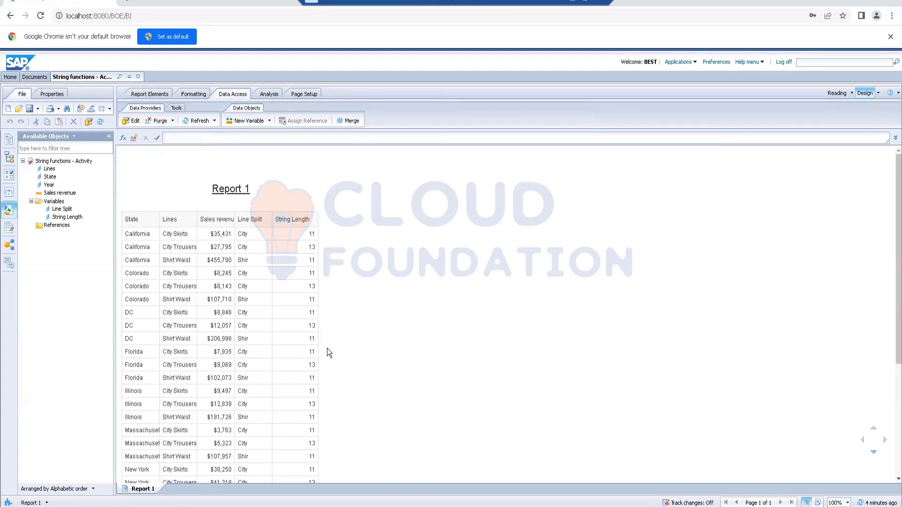
scroll(338, 353, down, 3)
scroll(338, 353, up, 3)
- Purge the data of Query 1 from the document, and refresh the document to retrieve its data again
click(173, 122)
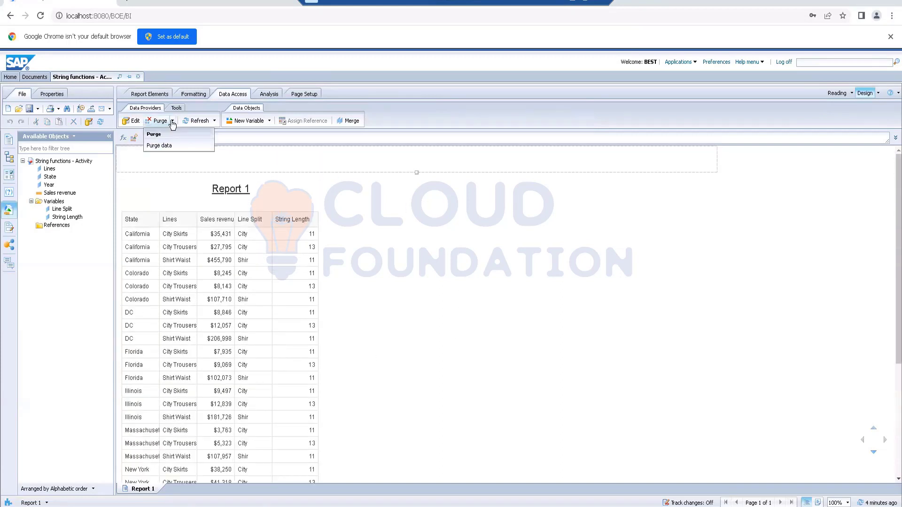
click(173, 122)
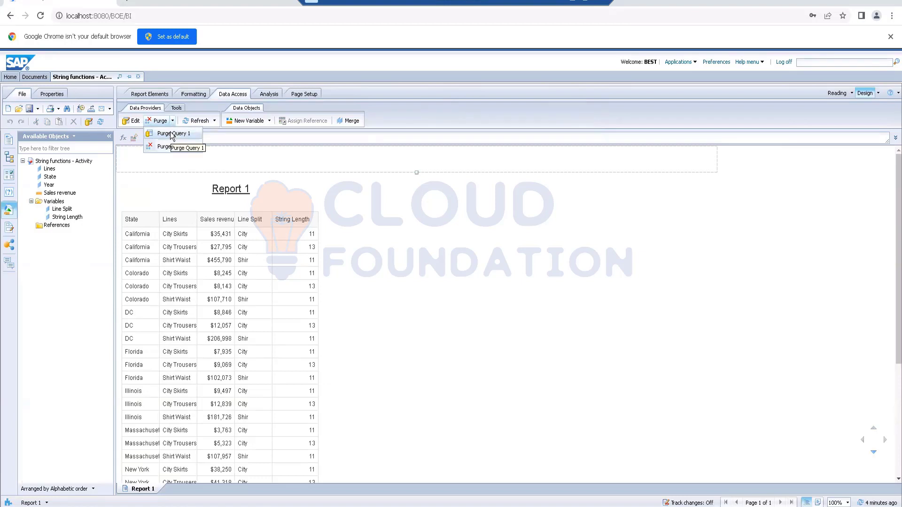
click(172, 135)
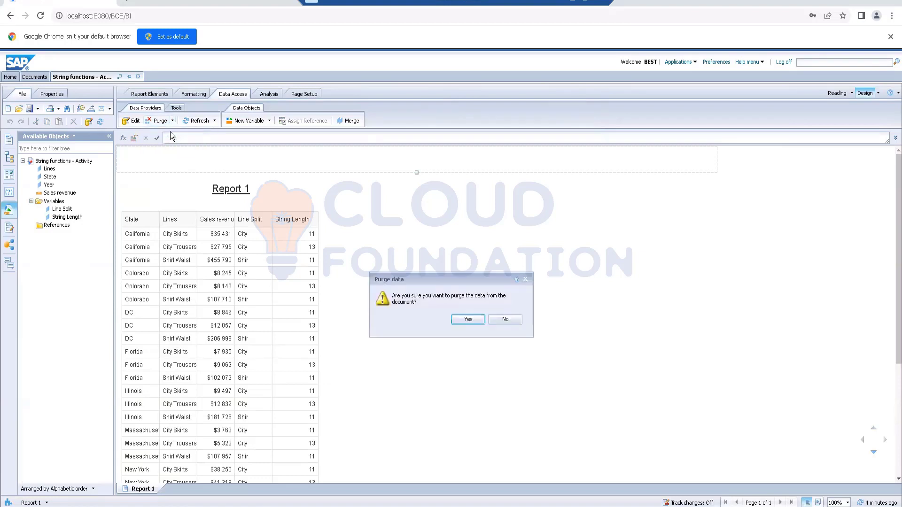
click(458, 322)
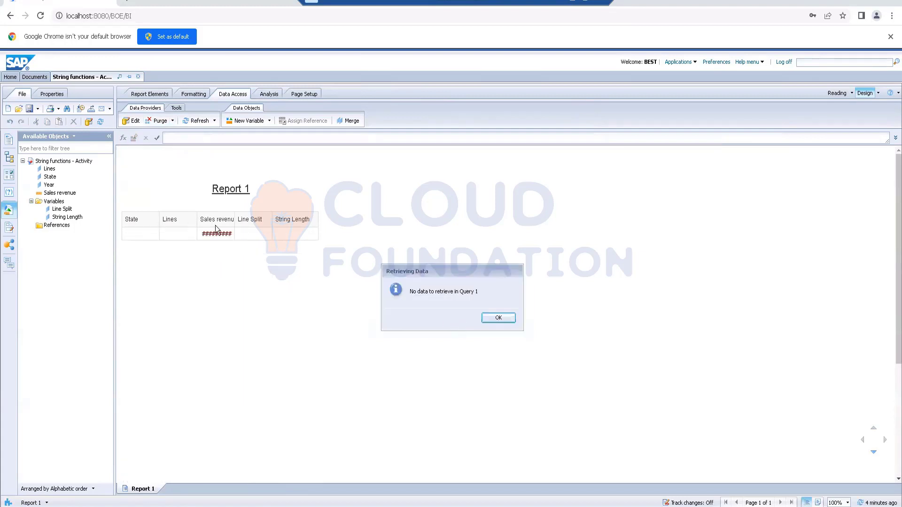
click(500, 319)
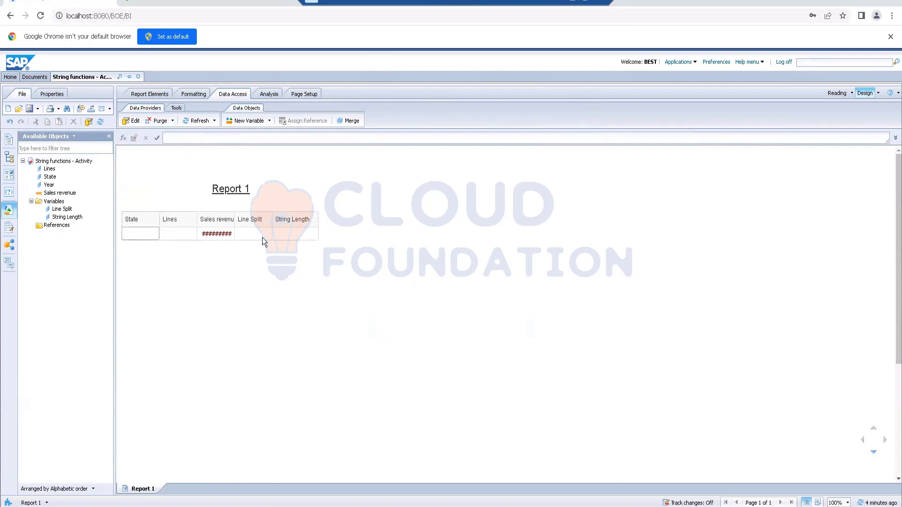
click(100, 122)
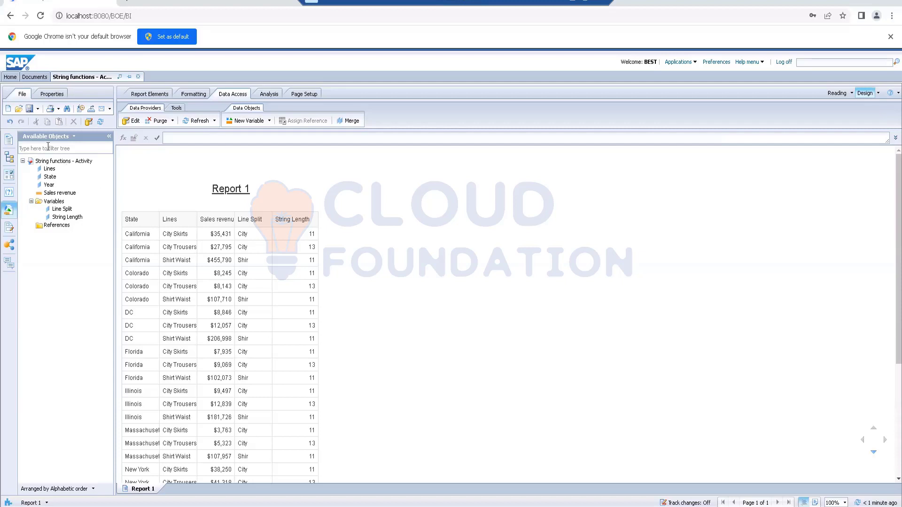
- Start another purge of the document's data
click(159, 123)
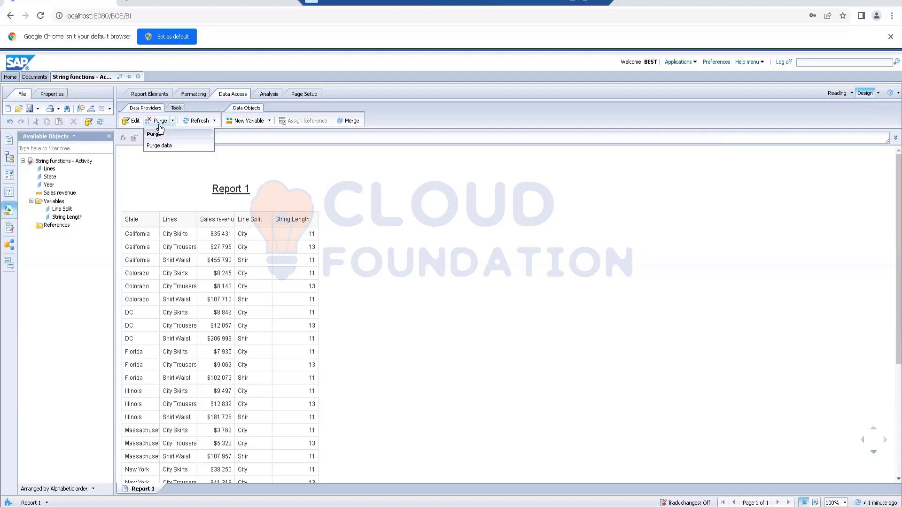
click(159, 125)
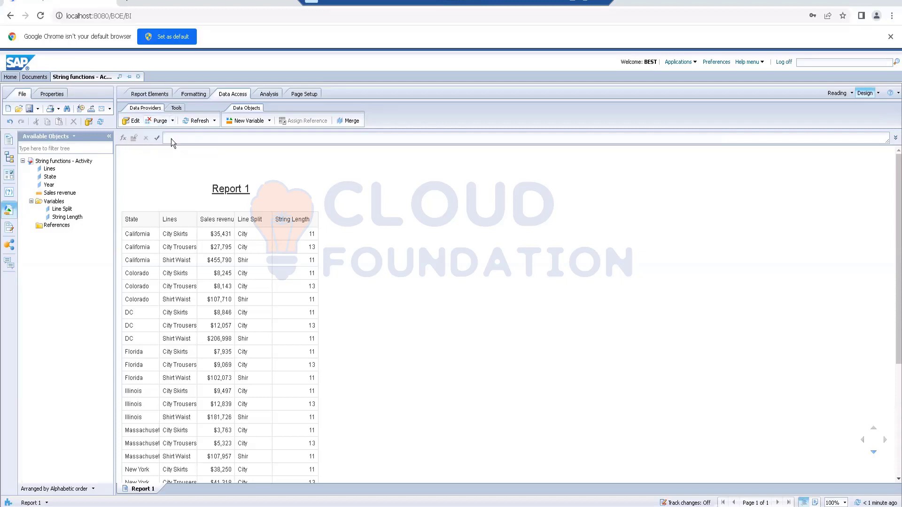